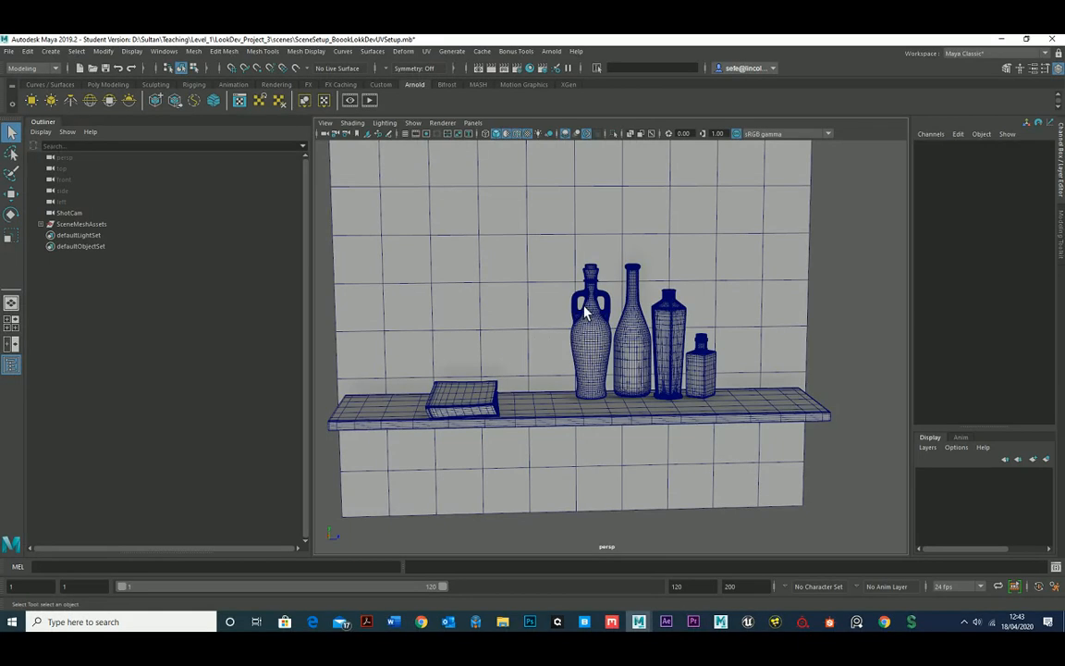
# Examine the wall, shelf and book meshes in the scene, selecting the shelf and the book in turn.
pyautogui.keyDown('alt'); pyautogui.moveTo(583, 316); pyautogui.dragTo(573, 338); pyautogui.keyUp('alt')
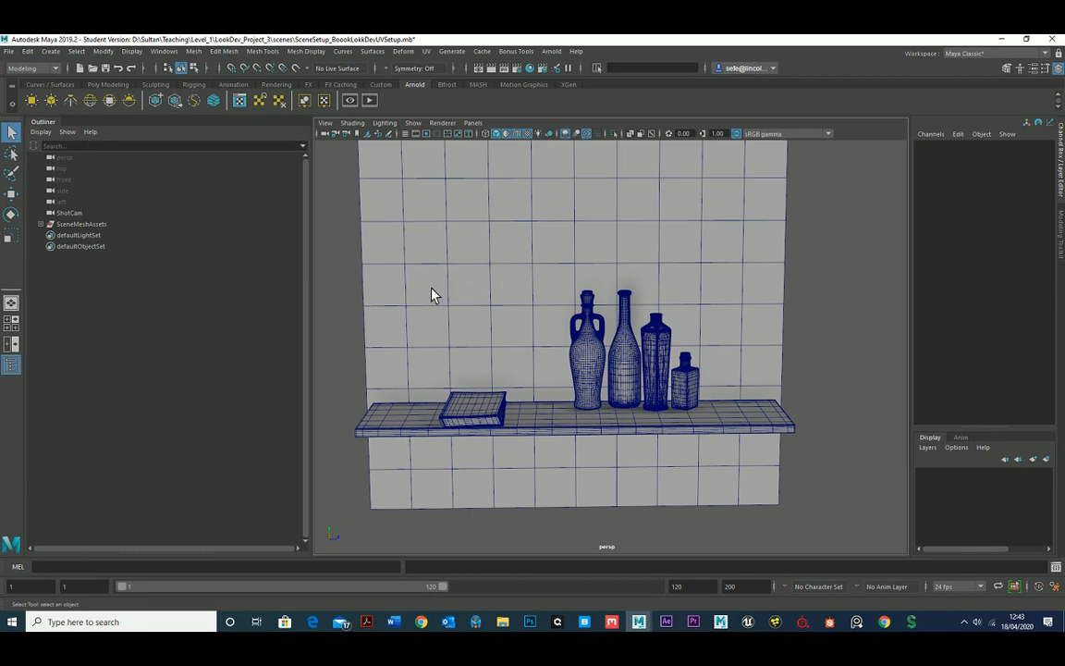
pyautogui.keyDown('alt'); pyautogui.moveTo(440, 295); pyautogui.dragTo(507, 300); pyautogui.keyUp('alt')
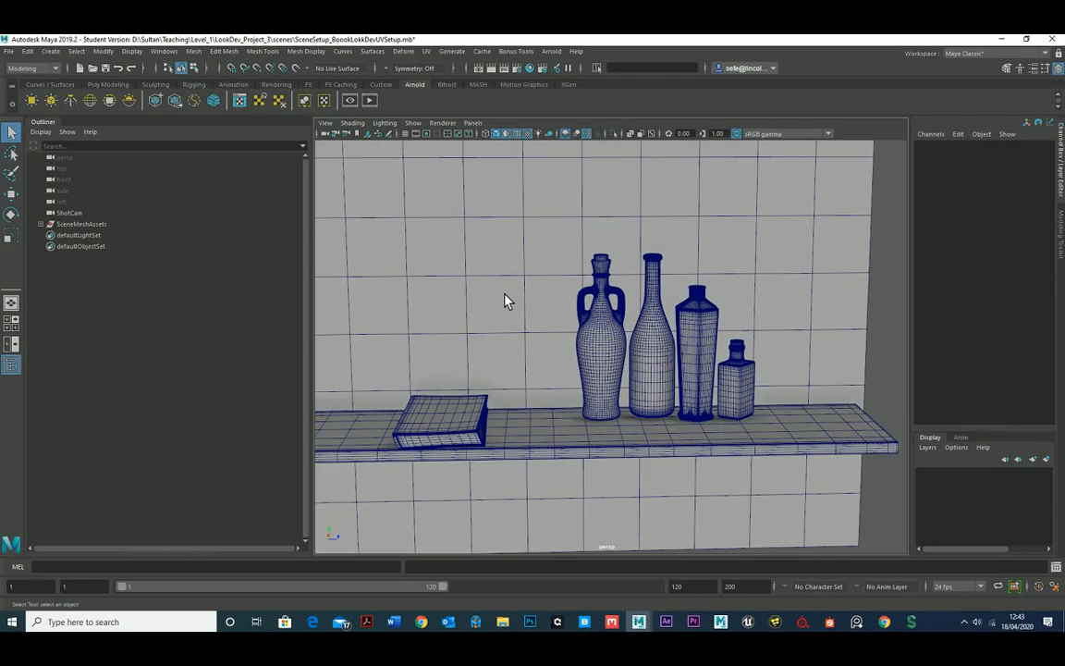
pyautogui.click(506, 288)
pyautogui.click(517, 459)
pyautogui.keyDown('alt'); pyautogui.moveTo(517, 459); pyautogui.dragTo(488, 445); pyautogui.keyUp('alt')
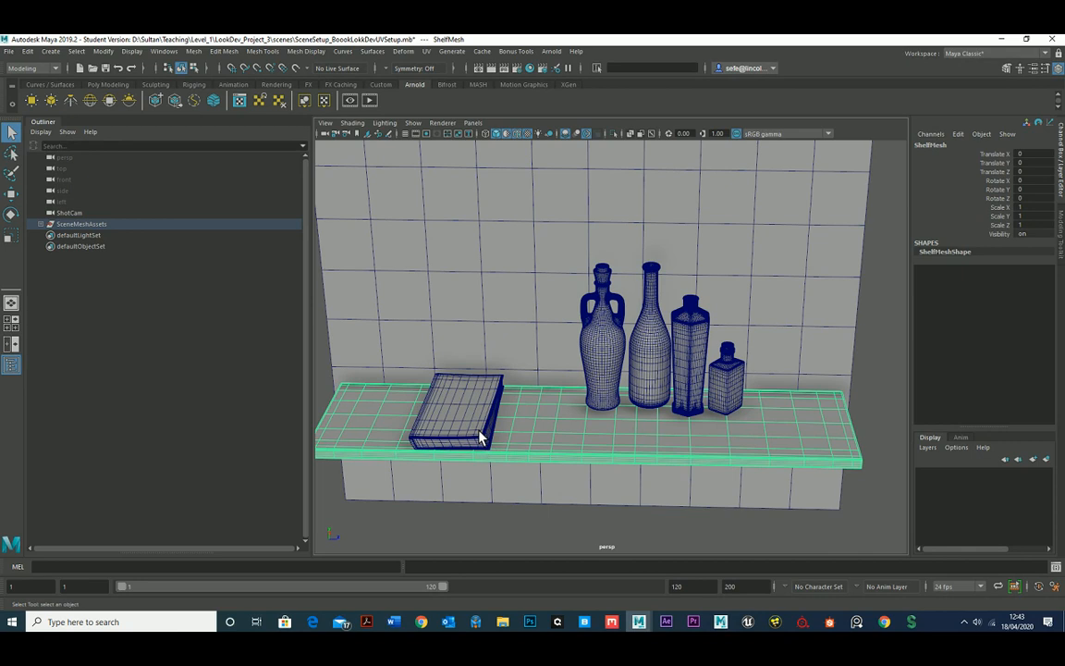
pyautogui.click(479, 431)
pyautogui.keyDown('alt'); pyautogui.moveTo(530, 442); pyautogui.dragTo(524, 440, button='middle'); pyautogui.keyUp('alt')
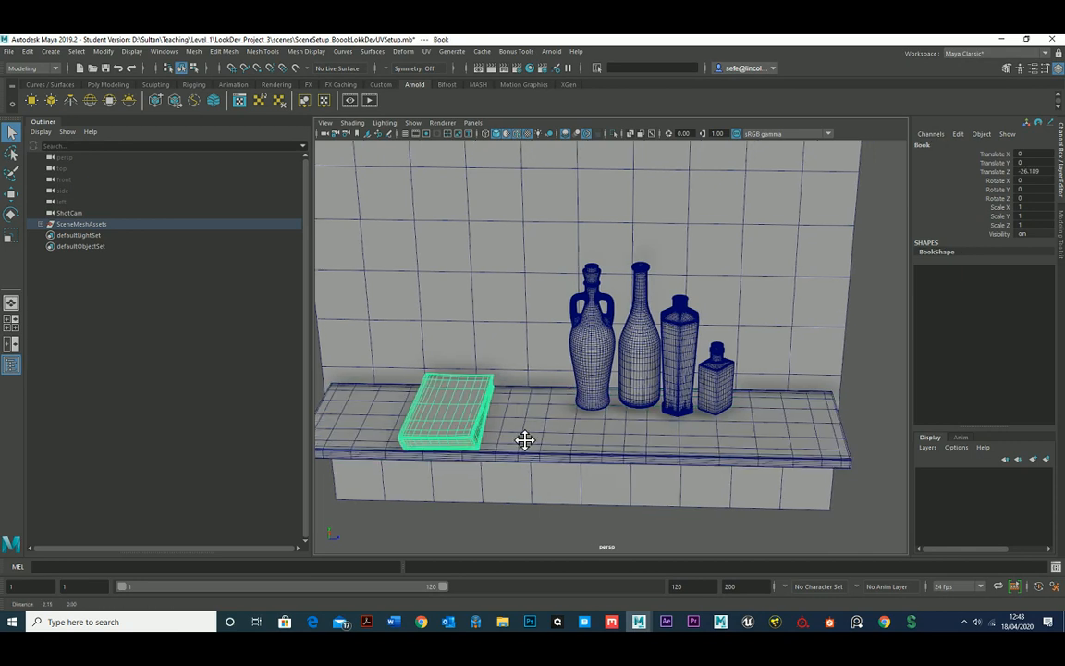
pyautogui.keyDown('alt'); pyautogui.moveTo(524, 440); pyautogui.dragTo(647, 376); pyautogui.keyUp('alt')
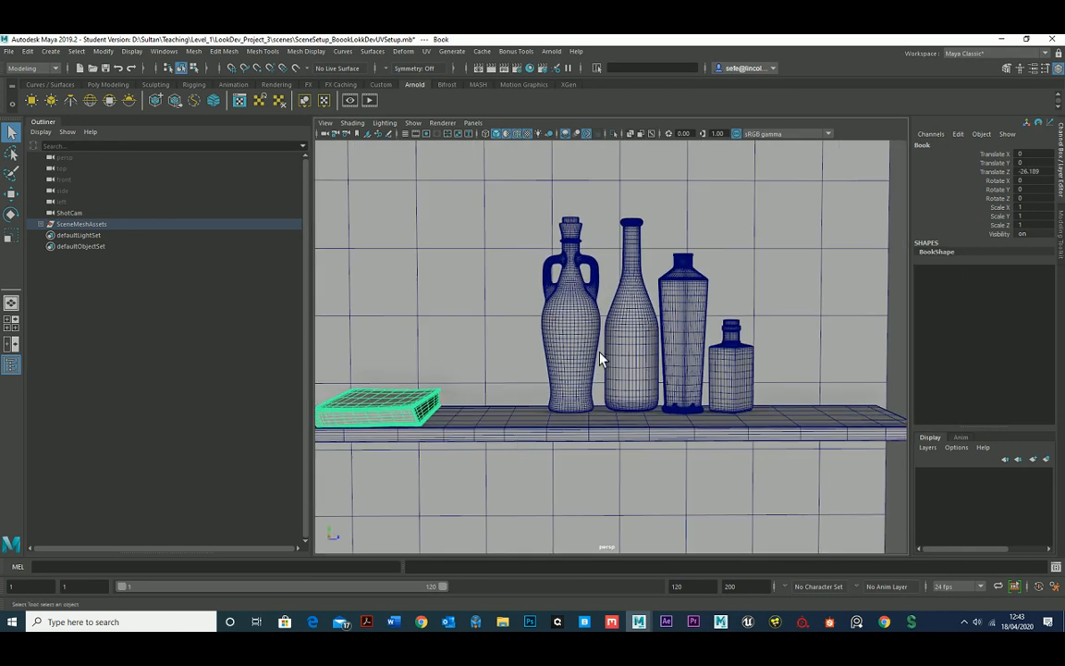
# Inspect the wireframes of the four bottles on the shelf up close and in context.
pyautogui.moveTo(553, 362)
pyautogui.keyDown('alt'); pyautogui.mouseDown()
pyautogui.moveTo(573, 395)
pyautogui.moveTo(558, 344)
pyautogui.mouseUp(); pyautogui.keyUp('alt')
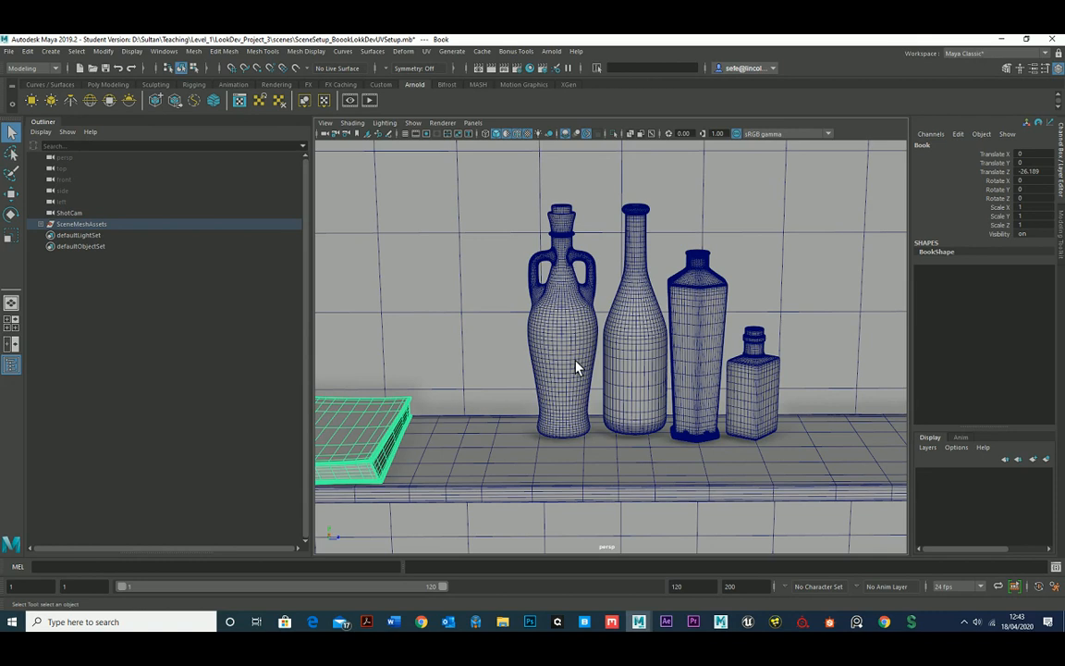
pyautogui.scroll(2, 575, 360)
pyautogui.keyDown('alt'); pyautogui.moveTo(554, 356); pyautogui.dragTo(545, 334); pyautogui.keyUp('alt')
pyautogui.keyDown('alt'); pyautogui.moveTo(545, 333); pyautogui.dragTo(287, 361, button='right'); pyautogui.keyUp('alt')
pyautogui.scroll(5, 623, 440)
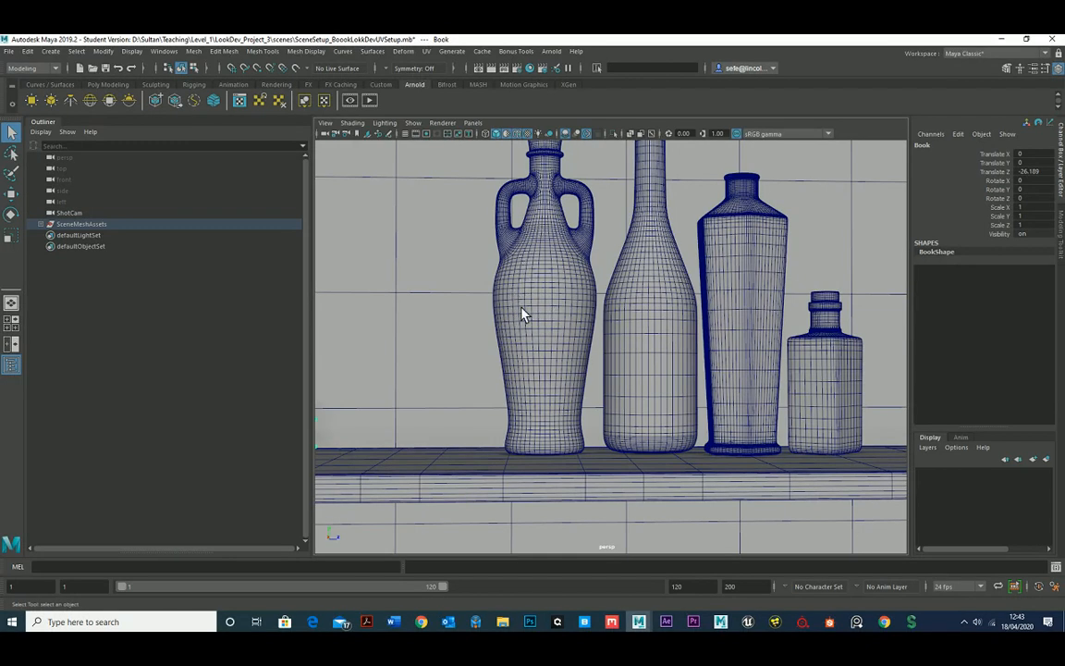
pyautogui.scroll(4, 517, 316)
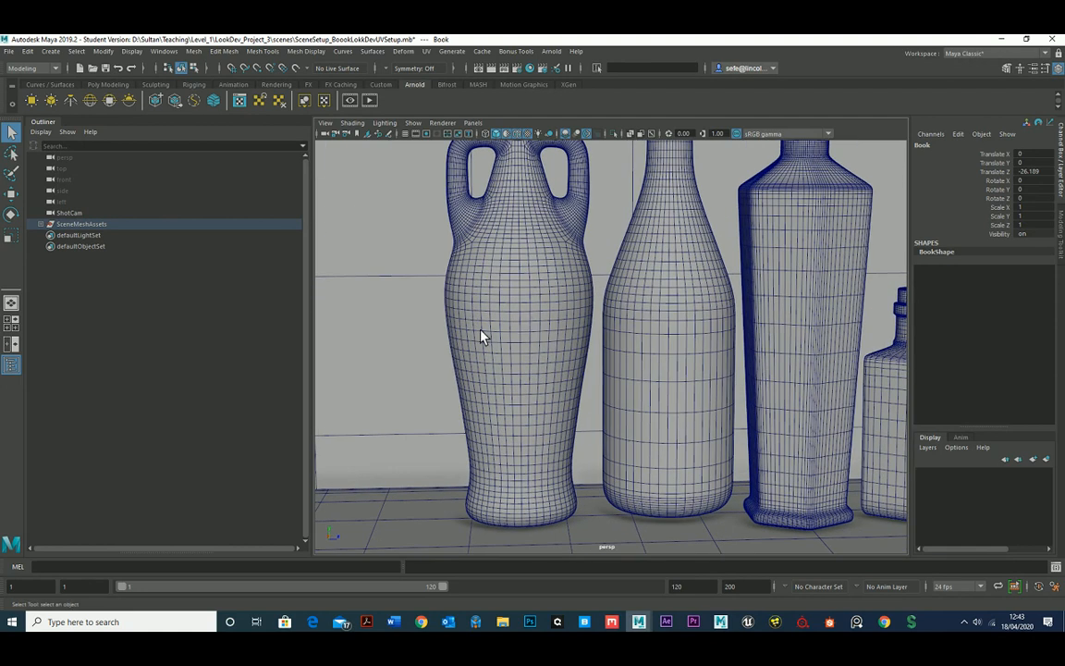
pyautogui.keyDown('alt'); pyautogui.moveTo(732, 368); pyautogui.dragTo(531, 357, button='right'); pyautogui.keyUp('alt')
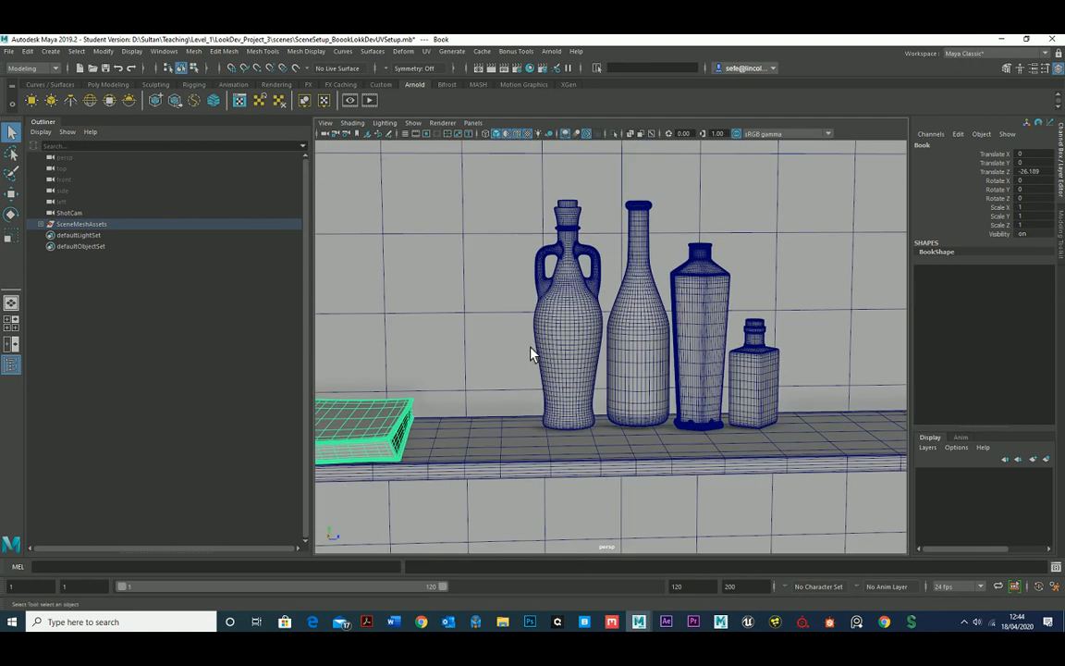
pyautogui.scroll(3, 536, 349)
pyautogui.scroll(2, 534, 316)
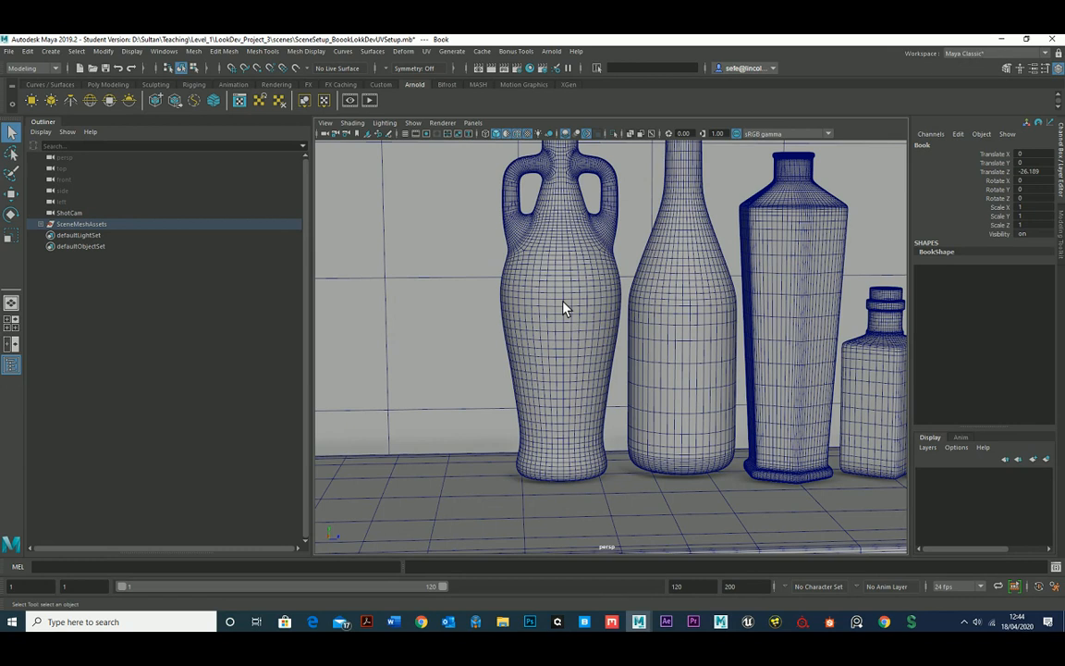
pyautogui.scroll(-1, 564, 333)
pyautogui.scroll(-4, 504, 388)
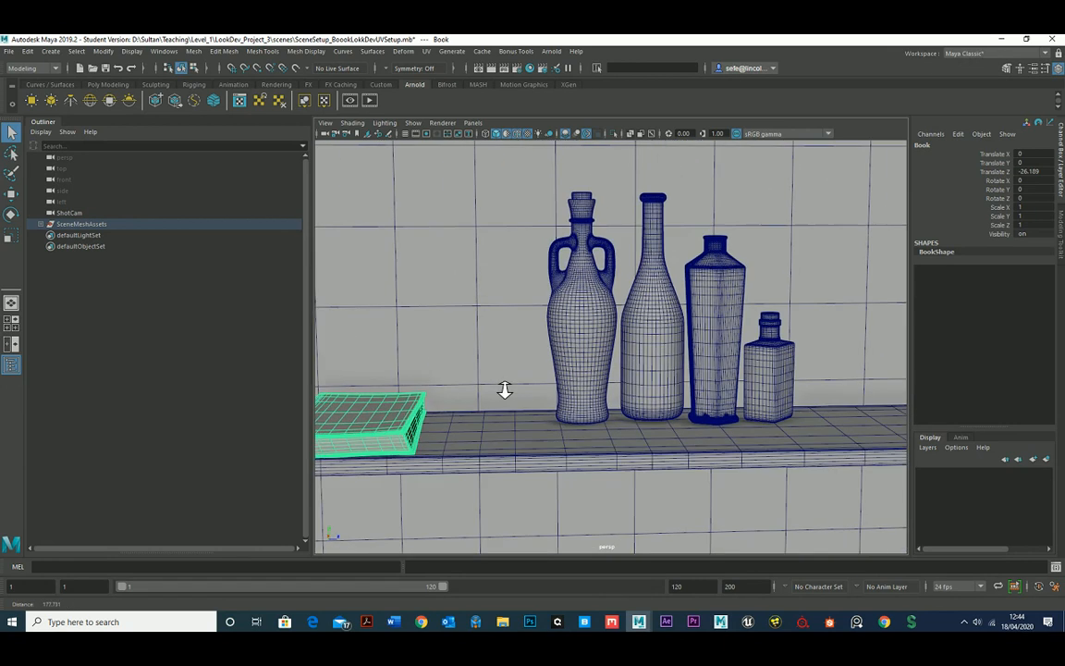
pyautogui.keyDown('alt'); pyautogui.moveTo(504, 385); pyautogui.dragTo(575, 383, button='middle'); pyautogui.keyUp('alt')
pyautogui.scroll(-1, 556, 382)
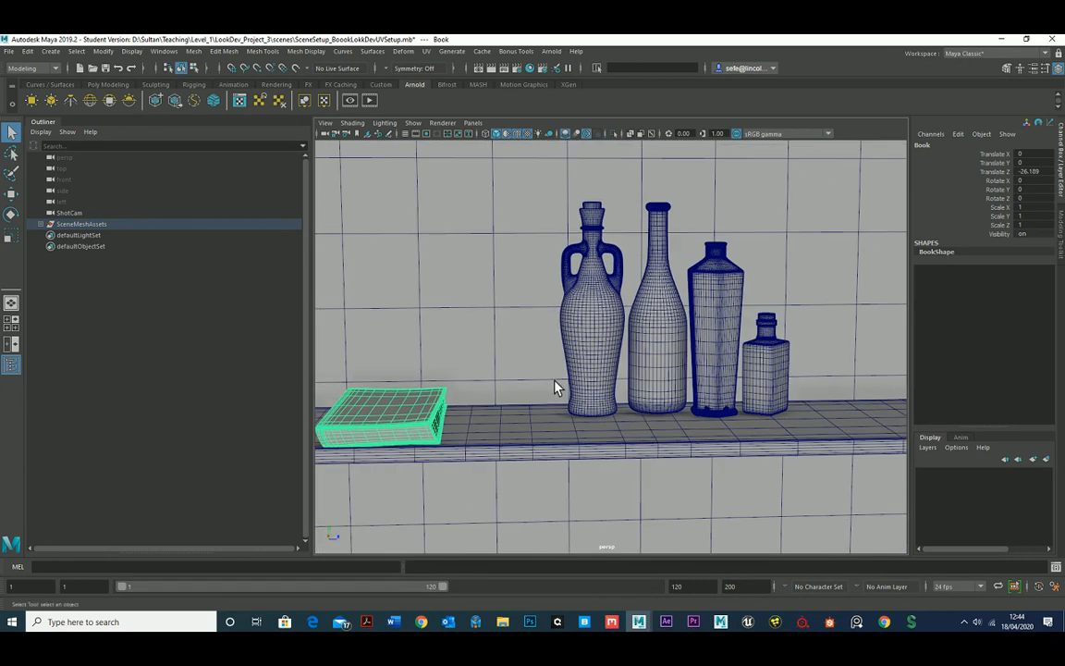
pyautogui.scroll(-2, 555, 386)
pyautogui.keyDown('alt'); pyautogui.moveTo(528, 380); pyautogui.dragTo(537, 400); pyautogui.keyUp('alt')
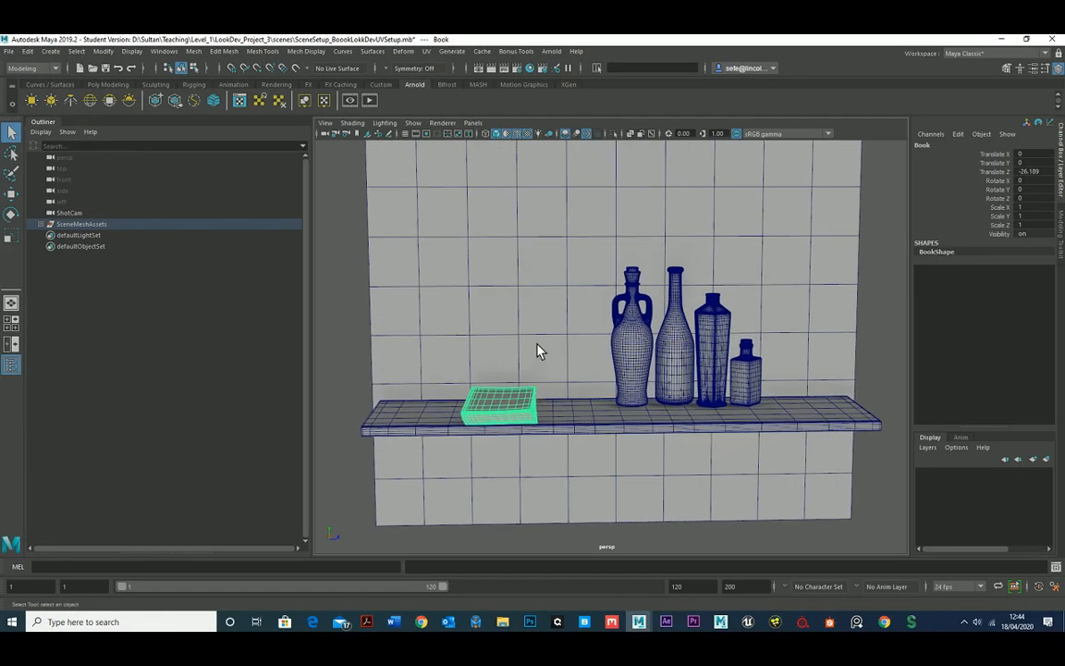
# Select the wall mesh behind the shelf and activate the Move tool on it.
pyautogui.click(522, 286)
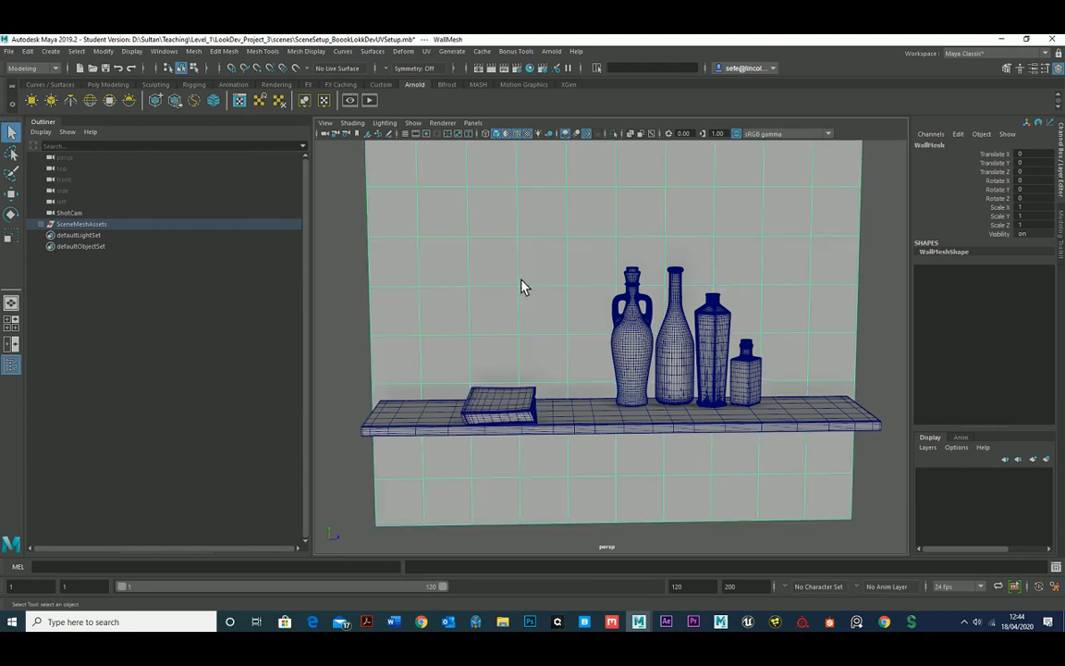
pyautogui.click(11, 194)
pyautogui.keyDown('alt'); pyautogui.moveTo(570, 316); pyautogui.dragTo(591, 341); pyautogui.keyUp('alt')
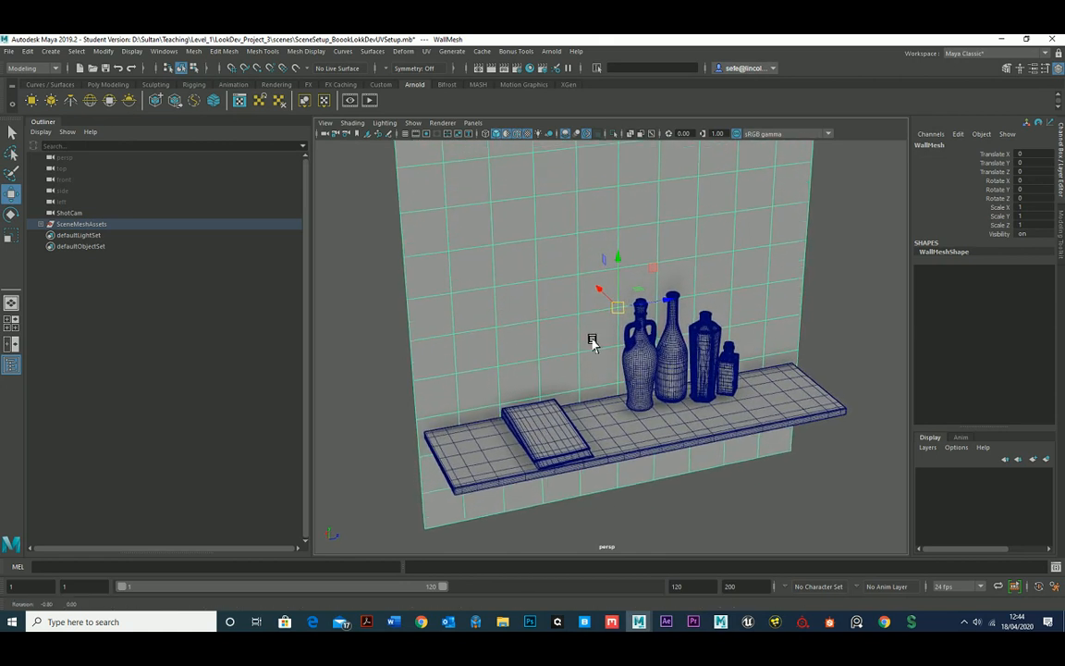
# Apply a planar UV projection to the wall from the X axis, fitted to the bounding box and keeping the image width/height ratio.
pyautogui.click(433, 53)
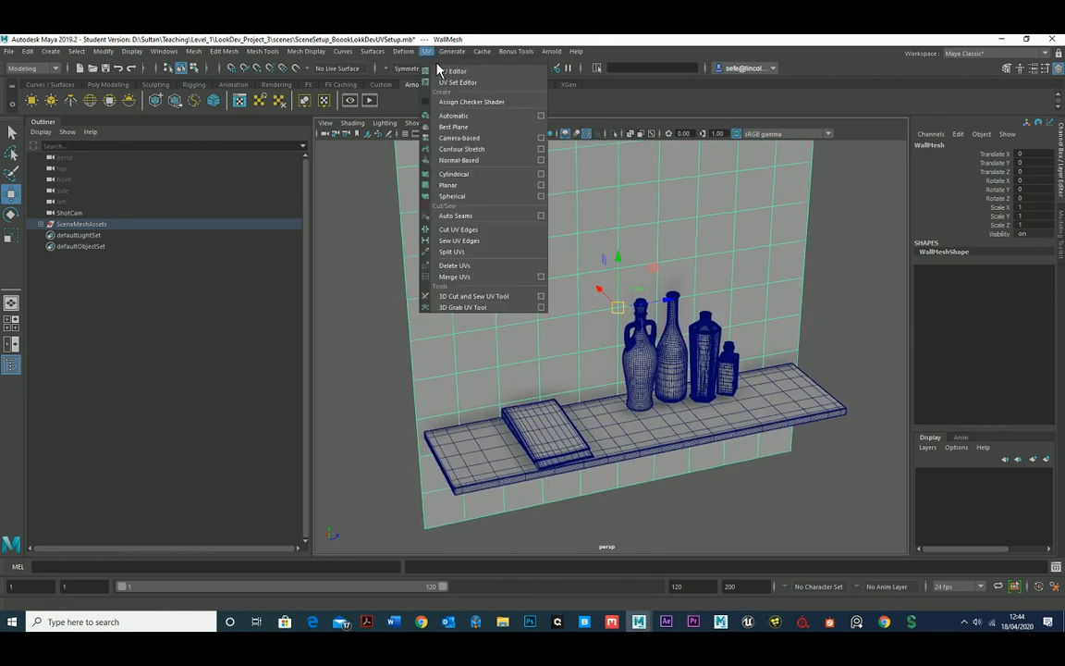
pyautogui.click(541, 187)
pyautogui.moveTo(374, 157); pyautogui.dragTo(819, 206)
pyautogui.keyDown('alt'); pyautogui.moveTo(641, 191); pyautogui.dragTo(562, 303); pyautogui.keyUp('alt')
pyautogui.keyDown('alt'); pyautogui.moveTo(442, 290); pyautogui.dragTo(504, 321); pyautogui.keyUp('alt')
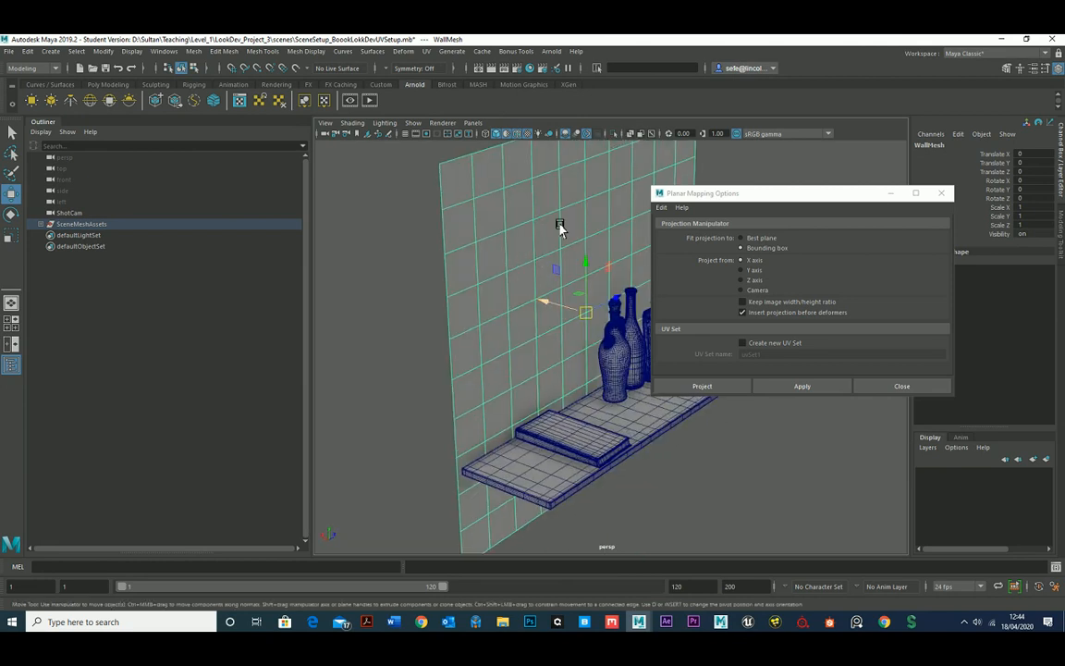
pyautogui.scroll(-3, 555, 231)
pyautogui.keyDown('alt'); pyautogui.moveTo(546, 237); pyautogui.dragTo(504, 247); pyautogui.keyUp('alt')
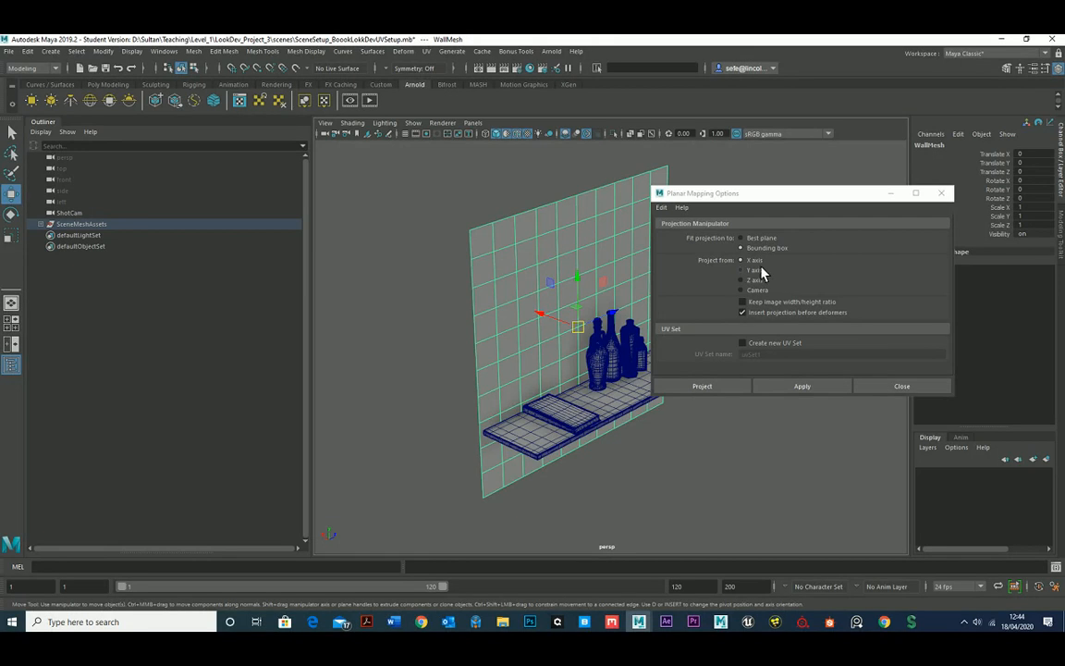
pyautogui.click(769, 303)
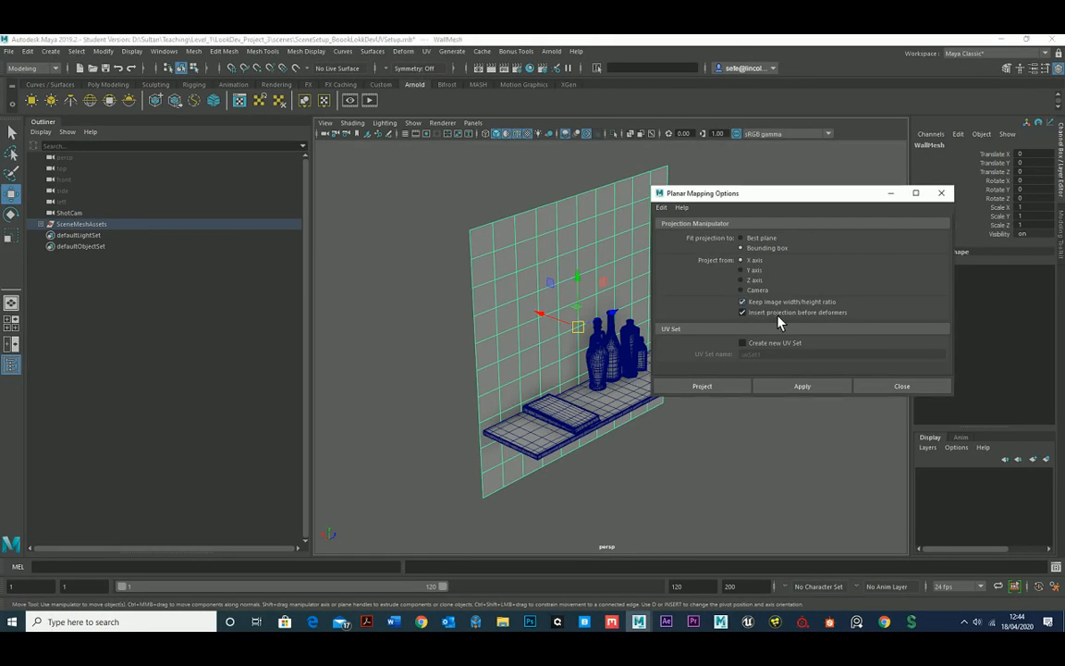
pyautogui.click(813, 387)
pyautogui.click(894, 388)
pyautogui.keyDown('alt'); pyautogui.moveTo(619, 344); pyautogui.dragTo(566, 282); pyautogui.keyUp('alt')
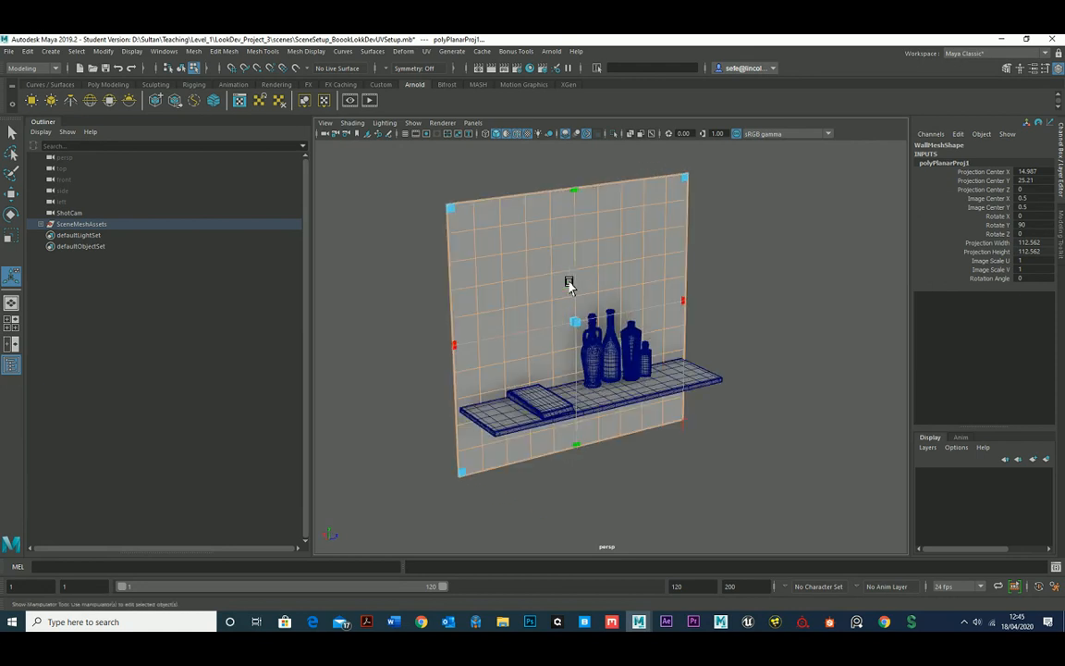
# Open the UV Editor beside the model and reselect the wall mesh with the Move tool.
pyautogui.click(428, 53)
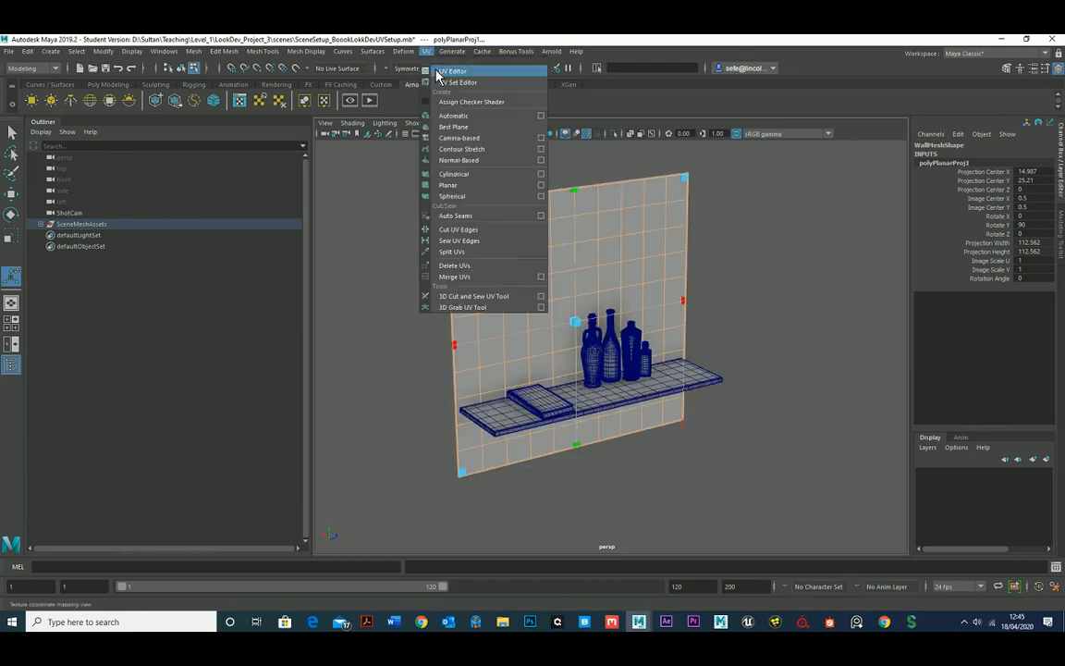
pyautogui.click(452, 71)
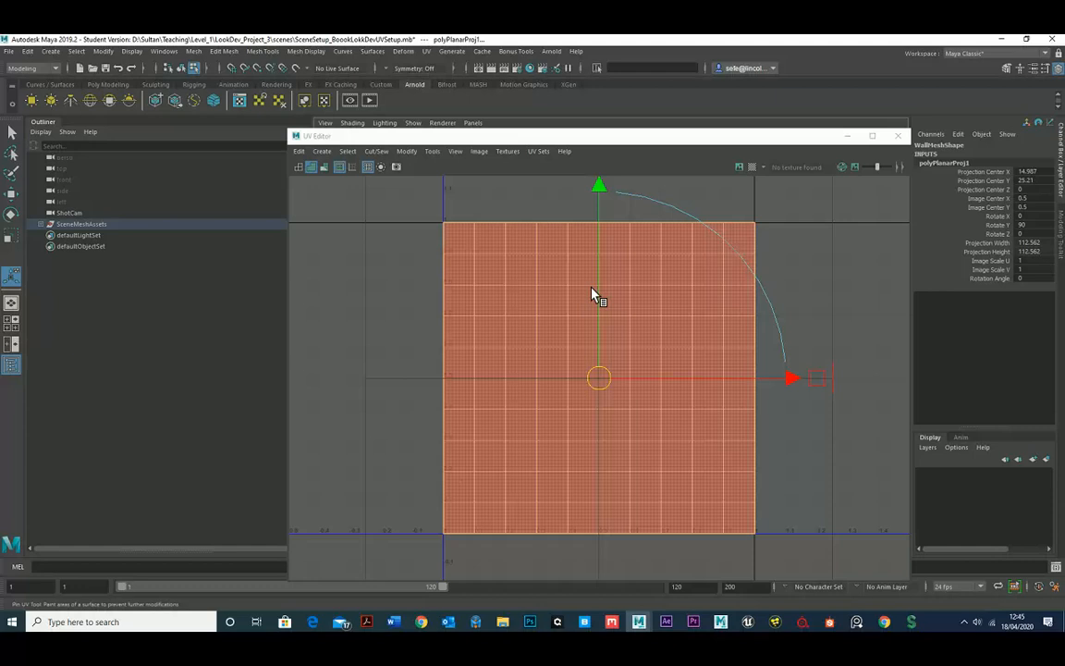
pyautogui.click(412, 228)
pyautogui.moveTo(453, 137); pyautogui.dragTo(828, 202)
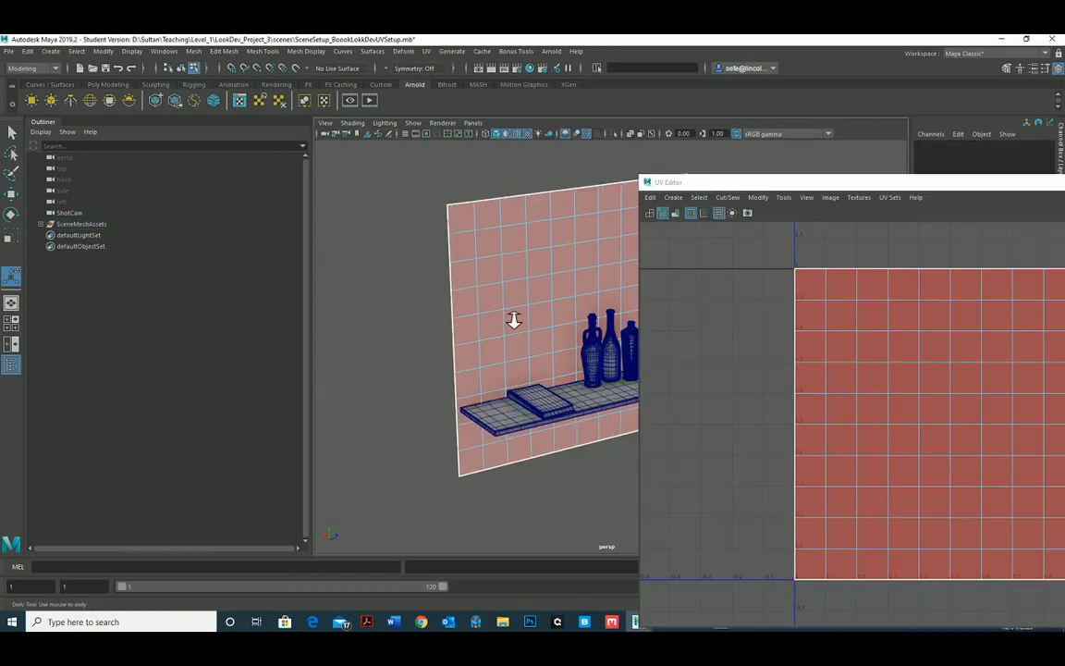
pyautogui.moveTo(513, 316)
pyautogui.keyDown('alt'); pyautogui.mouseDown()
pyautogui.moveTo(452, 333)
pyautogui.moveTo(532, 314)
pyautogui.mouseUp(); pyautogui.keyUp('alt')
pyautogui.moveTo(531, 315); pyautogui.dragTo(563, 308, button='right')
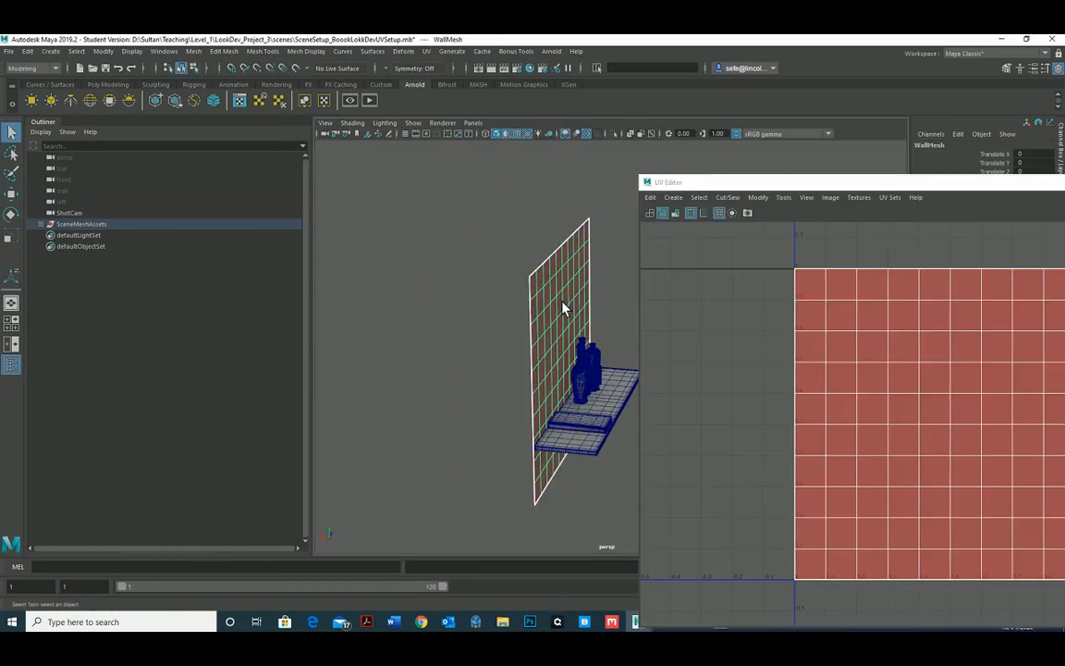
pyautogui.press('w')
pyautogui.moveTo(554, 304)
pyautogui.keyDown('alt'); pyautogui.mouseDown()
pyautogui.moveTo(515, 351)
pyautogui.moveTo(528, 363)
pyautogui.moveTo(502, 366)
pyautogui.moveTo(534, 354)
pyautogui.moveTo(441, 392)
pyautogui.moveTo(540, 379)
pyautogui.moveTo(485, 363)
pyautogui.moveTo(599, 320)
pyautogui.moveTo(594, 331)
pyautogui.moveTo(551, 342)
pyautogui.moveTo(570, 320)
pyautogui.moveTo(485, 338)
pyautogui.moveTo(539, 293)
pyautogui.mouseUp(); pyautogui.keyUp('alt')
# Switch the wall's UV shell display to wireframe and back to shaded.
pyautogui.click(651, 216)
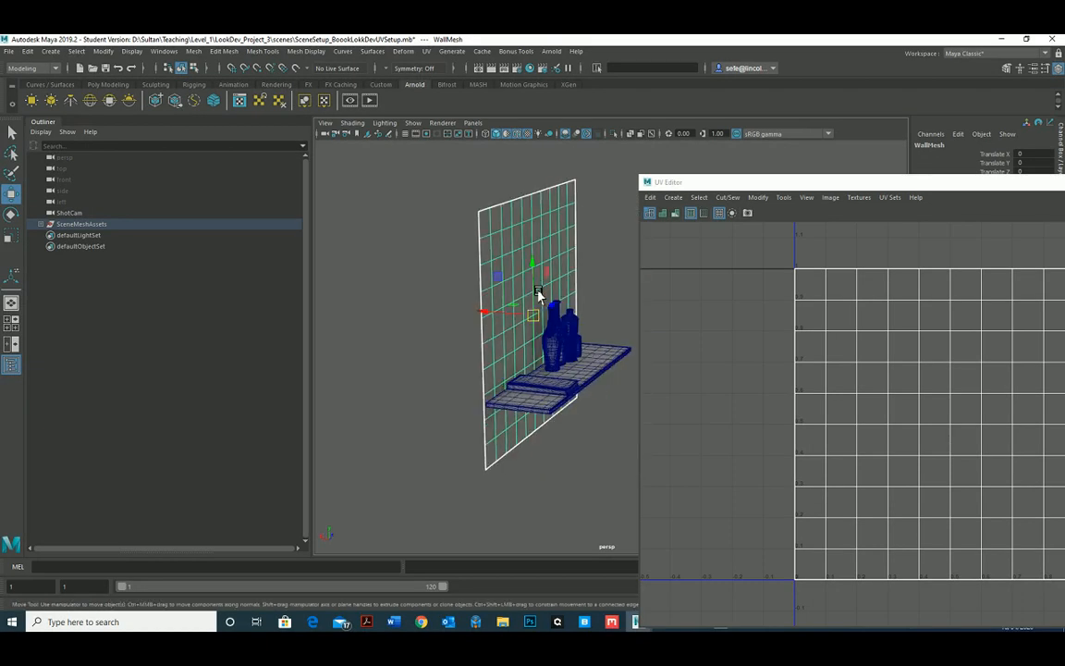
pyautogui.click(662, 213)
pyautogui.keyDown('alt'); pyautogui.moveTo(862, 425); pyautogui.dragTo(768, 432, button='right'); pyautogui.keyUp('alt')
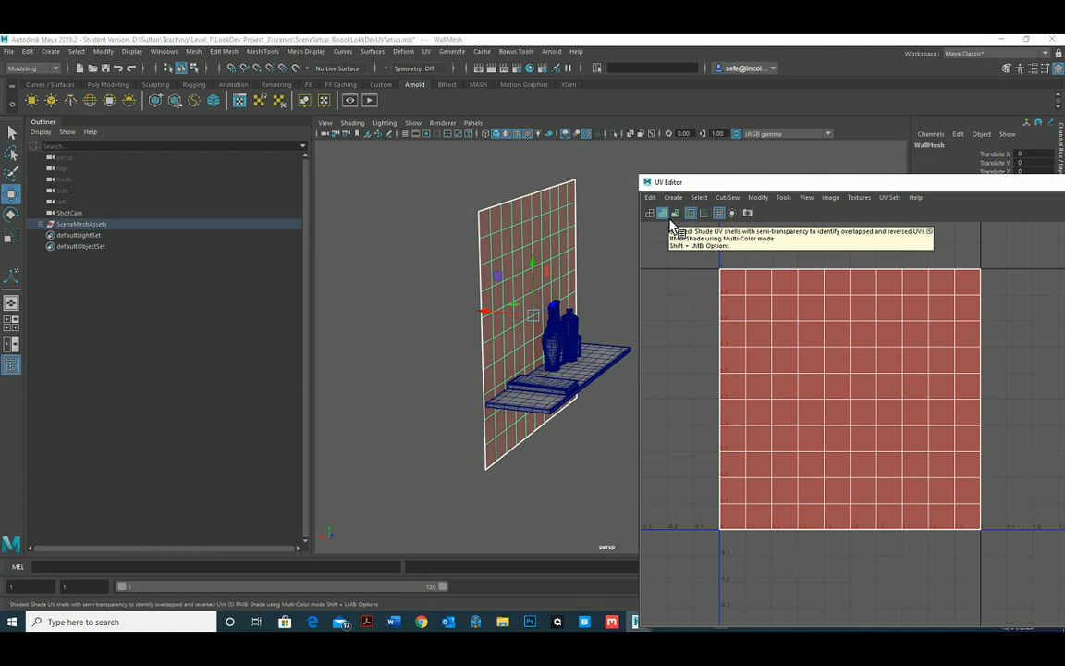
# Try to unfold the wall's entire UV shell with the Unfold3D method and 1 iteration.
pyautogui.moveTo(771, 331); pyautogui.dragTo(791, 329, button='right')
pyautogui.doubleClick(791, 329)
pyautogui.moveTo(737, 183); pyautogui.dragTo(684, 158)
pyautogui.click(705, 172)
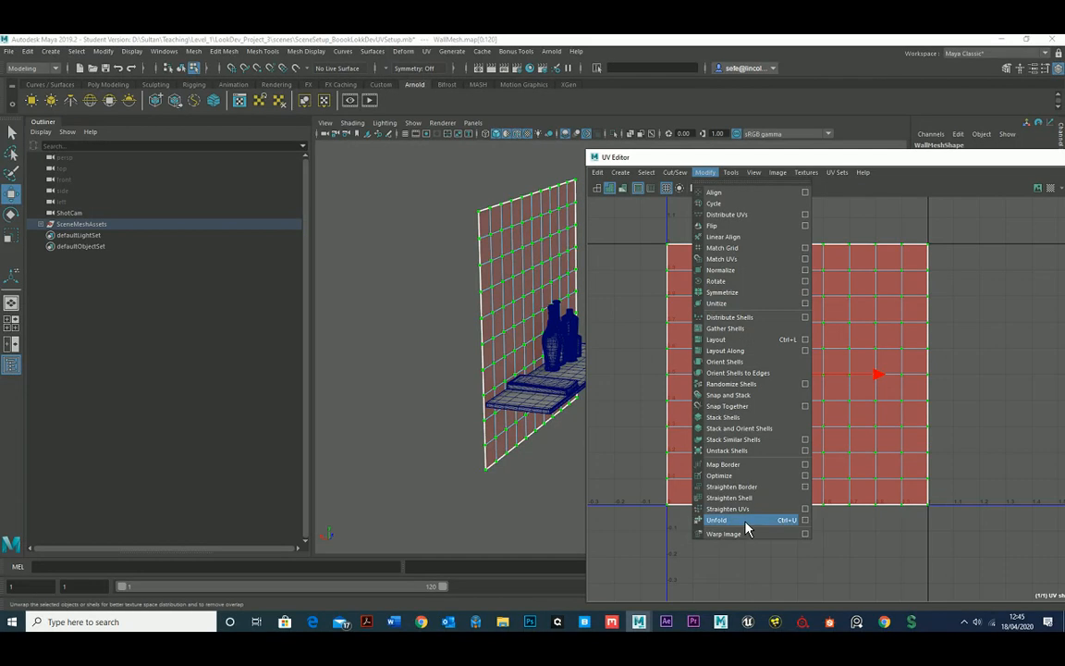
pyautogui.click(804, 523)
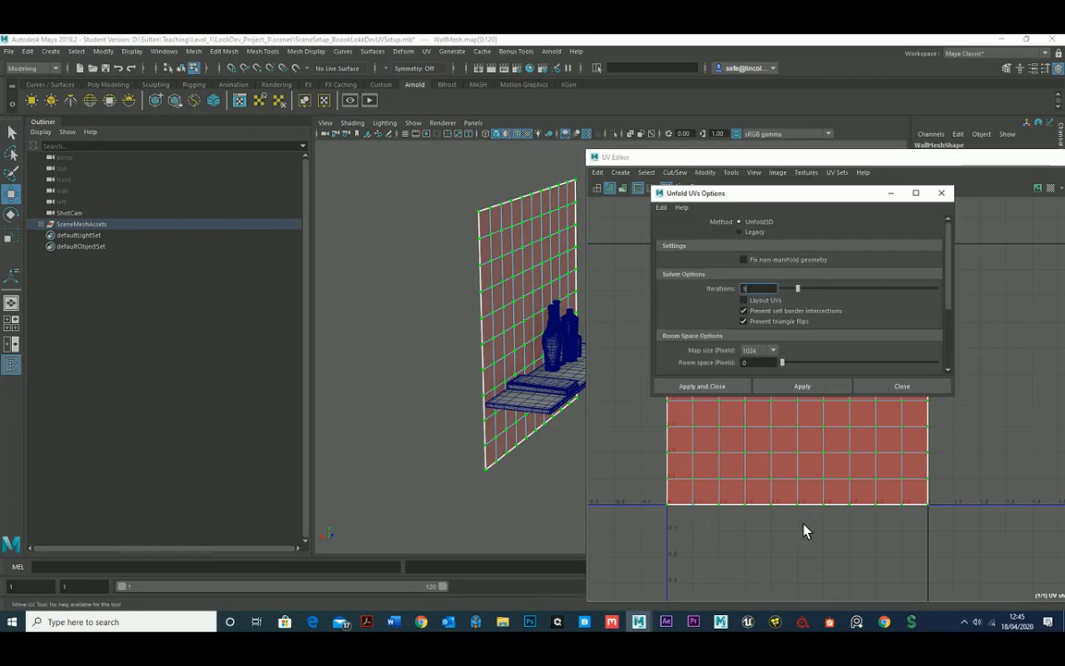
pyautogui.click(800, 388)
pyautogui.click(892, 384)
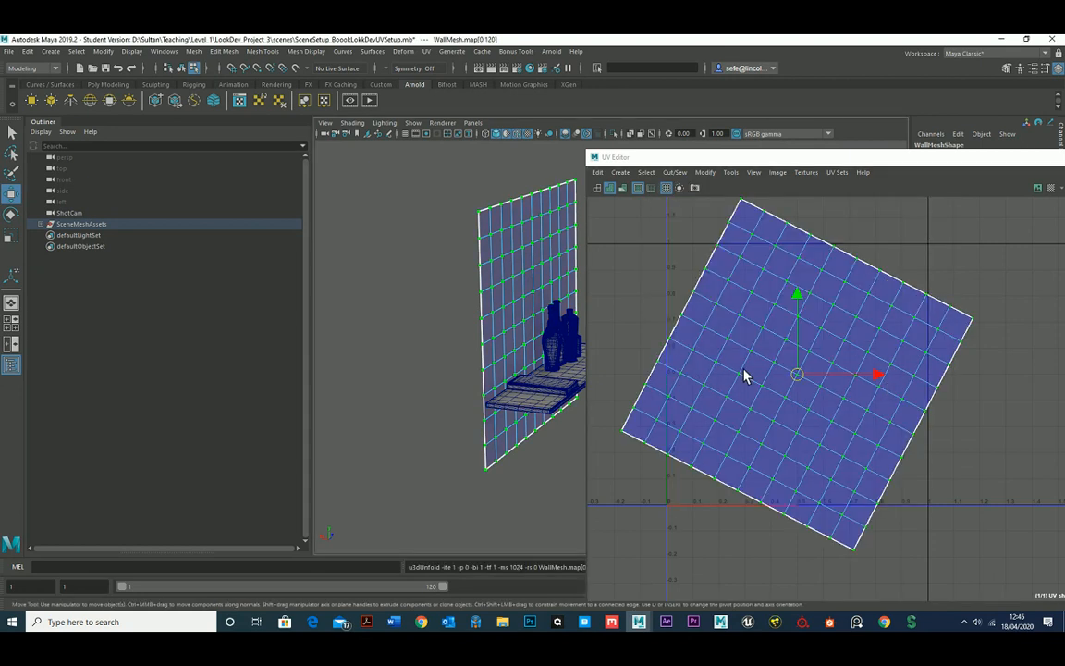
# Undo the unfold of the wall's UV shell.
pyautogui.scroll(-1, 788, 382)
pyautogui.keyDown('alt'); pyautogui.moveTo(797, 385); pyautogui.dragTo(769, 384, button='middle'); pyautogui.keyUp('alt')
pyautogui.scroll(-2, 770, 377)
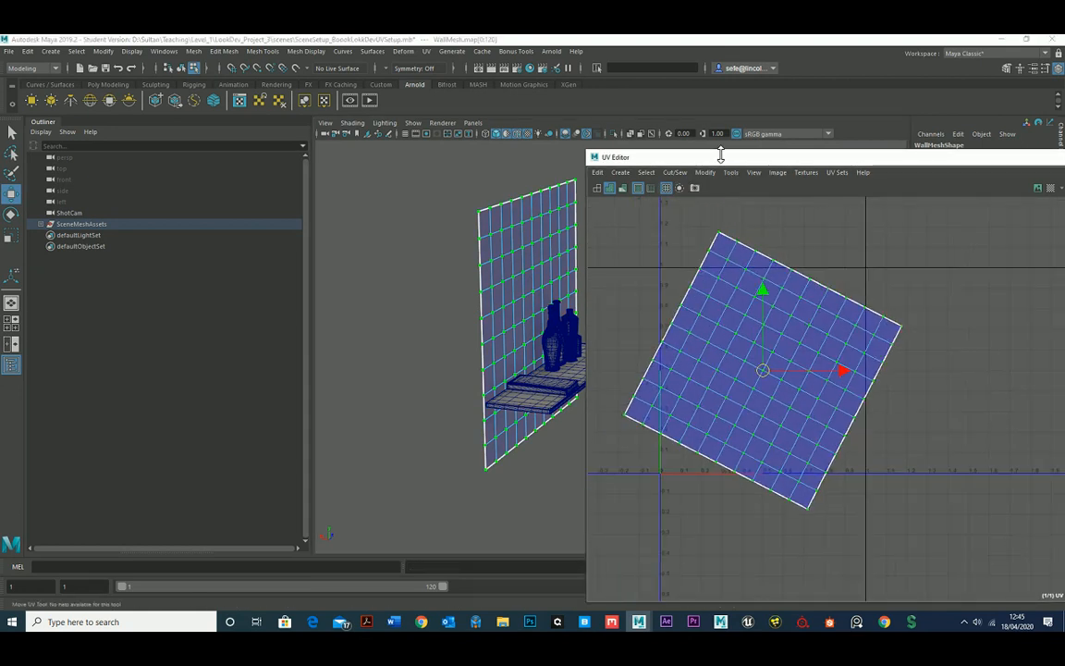
pyautogui.moveTo(720, 156); pyautogui.dragTo(567, 142)
pyautogui.scroll(-1, 808, 353)
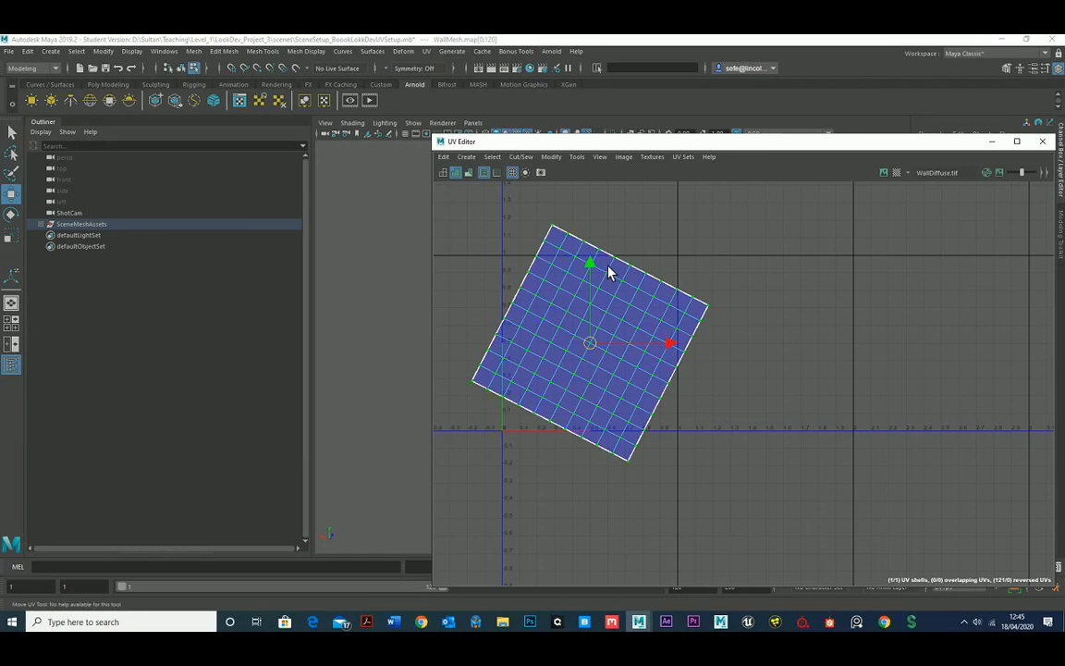
pyautogui.hotkey('ctrl', 'z')
pyautogui.hotkey('ctrl', 'z')
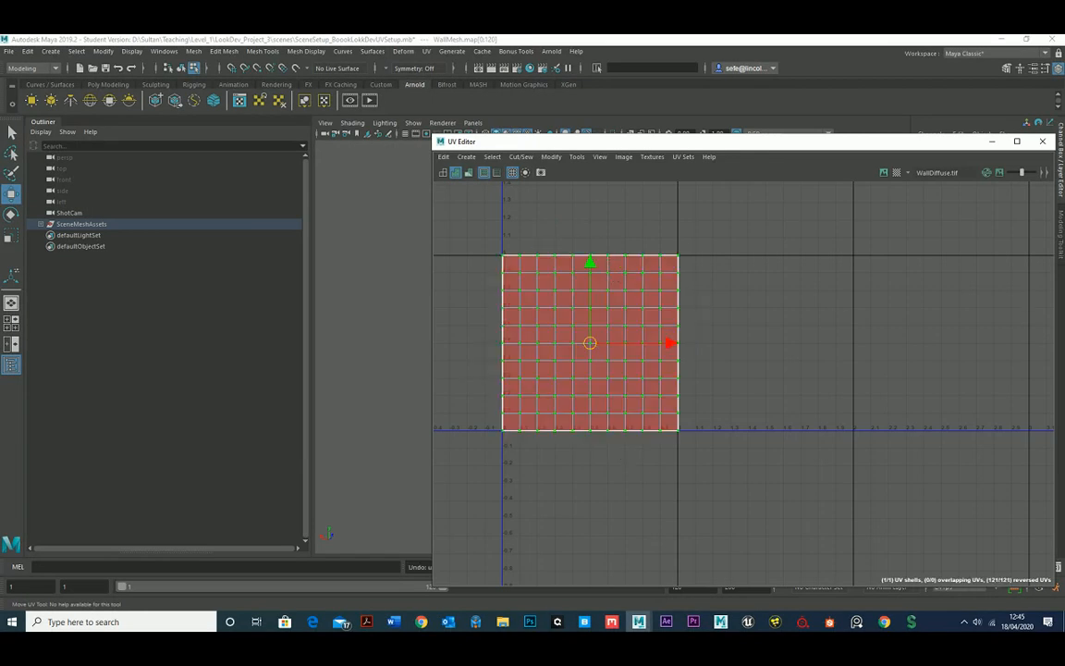
# Close the UV Editor and reopen it with the wall's UVs selected.
pyautogui.moveTo(1063, 199); pyautogui.dragTo(856, 201)
pyautogui.click(896, 200)
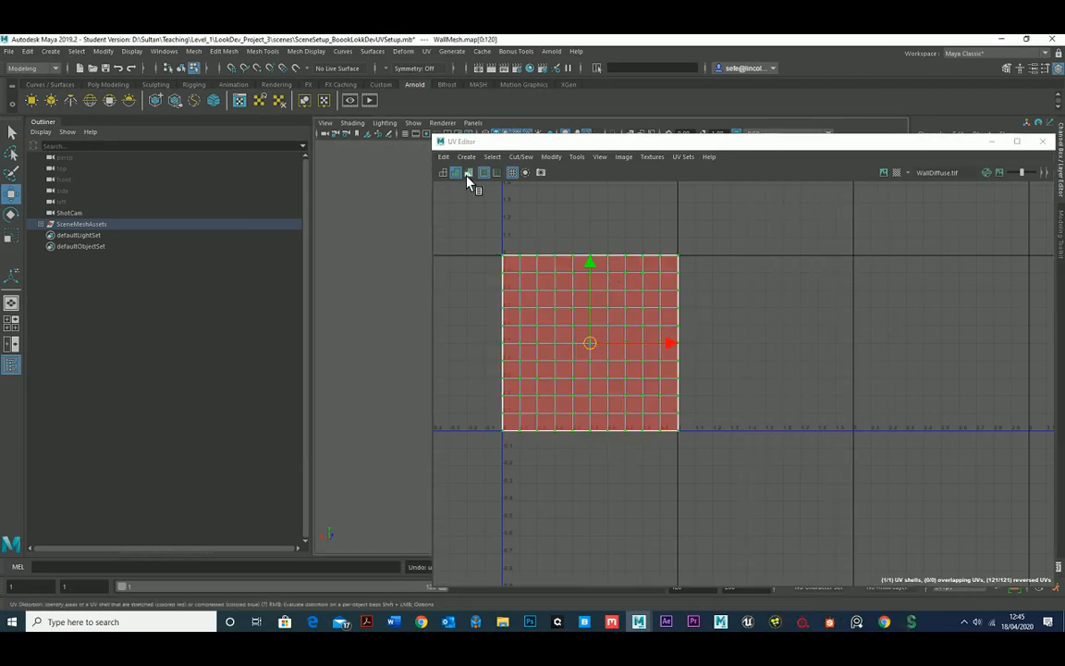
pyautogui.doubleClick(442, 144)
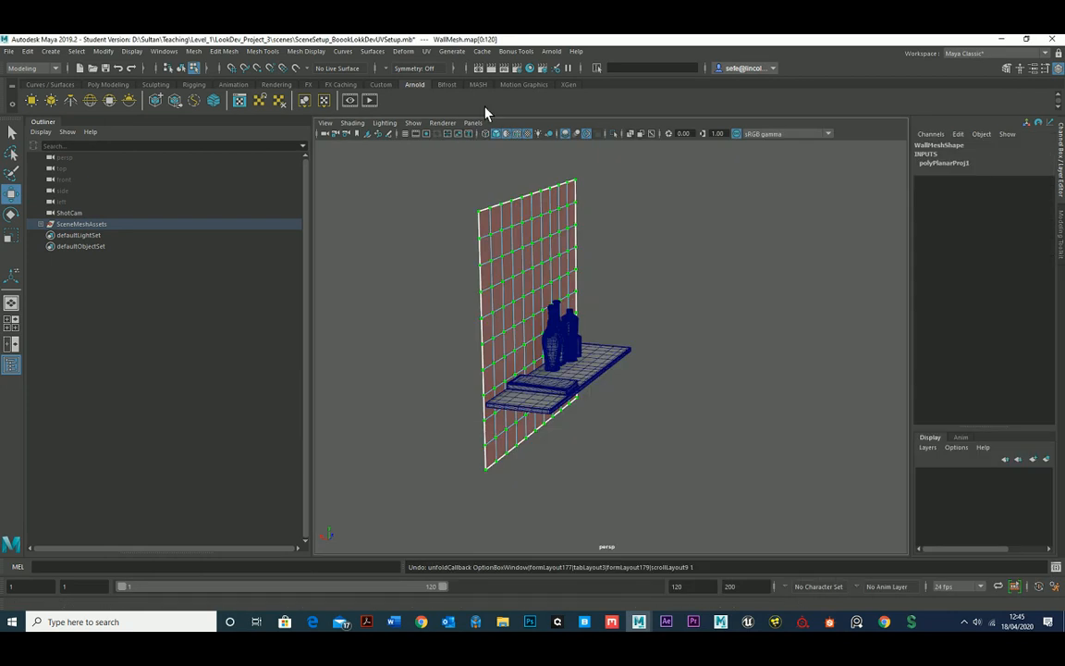
pyautogui.click(427, 52)
pyautogui.click(452, 72)
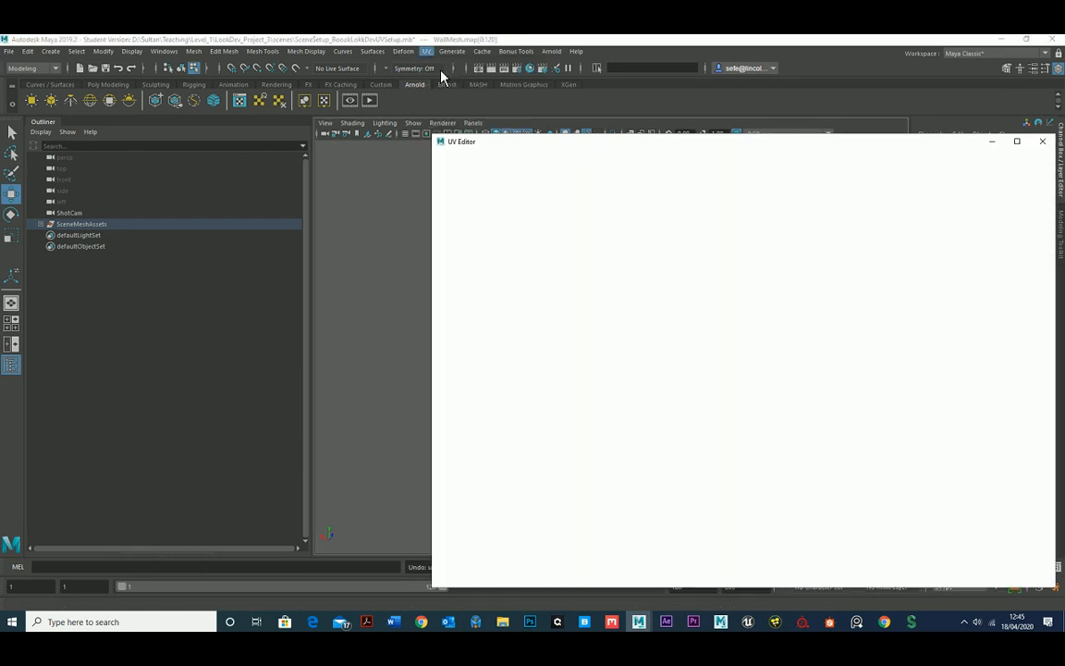
# Flip the wall's UV shell in the U direction with the UV Toolkit, then close the toolkit.
pyautogui.moveTo(566, 142); pyautogui.dragTo(541, 135)
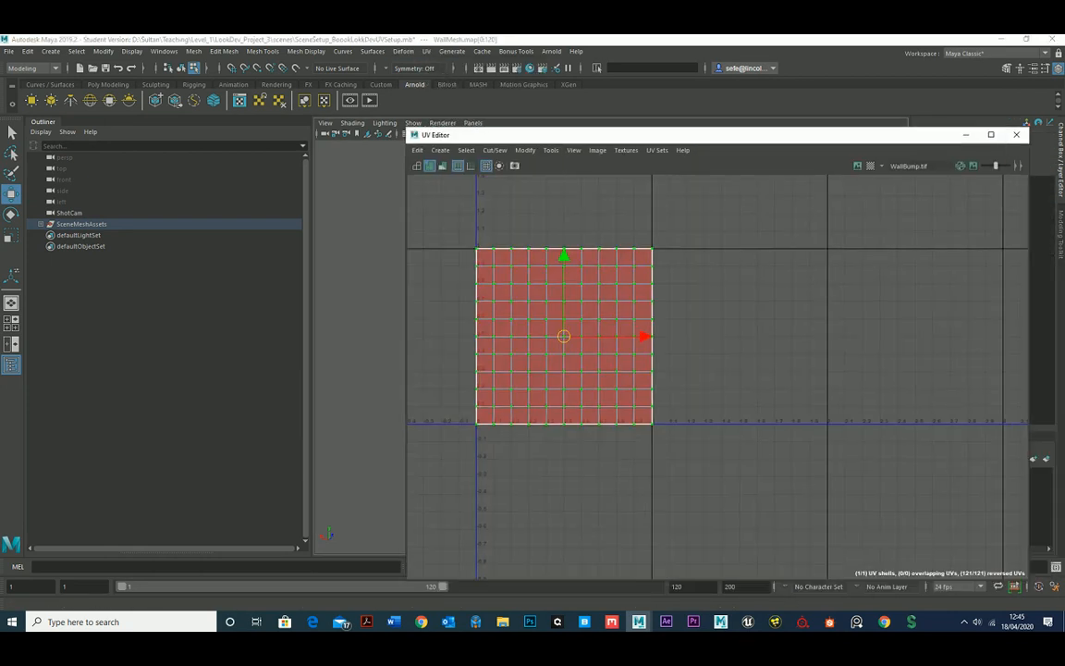
pyautogui.moveTo(1063, 173); pyautogui.dragTo(816, 150)
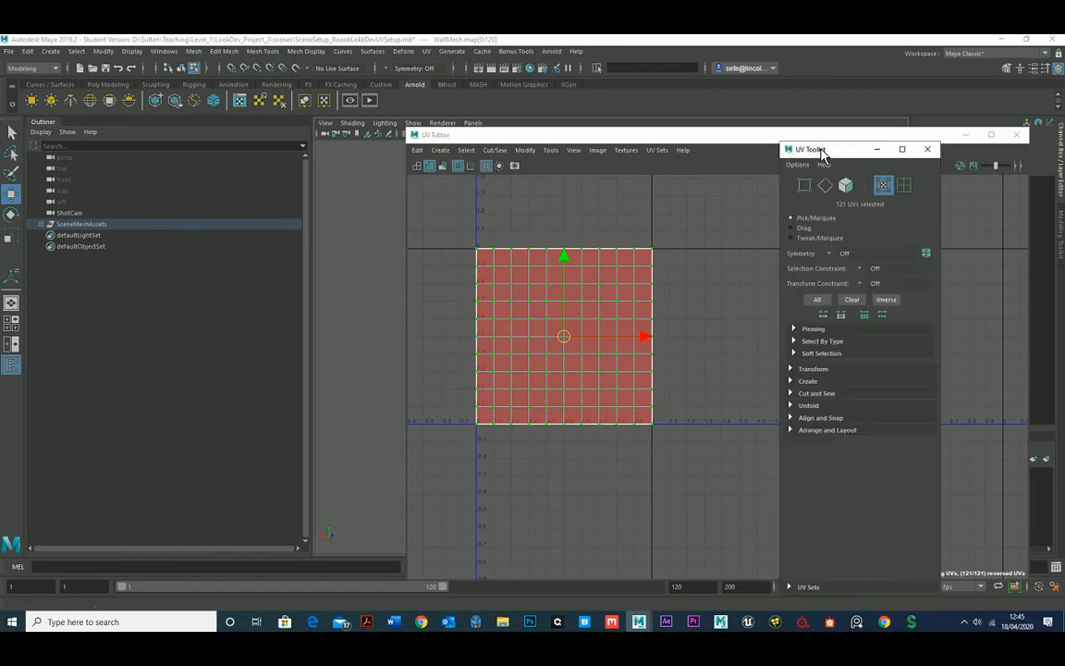
pyautogui.click(795, 370)
pyautogui.scroll(-3, 797, 379)
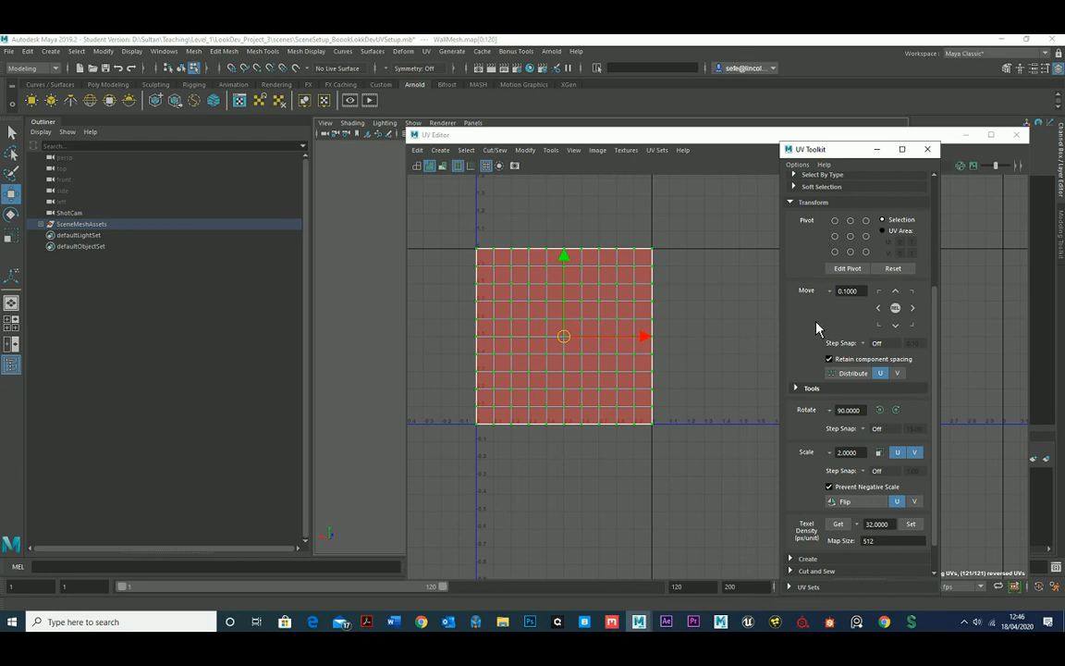
pyautogui.scroll(-1, 815, 328)
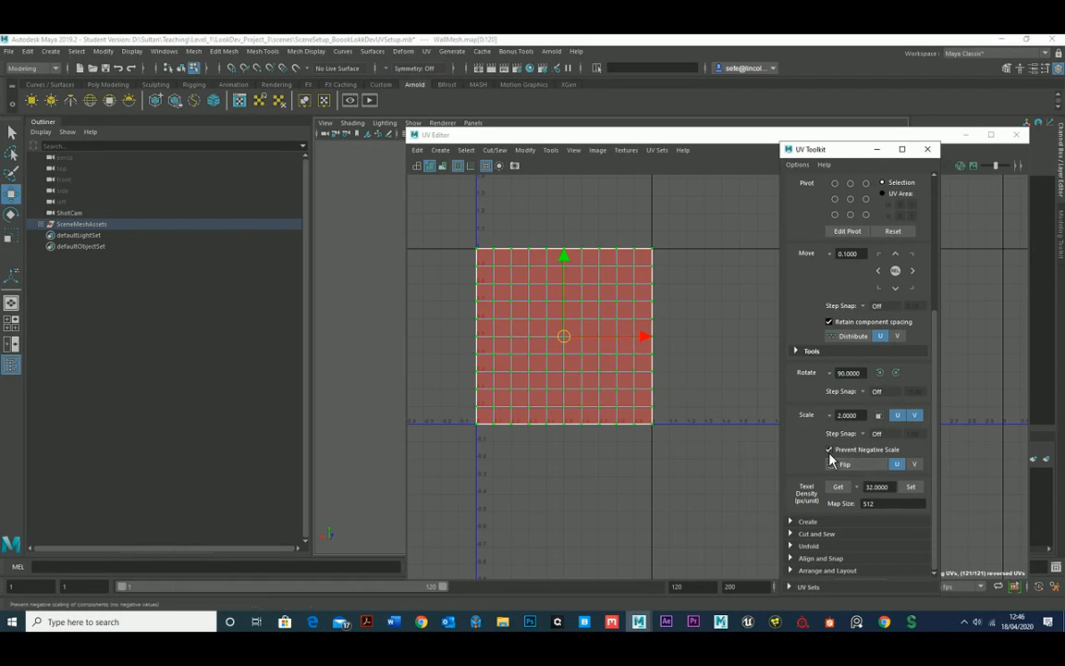
pyautogui.click(852, 466)
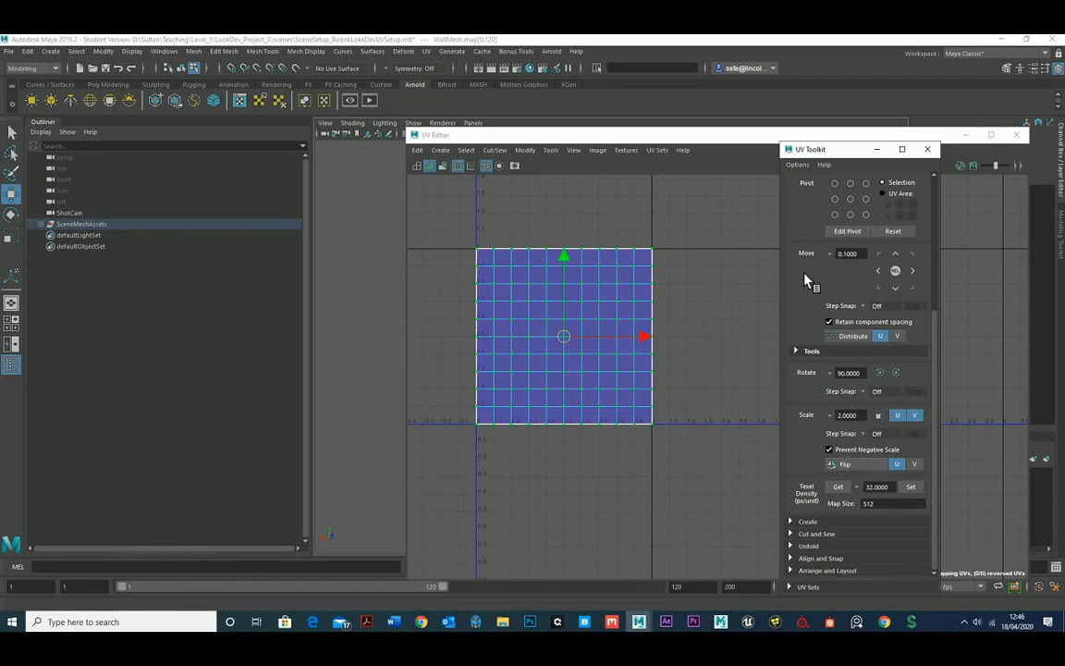
pyautogui.click(927, 149)
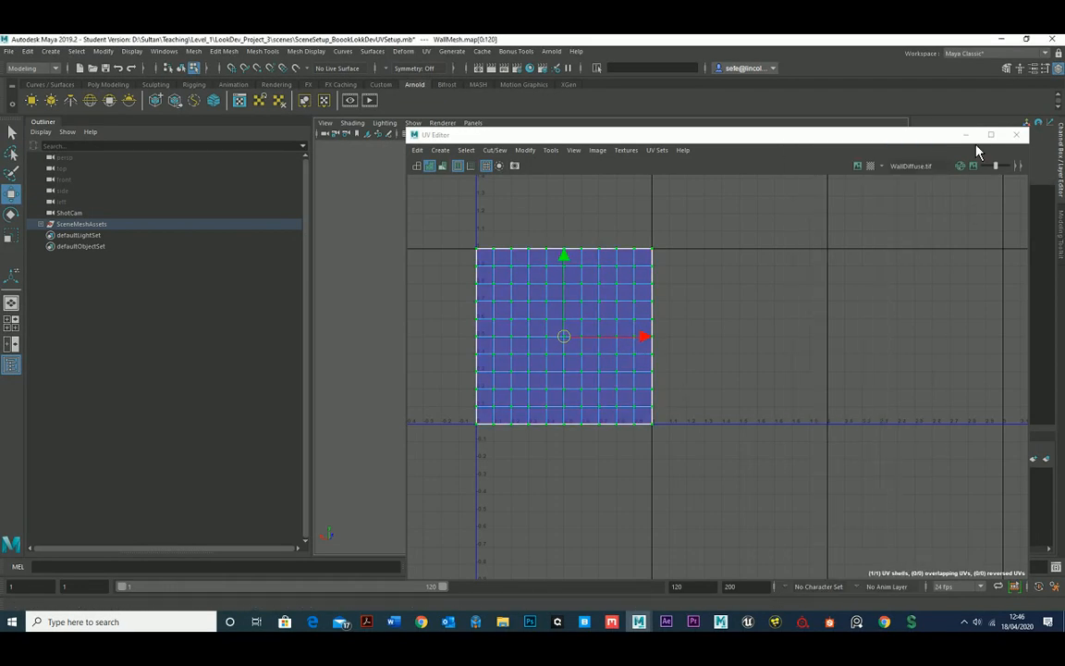
# Check the wall's UVs for stretching with the UV distortion display, then turn that display off.
pyautogui.click(427, 171)
pyautogui.click(429, 166)
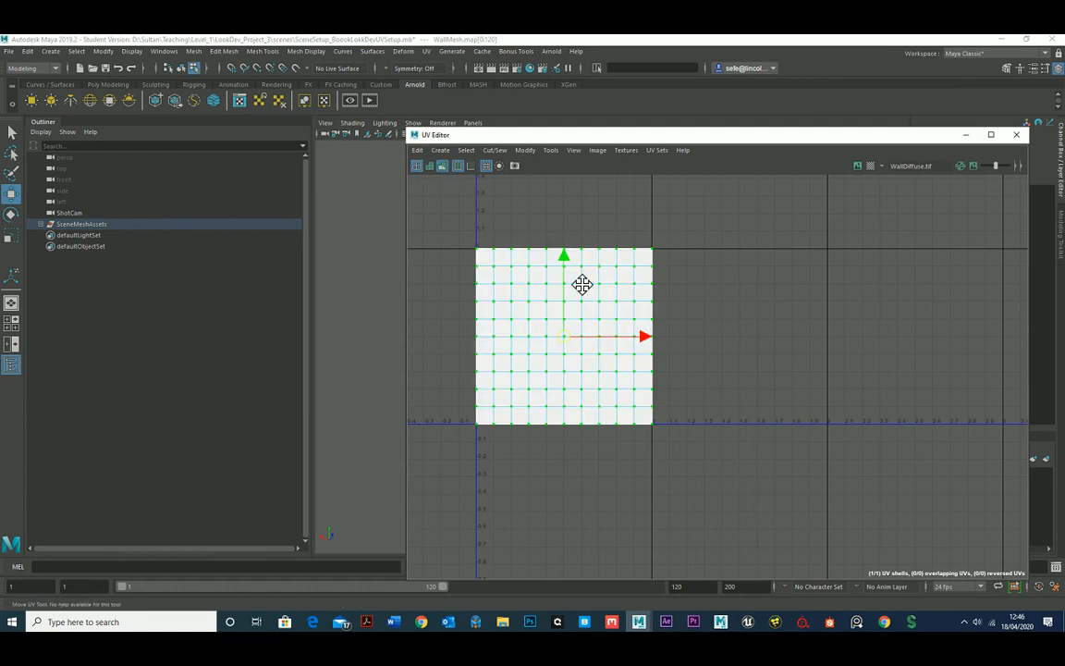
pyautogui.keyDown('alt'); pyautogui.moveTo(583, 286); pyautogui.dragTo(628, 276, button='middle'); pyautogui.keyUp('alt')
pyautogui.keyDown('alt'); pyautogui.moveTo(588, 280); pyautogui.dragTo(593, 301, button='right'); pyautogui.keyUp('alt')
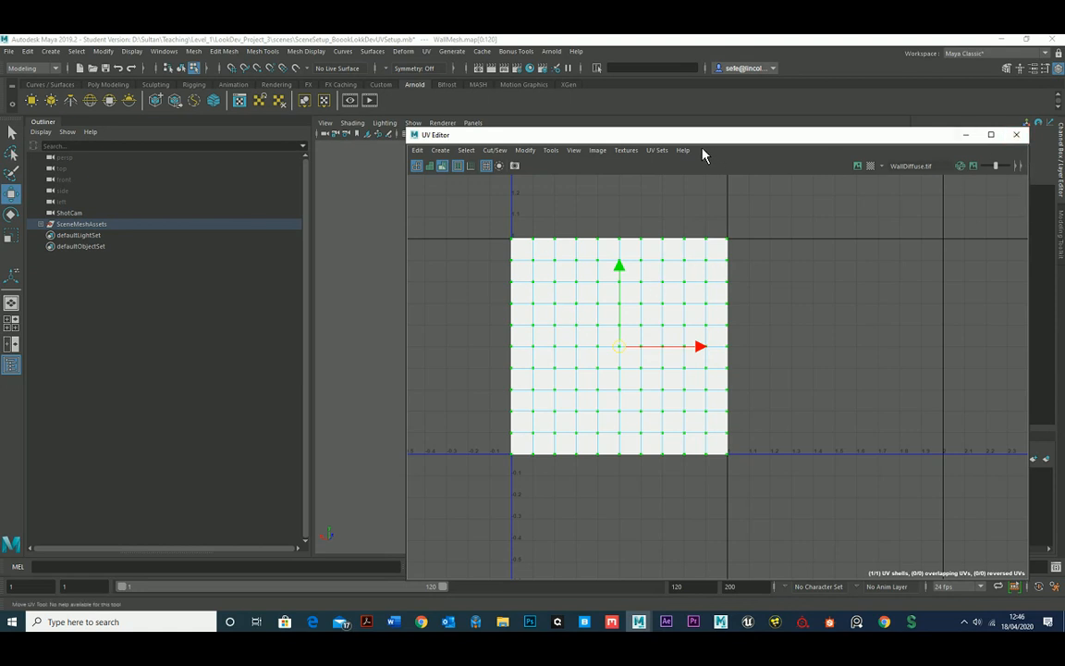
pyautogui.moveTo(629, 130); pyautogui.dragTo(867, 198)
pyautogui.press('f')
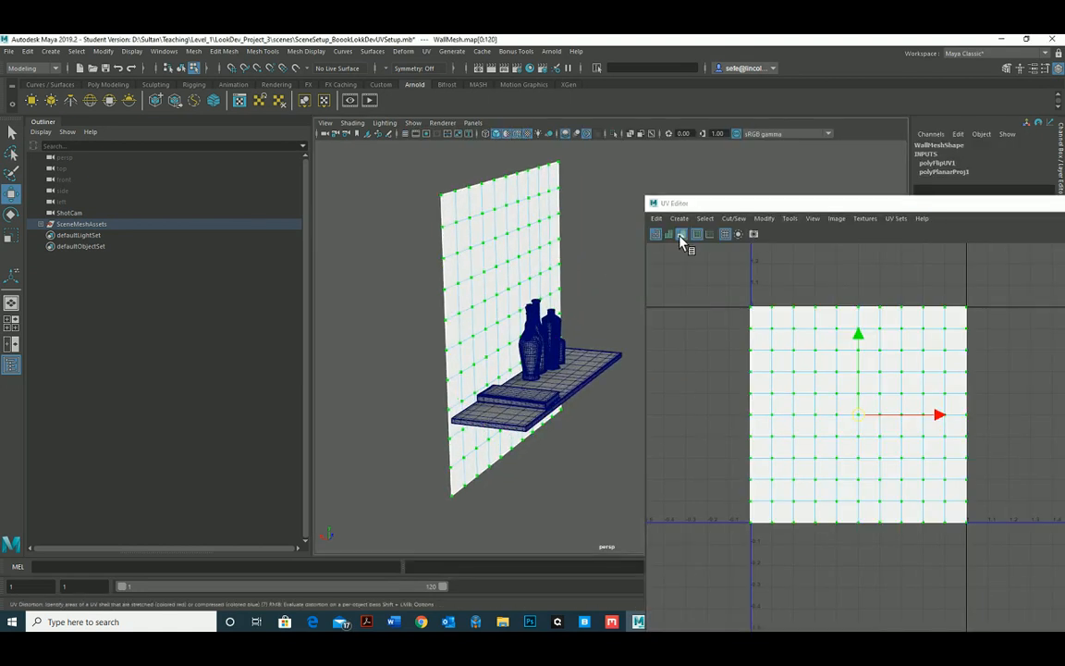
pyautogui.click(683, 238)
# Display the checker map on the wall with textures visible in the viewport and examine its squares and lettering.
pyautogui.moveTo(663, 202); pyautogui.dragTo(566, 183)
pyautogui.keyDown('alt'); pyautogui.moveTo(481, 262); pyautogui.dragTo(426, 262); pyautogui.keyUp('alt')
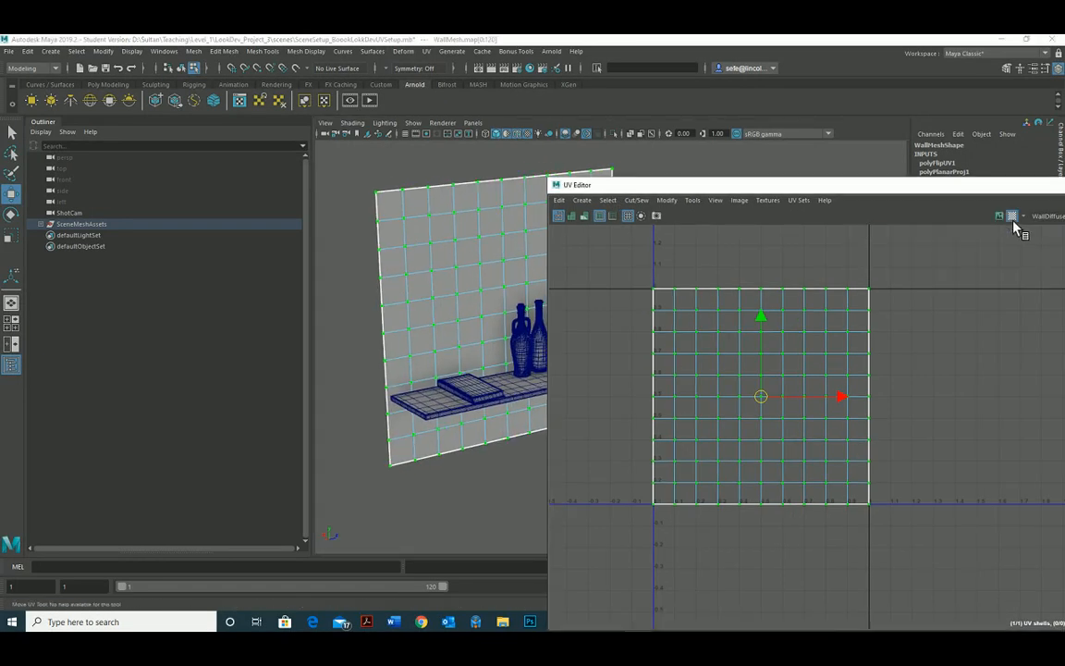
pyautogui.click(507, 134)
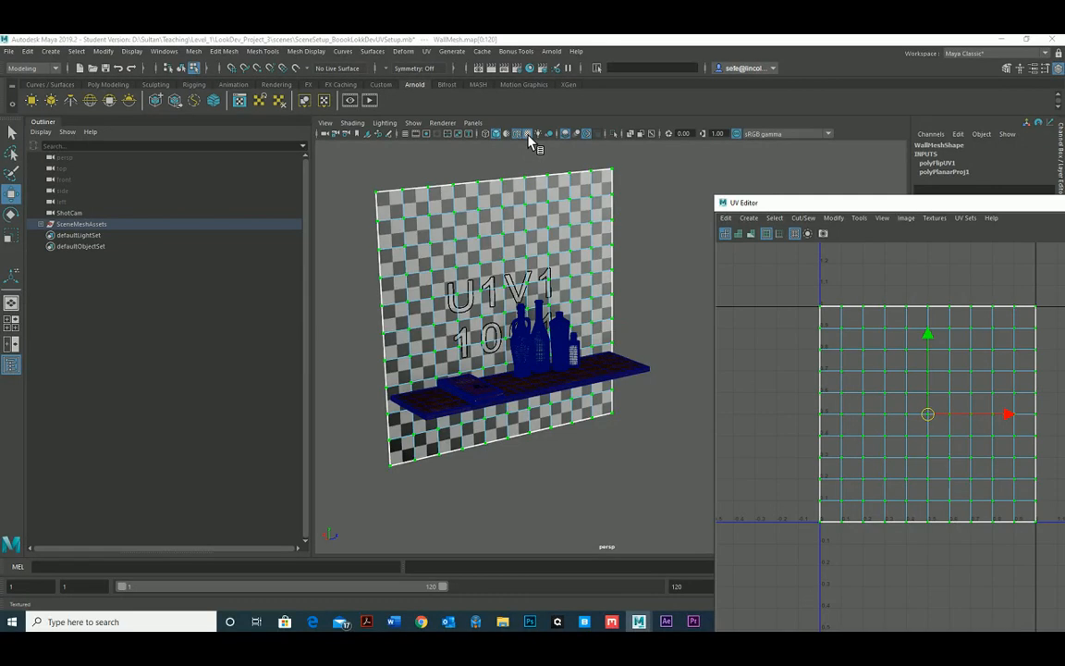
pyautogui.keyDown('alt'); pyautogui.moveTo(491, 217); pyautogui.dragTo(620, 316, button='right'); pyautogui.keyUp('alt')
pyautogui.keyDown('alt'); pyautogui.moveTo(493, 231); pyautogui.dragTo(537, 257, button='middle'); pyautogui.keyUp('alt')
pyautogui.keyDown('alt'); pyautogui.moveTo(537, 257); pyautogui.dragTo(566, 317, button='right'); pyautogui.keyUp('alt')
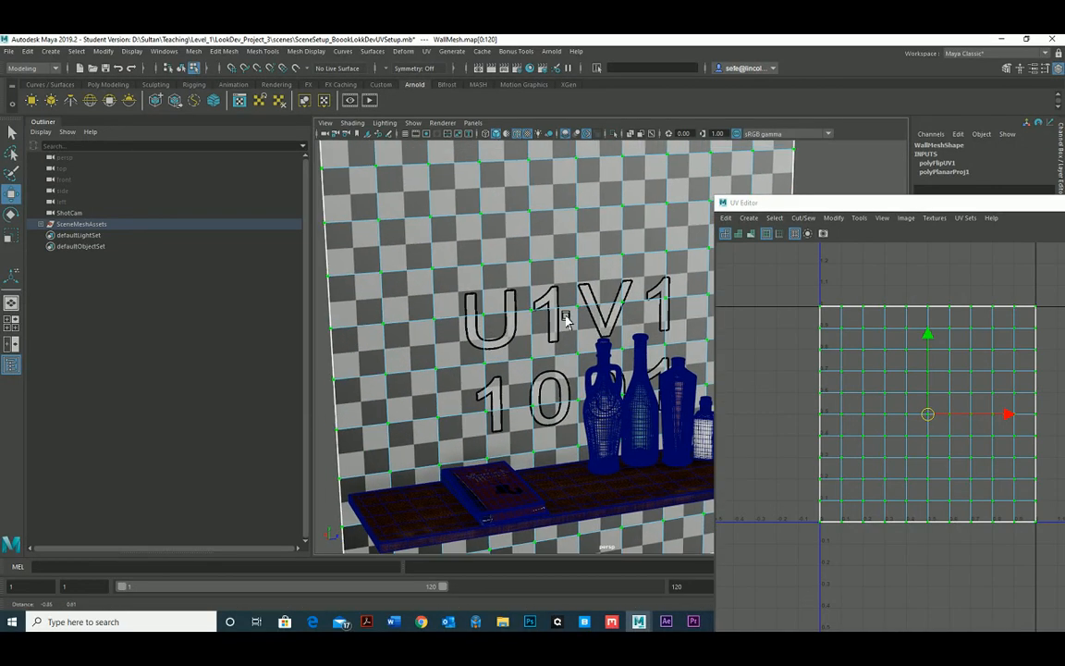
pyautogui.keyDown('alt'); pyautogui.moveTo(566, 317); pyautogui.dragTo(586, 336, button='middle'); pyautogui.keyUp('alt')
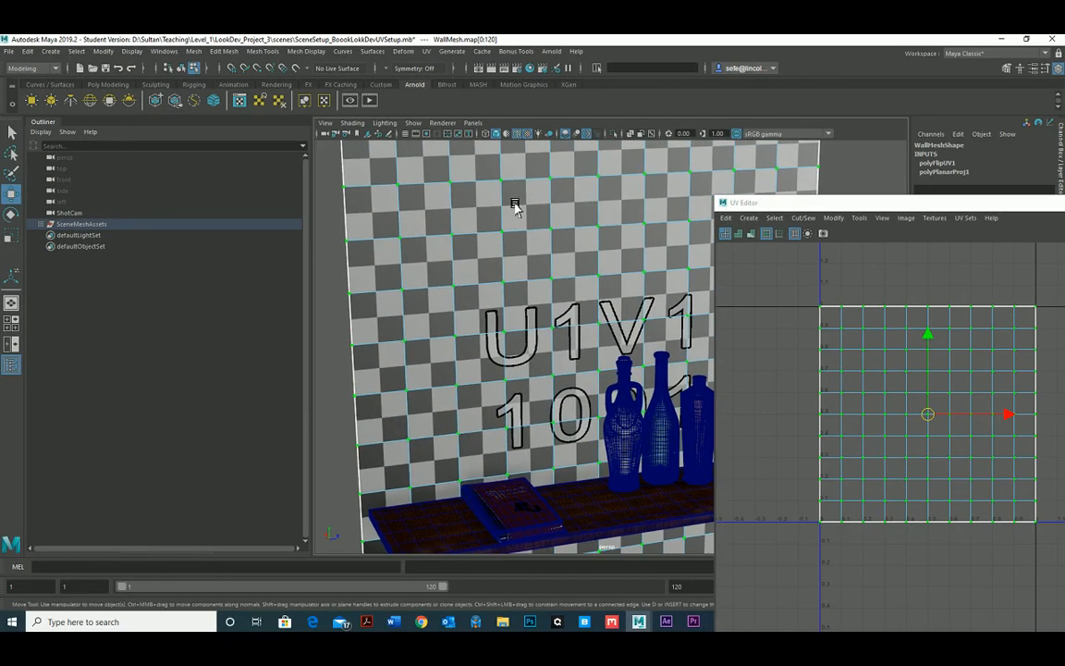
pyautogui.keyDown('alt'); pyautogui.moveTo(533, 229); pyautogui.dragTo(513, 221, button='middle'); pyautogui.keyUp('alt')
# Return the wall to object mode and turn off the checker map display.
pyautogui.rightClick(517, 206)
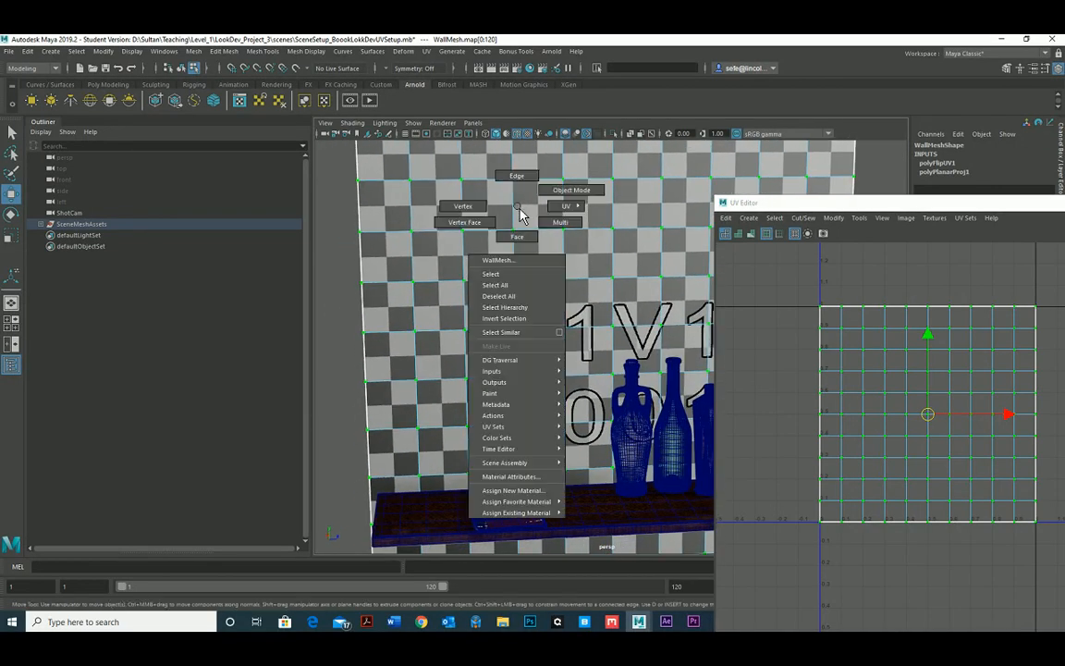
pyautogui.click(539, 198)
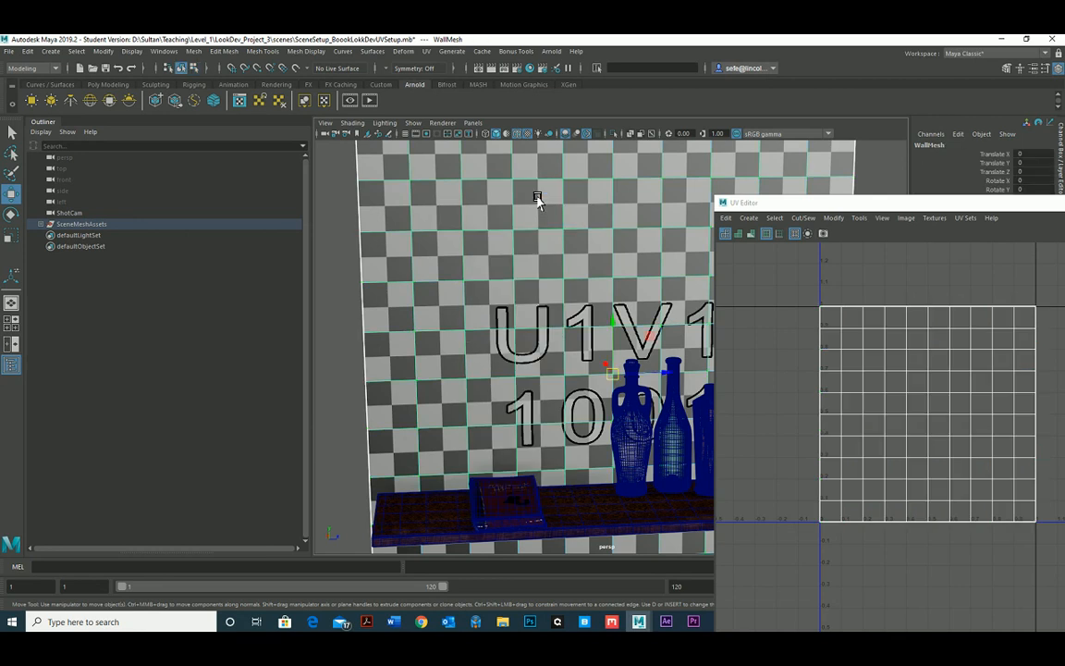
pyautogui.scroll(-1, 606, 259)
pyautogui.moveTo(879, 202); pyautogui.dragTo(1053, 220)
pyautogui.click(933, 185)
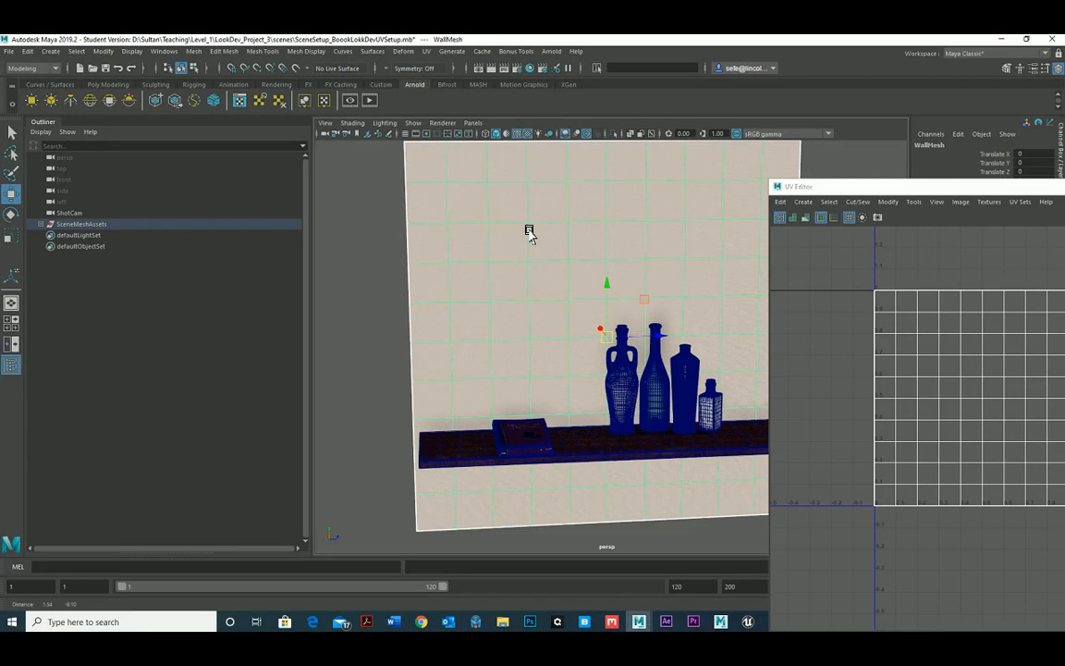
# Select the shelf under the bottles and isolate it in the viewport.
pyautogui.click(588, 445)
pyautogui.keyDown('alt'); pyautogui.moveTo(596, 442); pyautogui.dragTo(567, 441); pyautogui.keyUp('alt')
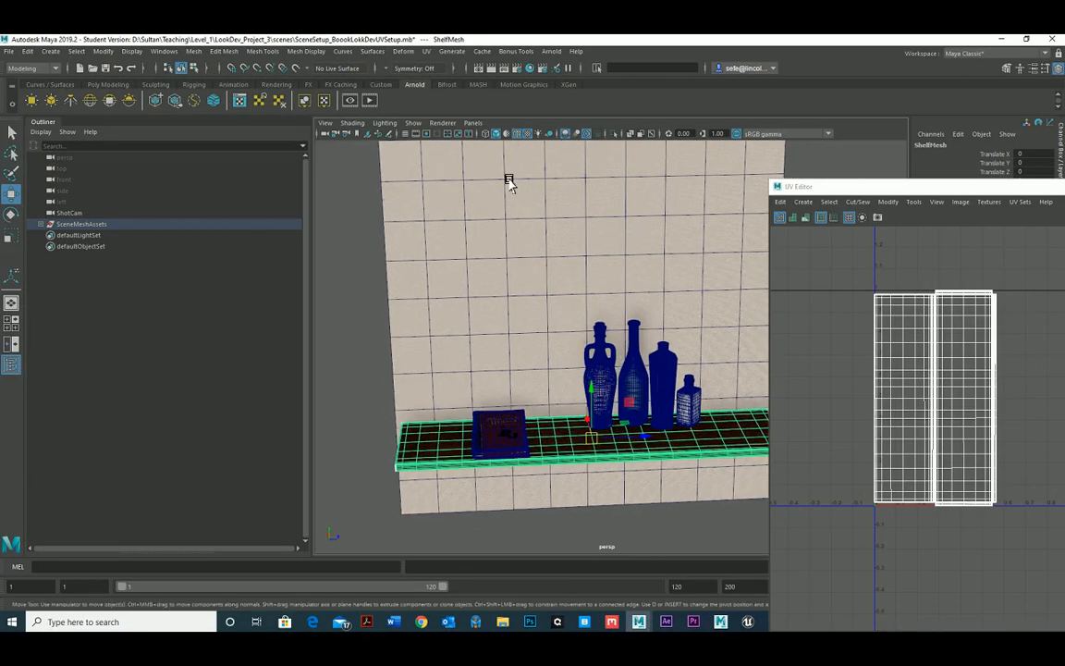
pyautogui.click(614, 134)
pyautogui.scroll(-2, 559, 236)
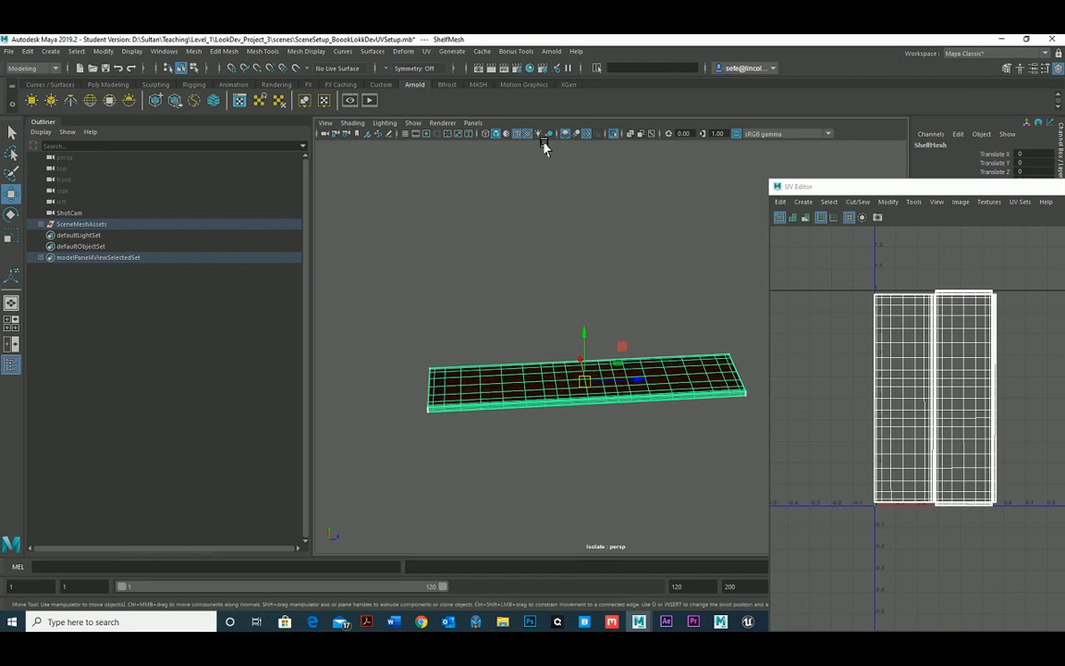
# Apply an Automatic UV projection to the shelf and leave the projection manipulator.
pyautogui.click(427, 52)
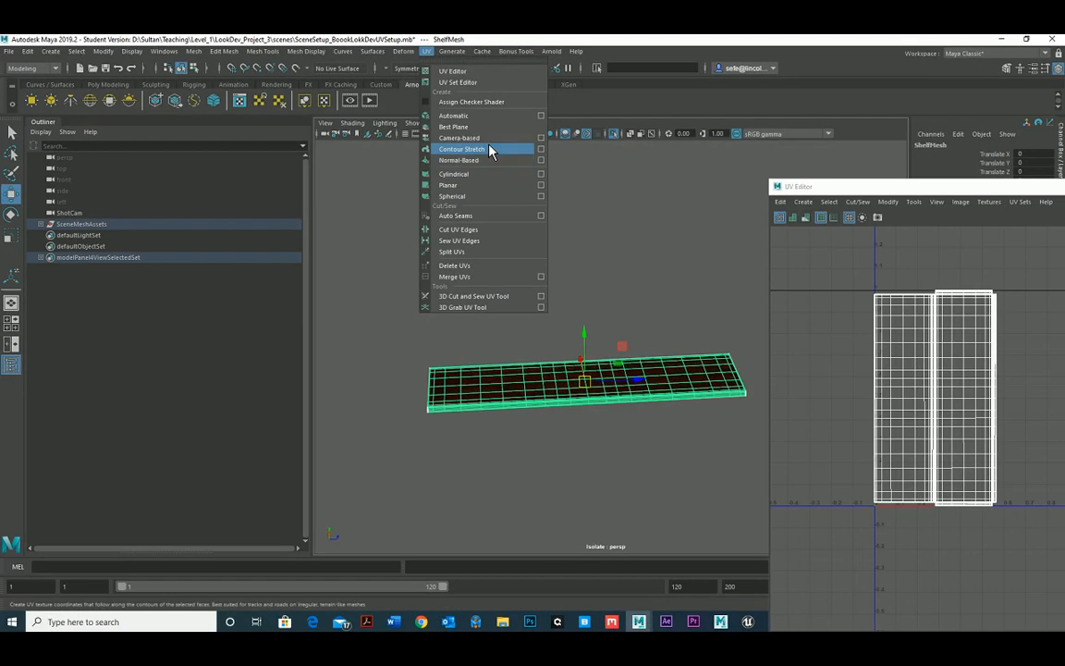
pyautogui.click(487, 115)
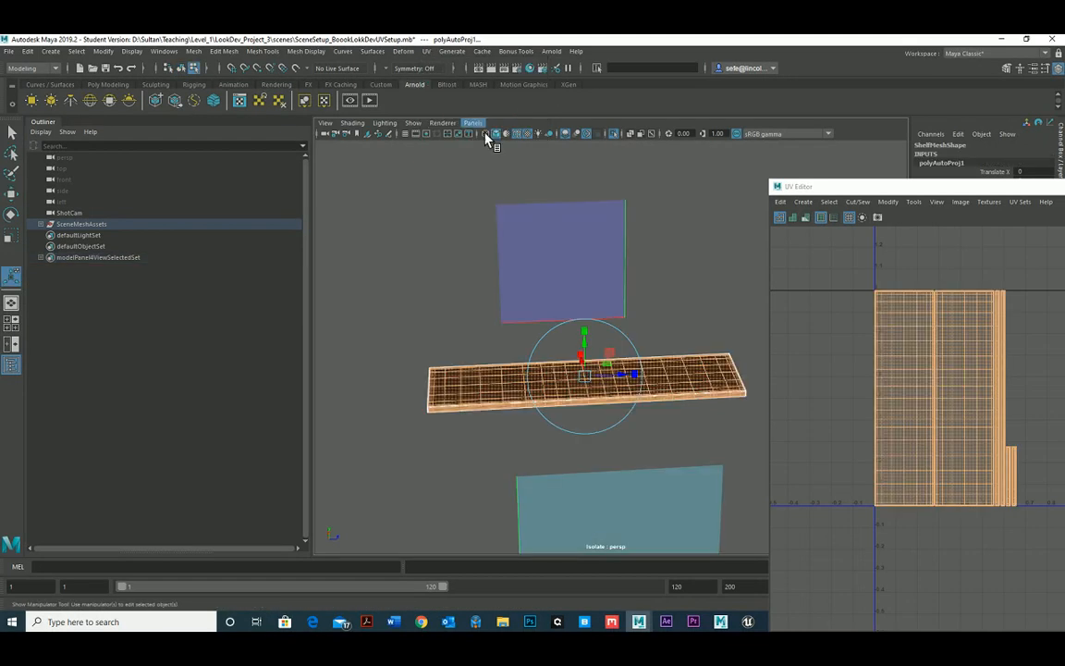
pyautogui.click(457, 250)
pyautogui.moveTo(569, 371); pyautogui.dragTo(629, 294, button='right')
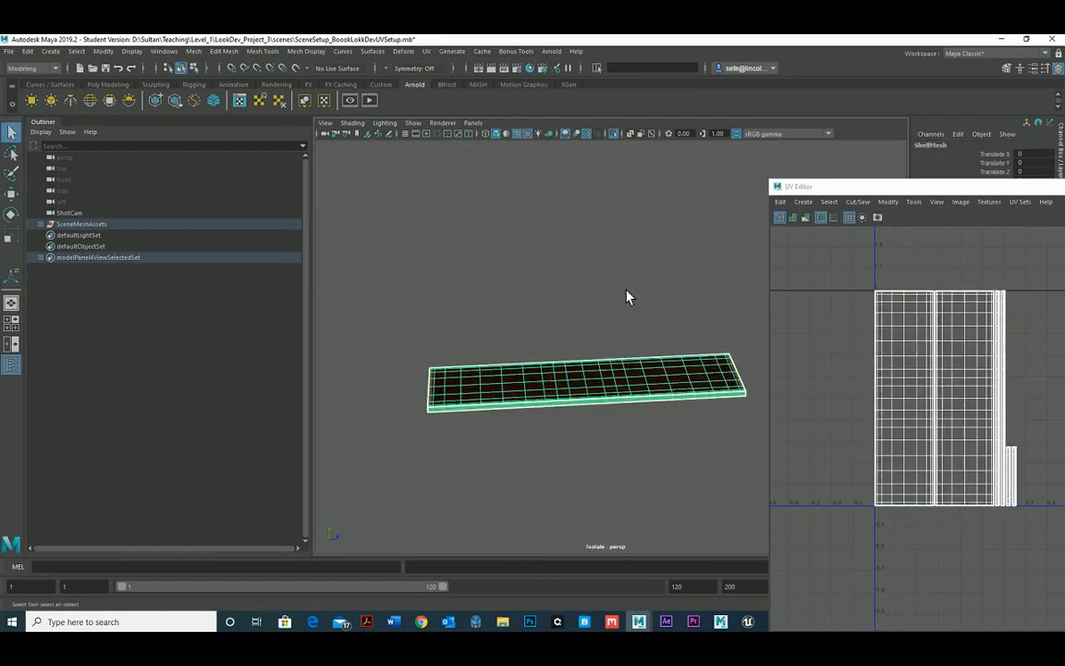
# Display the checker map on the isolated shelf, toggling the viewport's default material on and off again.
pyautogui.click(510, 135)
pyautogui.keyDown('alt'); pyautogui.moveTo(529, 277); pyautogui.dragTo(534, 299); pyautogui.keyUp('alt')
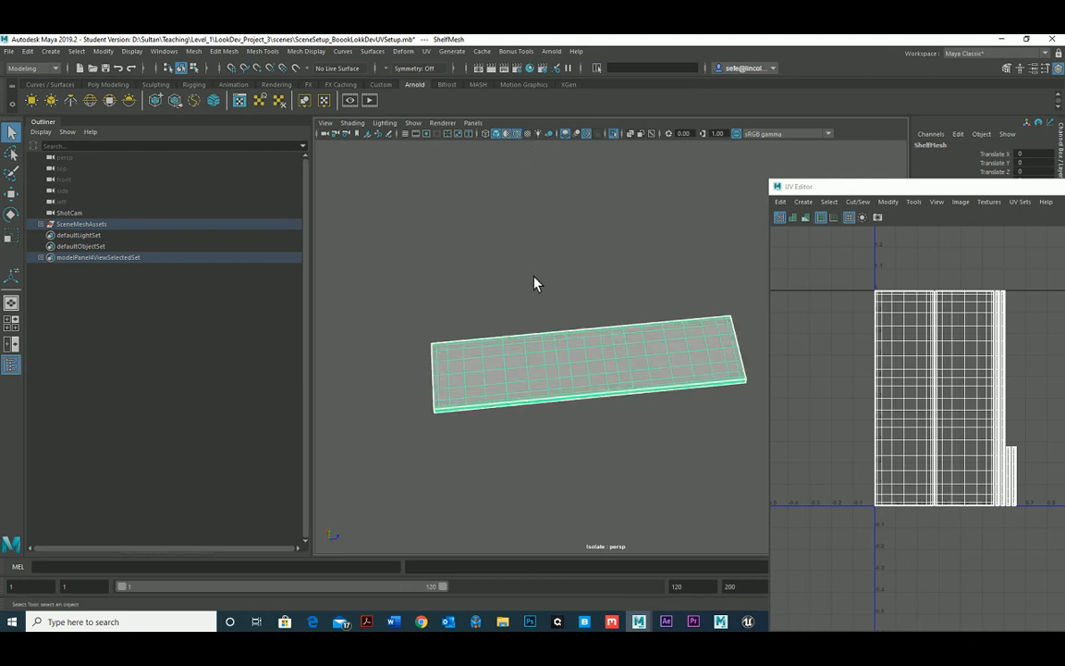
pyautogui.keyDown('alt'); pyautogui.moveTo(534, 283); pyautogui.dragTo(578, 386, button='right'); pyautogui.keyUp('alt')
pyautogui.moveTo(849, 190); pyautogui.dragTo(700, 156)
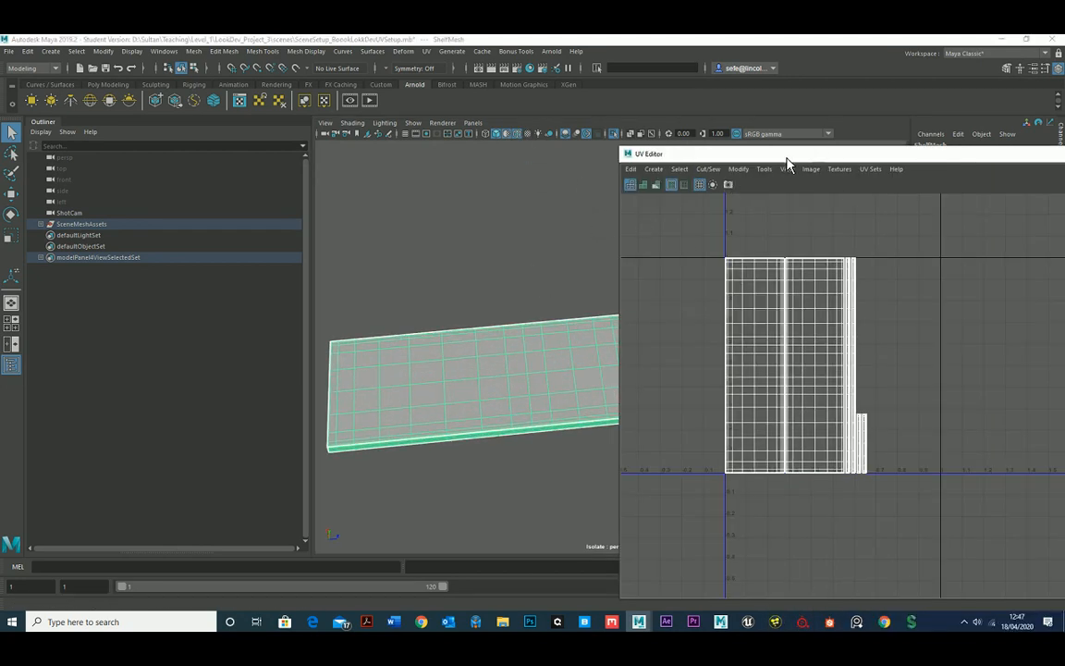
pyautogui.moveTo(786, 157); pyautogui.dragTo(605, 156)
pyautogui.click(908, 184)
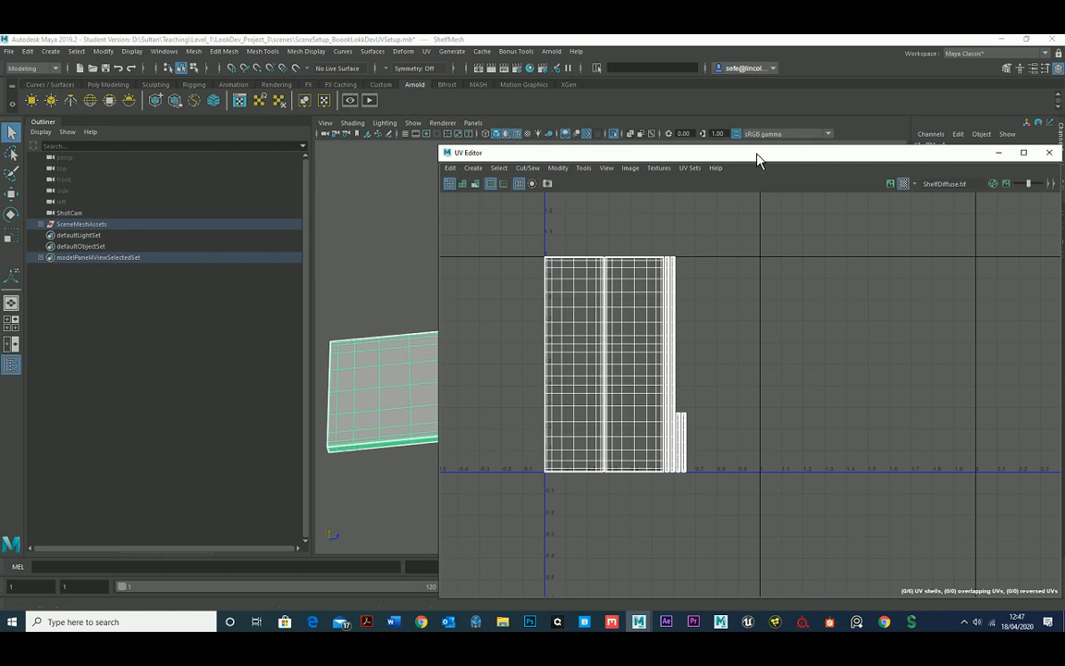
pyautogui.moveTo(756, 153); pyautogui.dragTo(1063, 156)
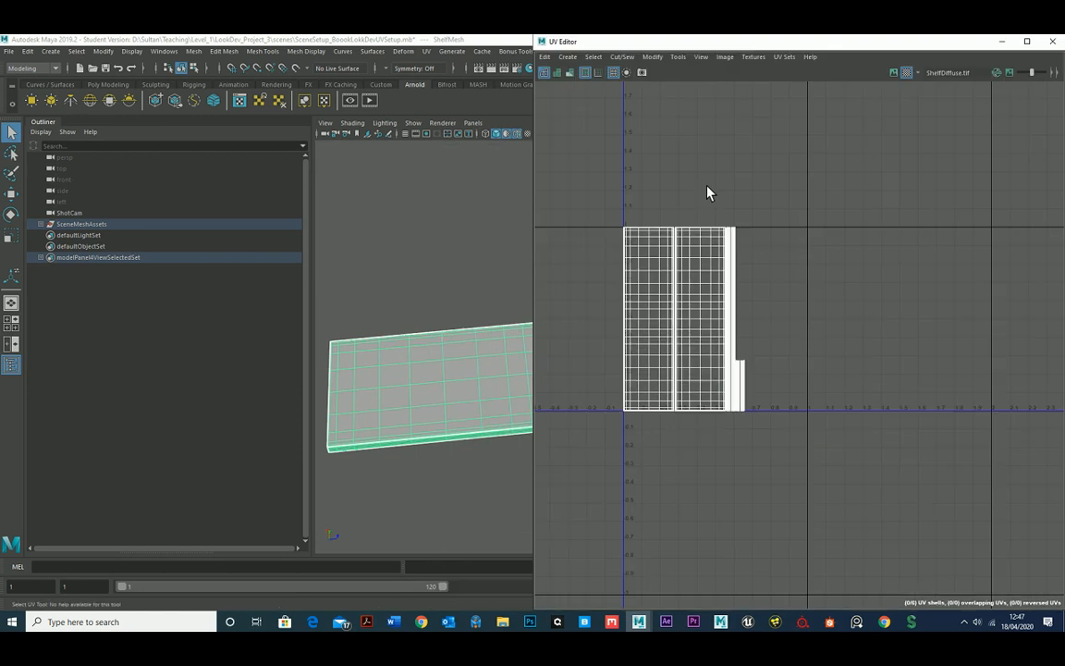
pyautogui.click(507, 133)
pyautogui.keyDown('alt'); pyautogui.moveTo(462, 266); pyautogui.dragTo(520, 112); pyautogui.keyUp('alt')
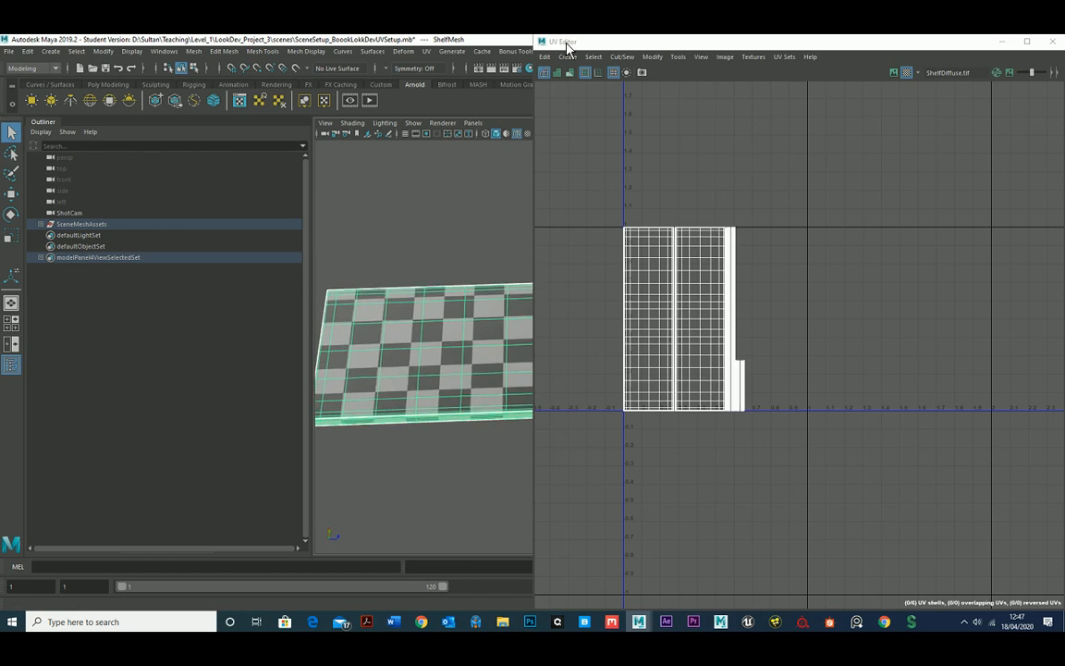
# Examine the checker pattern across the shelf's top and front edge, then turn the checker map off.
pyautogui.moveTo(567, 45); pyautogui.dragTo(758, 44)
pyautogui.keyDown('alt'); pyautogui.moveTo(507, 315); pyautogui.dragTo(526, 348); pyautogui.keyUp('alt')
pyautogui.keyDown('alt'); pyautogui.moveTo(622, 300); pyautogui.dragTo(561, 342, button='right'); pyautogui.keyUp('alt')
pyautogui.keyDown('alt'); pyautogui.moveTo(561, 342); pyautogui.dragTo(517, 305); pyautogui.keyUp('alt')
pyautogui.moveTo(924, 41); pyautogui.dragTo(698, 42)
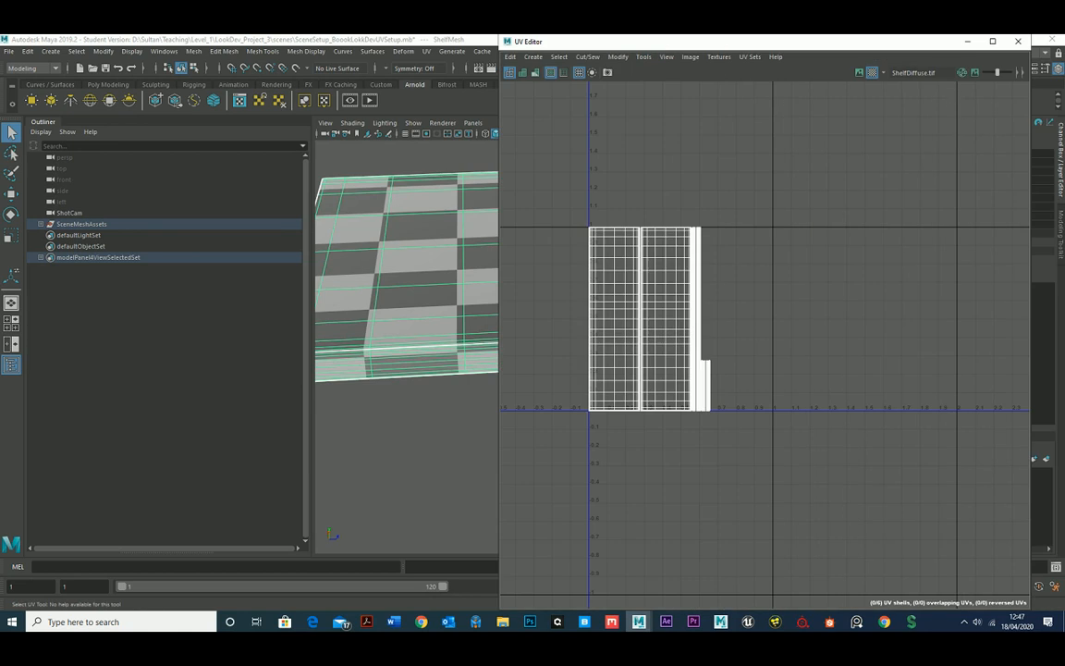
pyautogui.click(872, 73)
pyautogui.moveTo(790, 45); pyautogui.dragTo(855, 69)
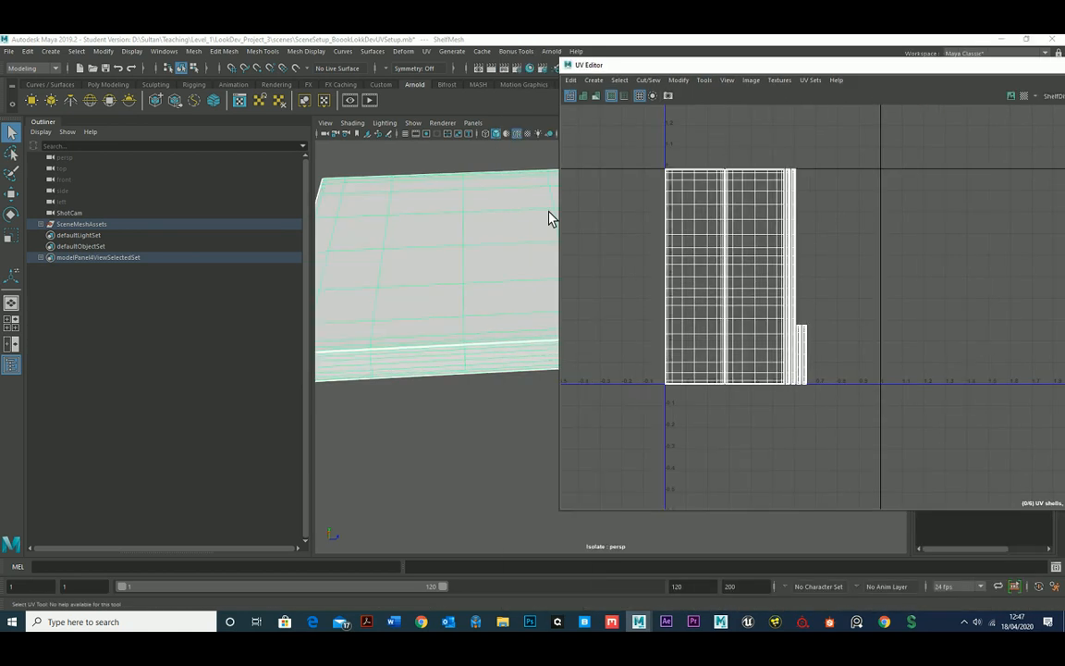
# Examine the shelf's top, front edge and underside to see where its faces meet.
pyautogui.keyDown('alt'); pyautogui.moveTo(461, 353); pyautogui.dragTo(475, 334, button='middle'); pyautogui.keyUp('alt')
pyautogui.keyDown('alt'); pyautogui.moveTo(476, 333); pyautogui.dragTo(462, 324); pyautogui.keyUp('alt')
pyautogui.keyDown('alt'); pyautogui.moveTo(461, 324); pyautogui.dragTo(476, 313, button='middle'); pyautogui.keyUp('alt')
pyautogui.keyDown('alt'); pyautogui.moveTo(476, 313); pyautogui.dragTo(498, 343); pyautogui.keyUp('alt')
pyautogui.keyDown('alt'); pyautogui.moveTo(407, 301); pyautogui.dragTo(440, 320, button='right'); pyautogui.keyUp('alt')
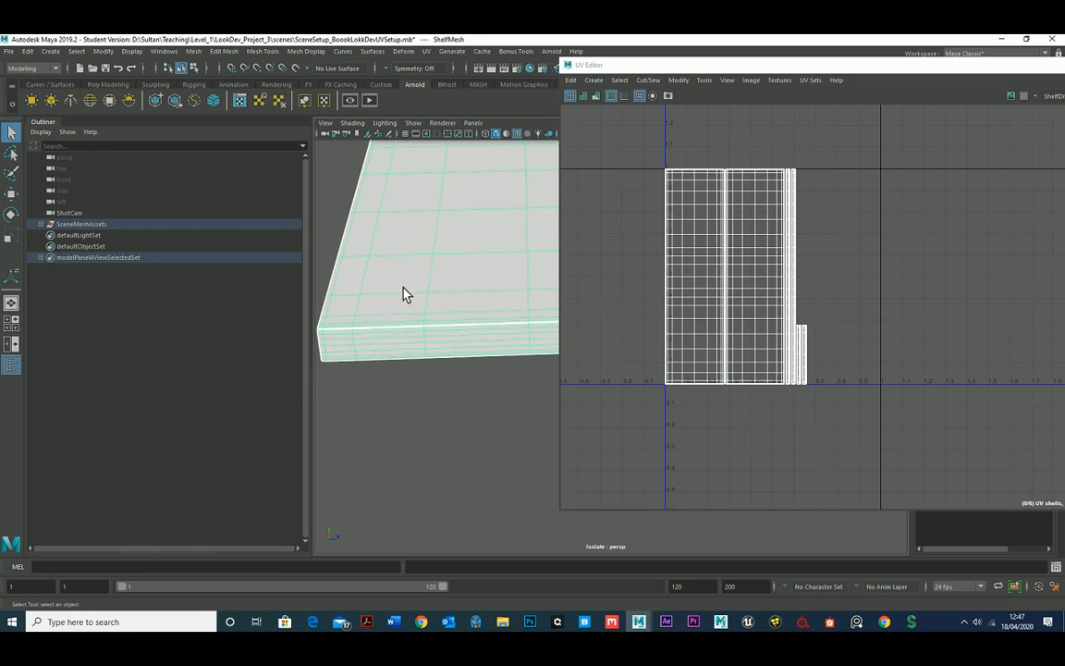
pyautogui.keyDown('alt'); pyautogui.moveTo(416, 309); pyautogui.dragTo(428, 287); pyautogui.keyUp('alt')
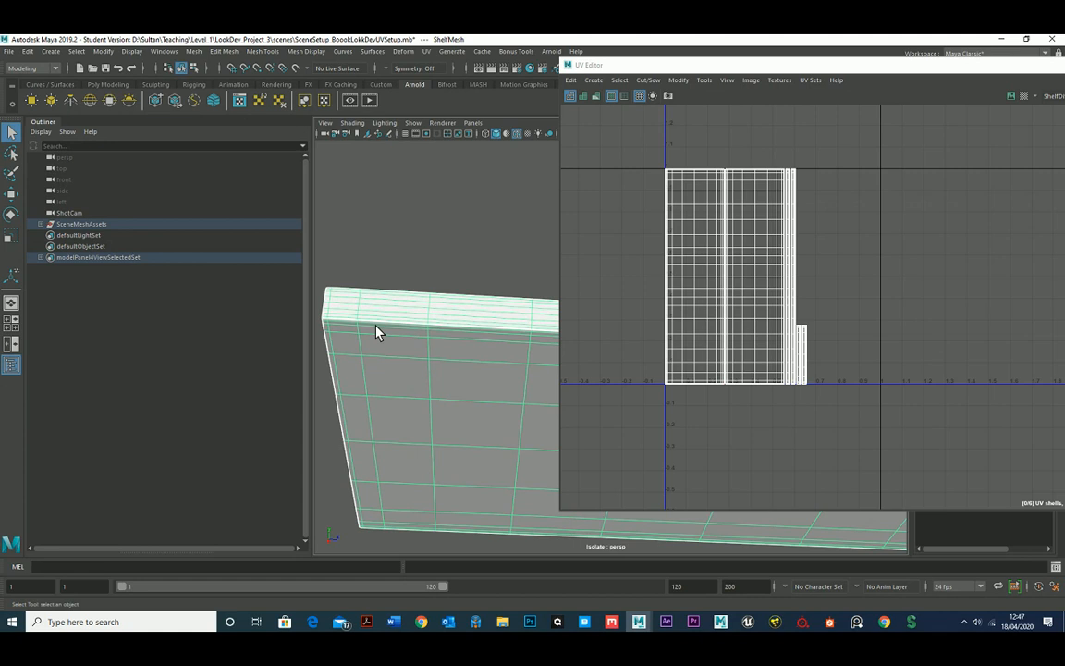
pyautogui.keyDown('alt'); pyautogui.moveTo(426, 333); pyautogui.dragTo(428, 380); pyautogui.keyUp('alt')
pyautogui.keyDown('alt'); pyautogui.moveTo(430, 358); pyautogui.dragTo(430, 365, button='middle'); pyautogui.keyUp('alt')
pyautogui.keyDown('alt'); pyautogui.moveTo(430, 365); pyautogui.dragTo(412, 343, button='right'); pyautogui.keyUp('alt')
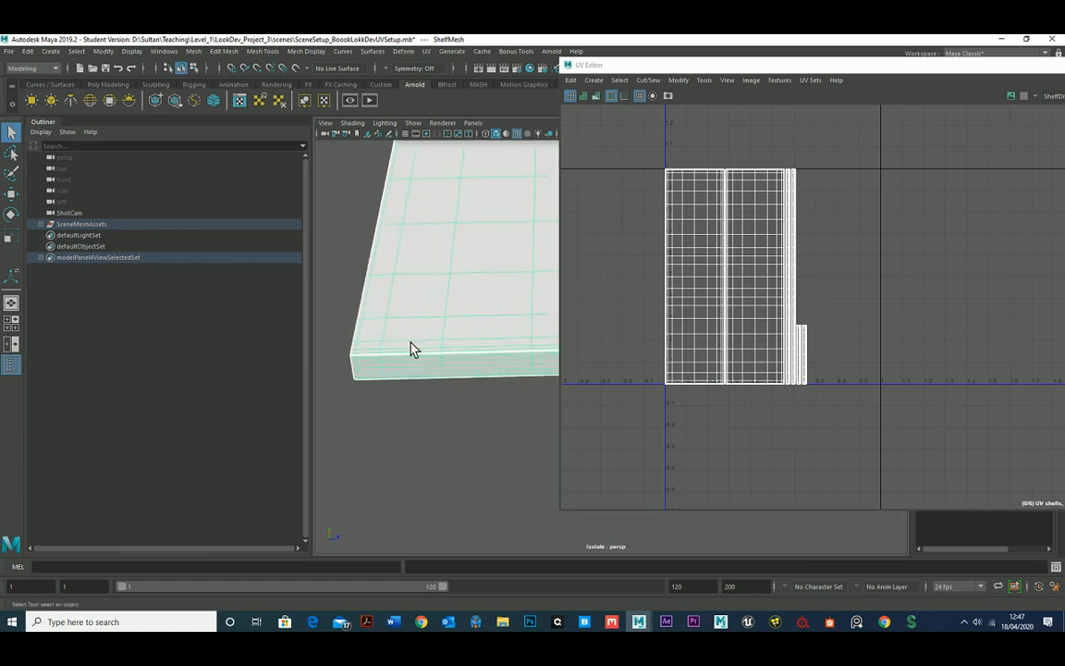
# Move the UV shell of the shelf's top face in negative U, clear of the 0–1 tile and the other shells.
pyautogui.moveTo(689, 219); pyautogui.dragTo(695, 217, button='right')
pyautogui.click(695, 217)
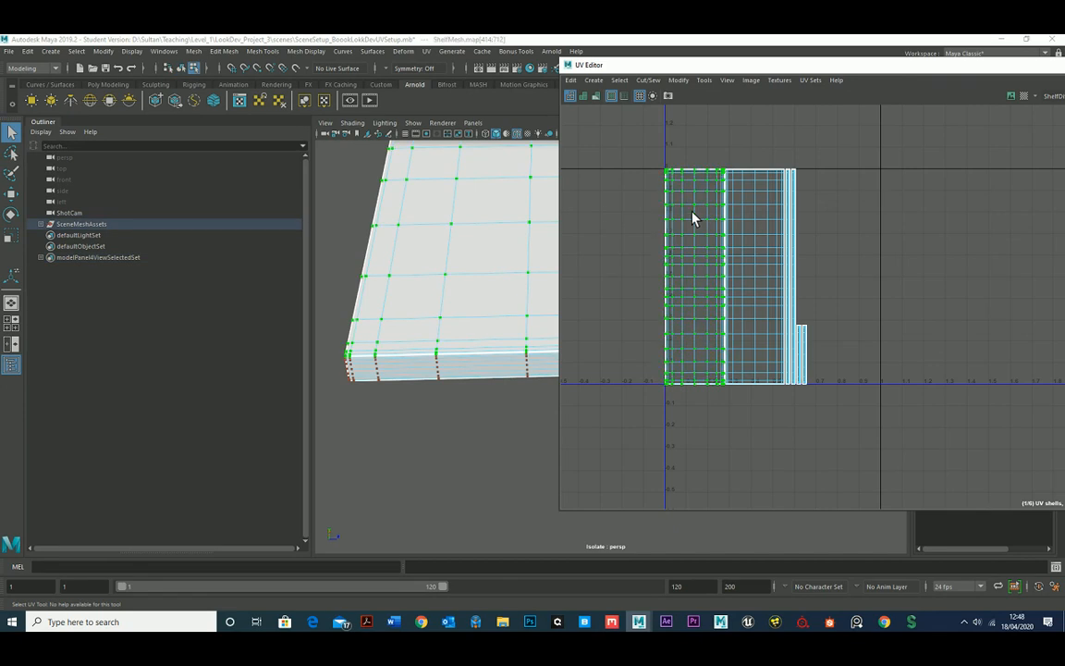
pyautogui.press('w')
pyautogui.scroll(-2, 705, 270)
pyautogui.keyDown('alt'); pyautogui.moveTo(692, 250); pyautogui.dragTo(724, 243, button='middle'); pyautogui.keyUp('alt')
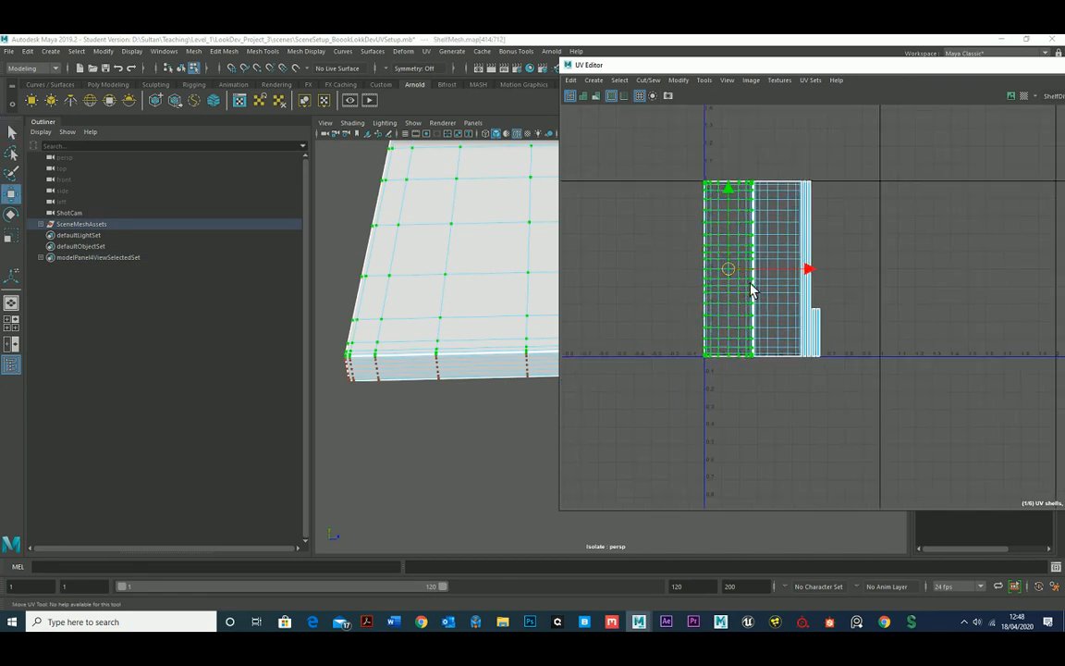
pyautogui.moveTo(773, 275); pyautogui.dragTo(698, 233)
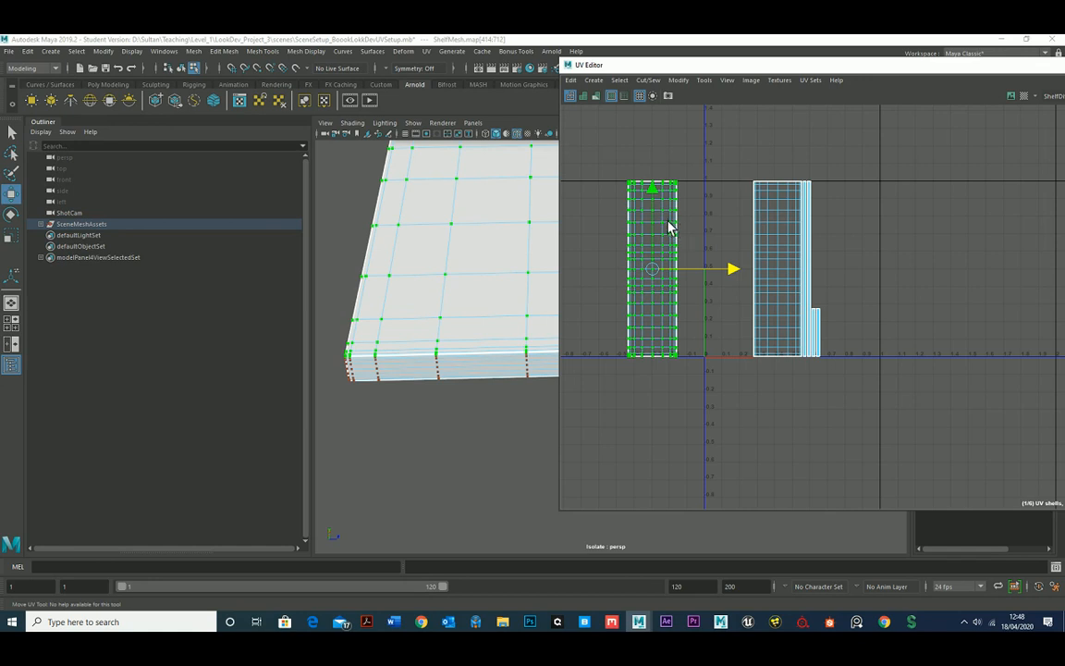
# Switch the UV Editor to edge selection and select the border edges of the shelf's top-face UV shell.
pyautogui.rightClick(670, 227)
pyautogui.scroll(3, 688, 227)
pyautogui.click(705, 220)
pyautogui.scroll(3, 692, 231)
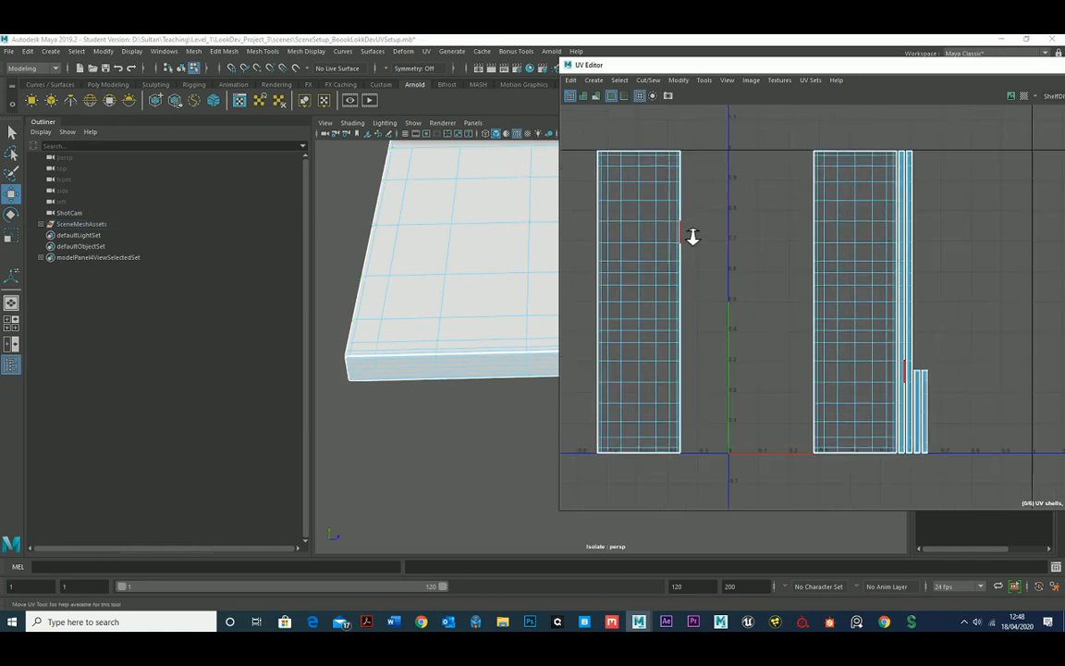
pyautogui.click(687, 180)
pyautogui.press('f')
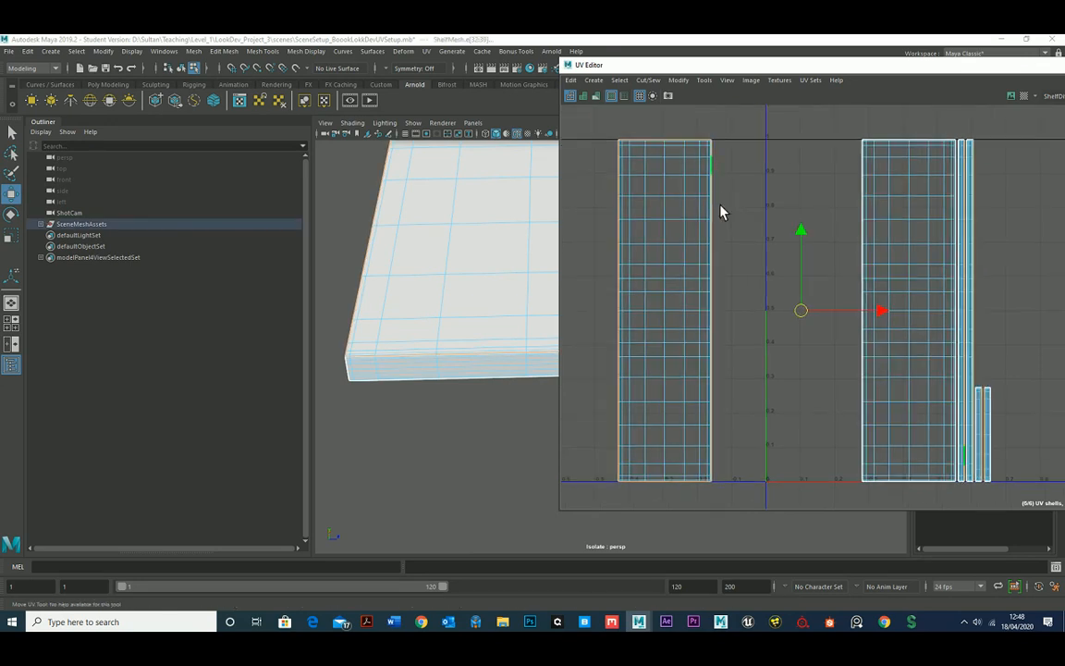
# Examine where the selected border edges run along the shelf's front corner, with smooth mesh preview off.
pyautogui.scroll(2, 735, 236)
pyautogui.scroll(5, 489, 346)
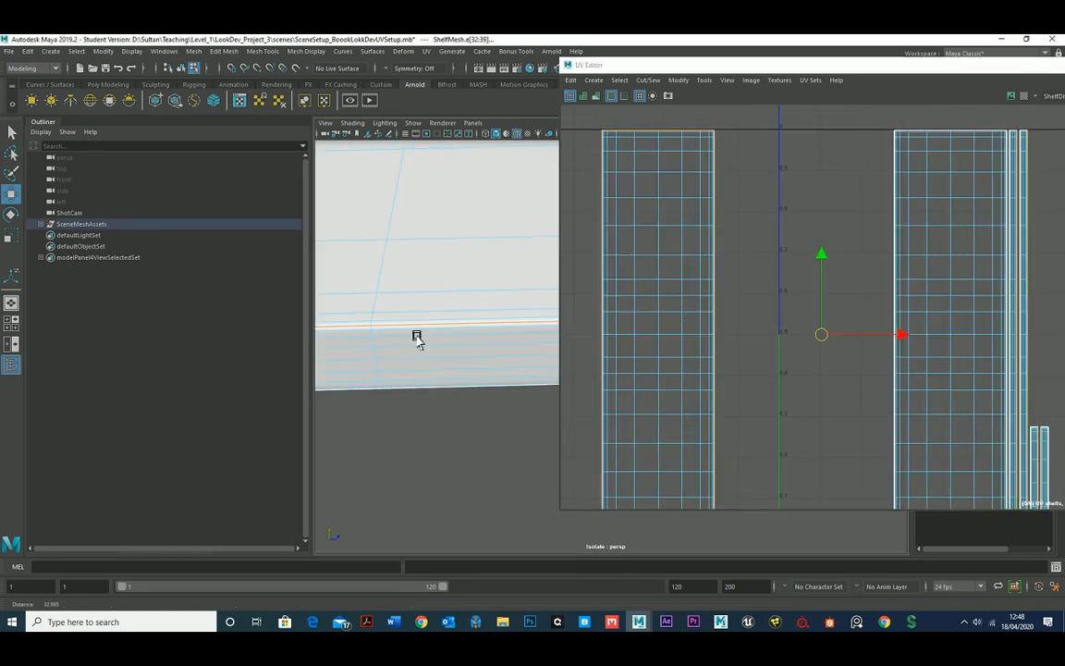
pyautogui.scroll(-3, 416, 339)
pyautogui.keyDown('alt'); pyautogui.moveTo(571, 309); pyautogui.dragTo(483, 313); pyautogui.keyUp('alt')
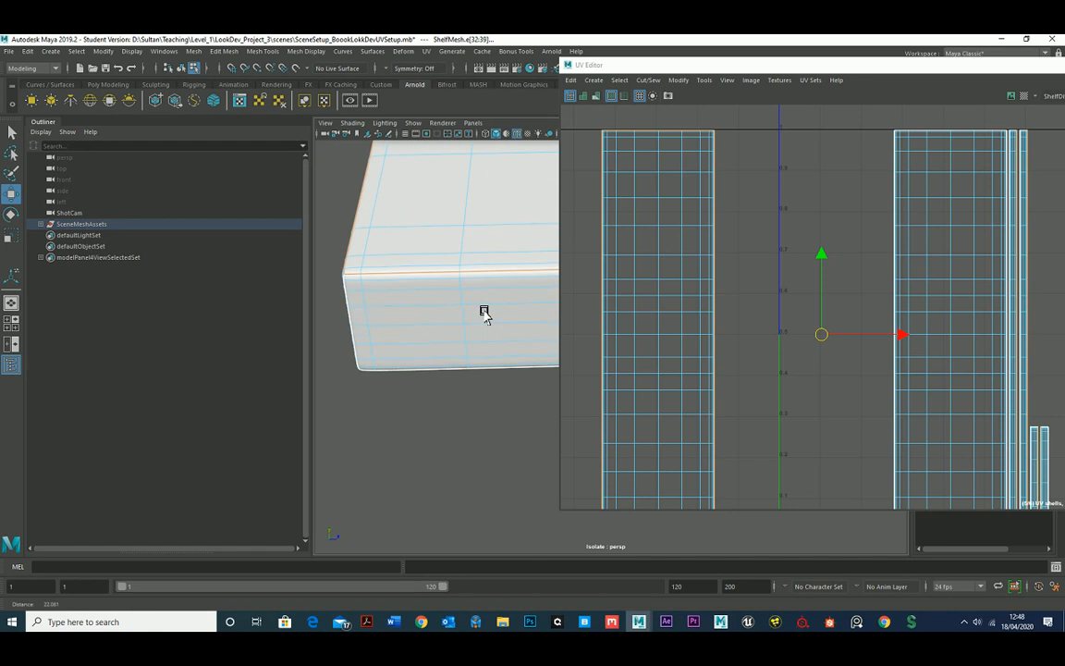
pyautogui.press('1')
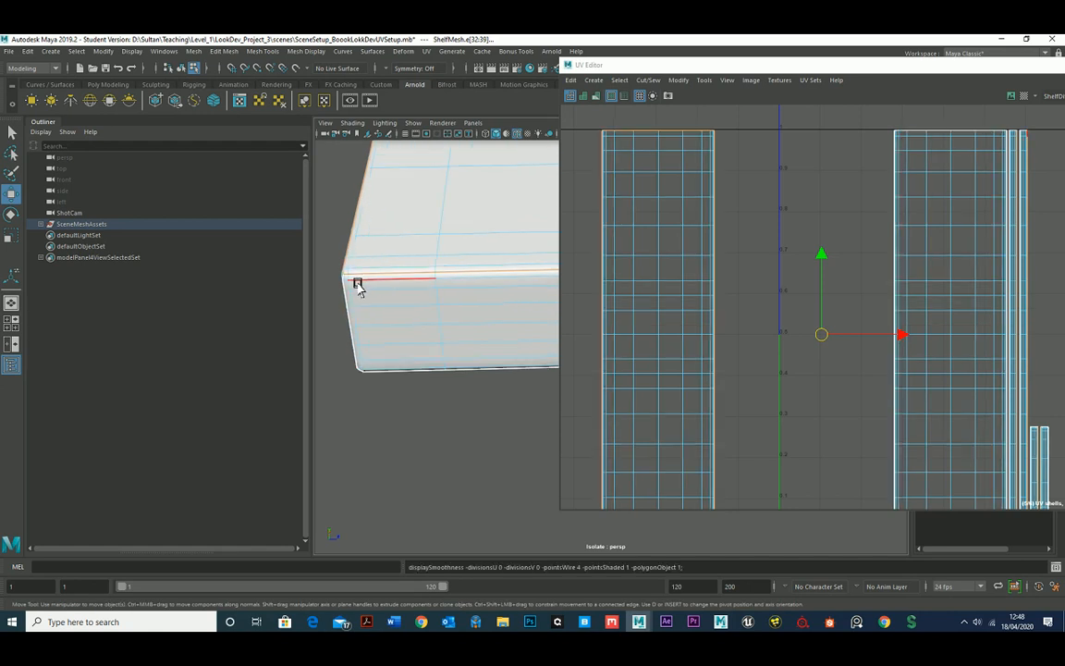
pyautogui.keyDown('alt'); pyautogui.moveTo(392, 294); pyautogui.dragTo(423, 278); pyautogui.keyUp('alt')
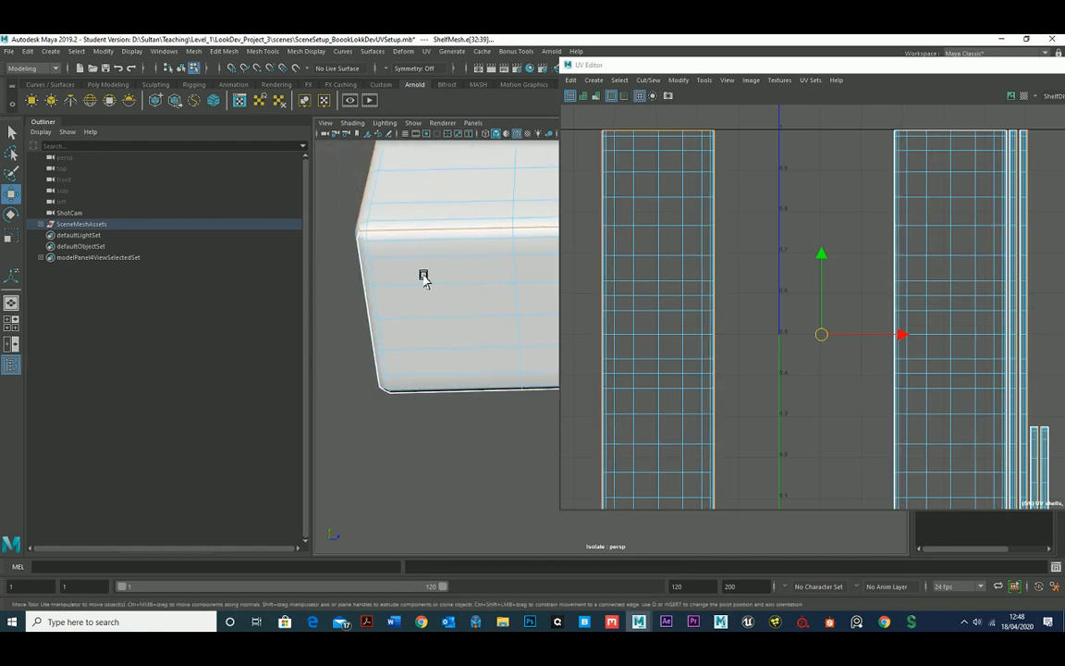
# Select the edges along the shelf's upper front edge and trace their matching borders on the top-face and front-strip UV shells.
pyautogui.click(394, 231)
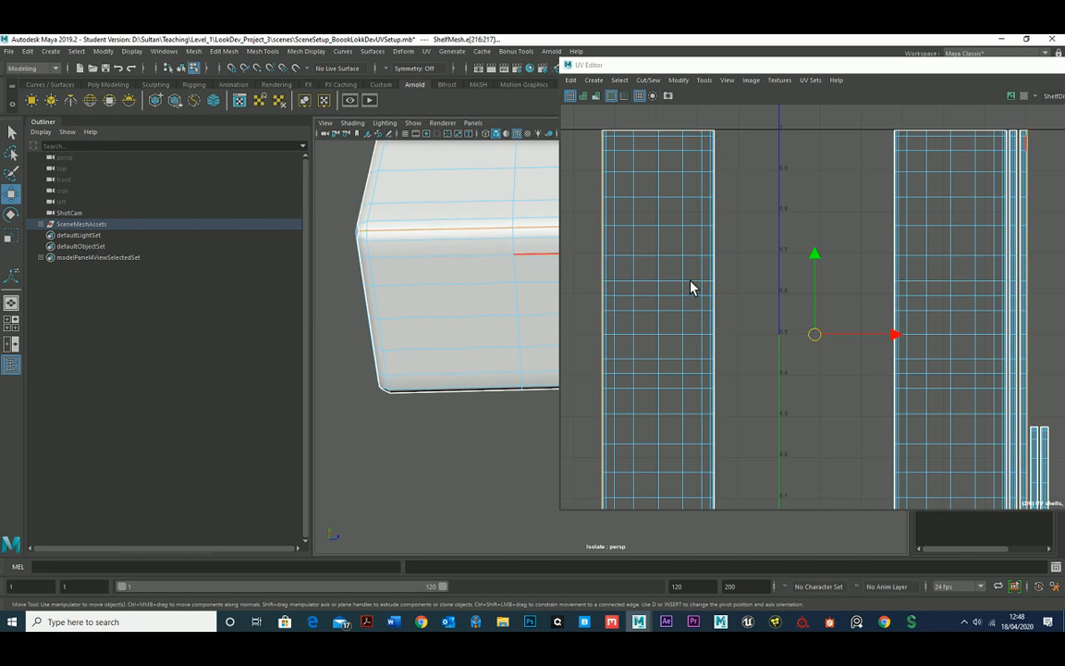
pyautogui.scroll(-5, 693, 345)
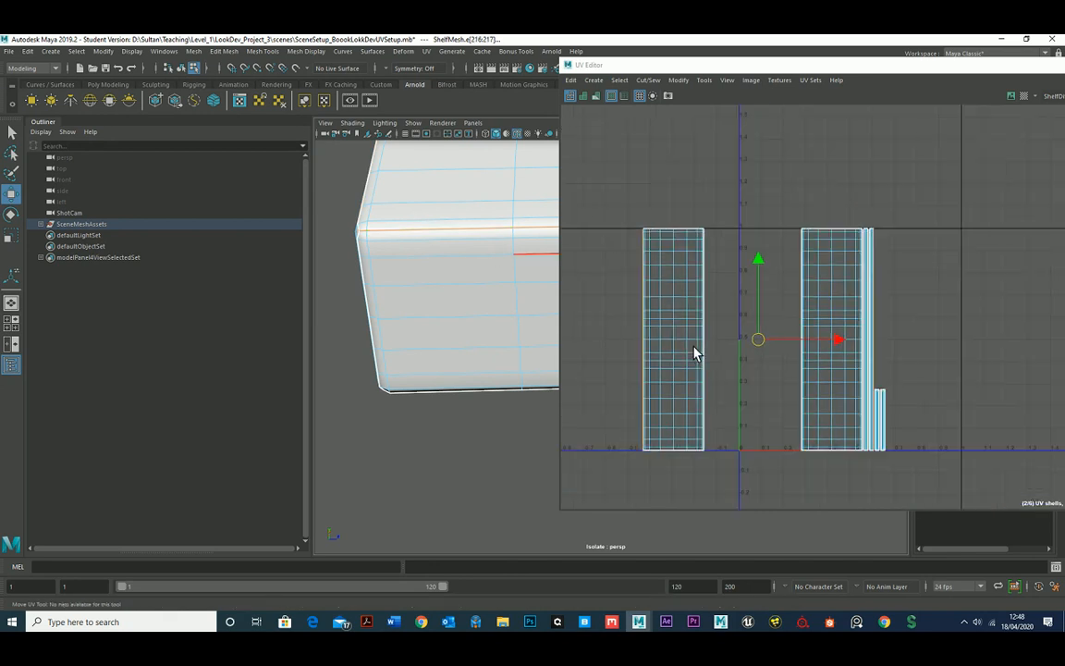
pyautogui.keyDown('alt'); pyautogui.moveTo(666, 326); pyautogui.dragTo(718, 290, button='middle'); pyautogui.keyUp('alt')
pyautogui.keyDown('alt'); pyautogui.moveTo(717, 291); pyautogui.dragTo(718, 334, button='right'); pyautogui.keyUp('alt')
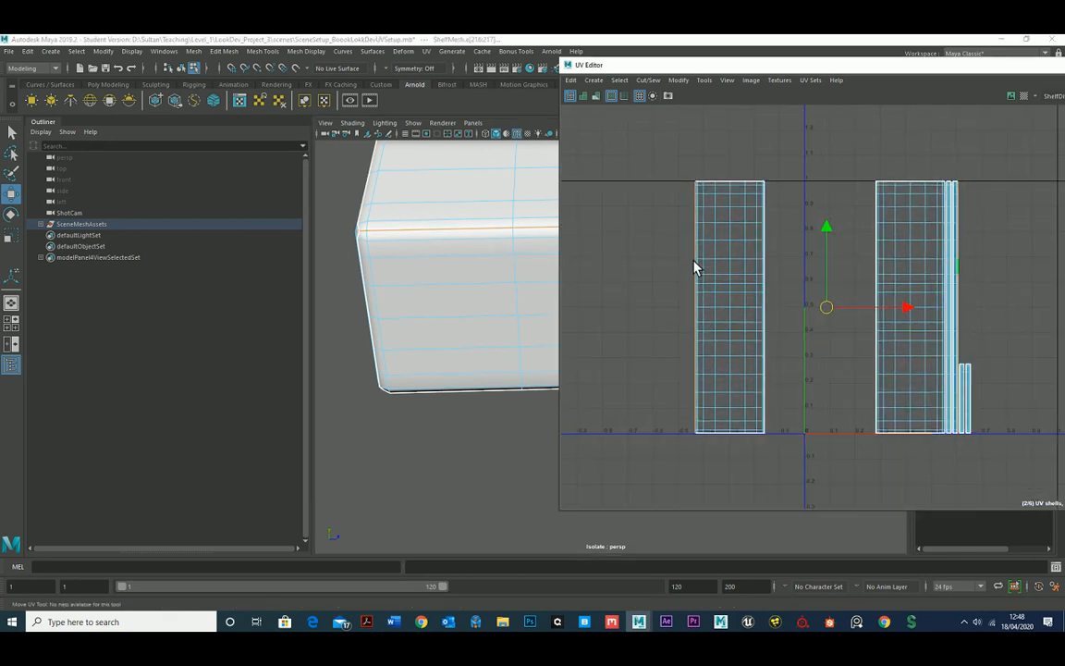
pyautogui.scroll(2, 695, 268)
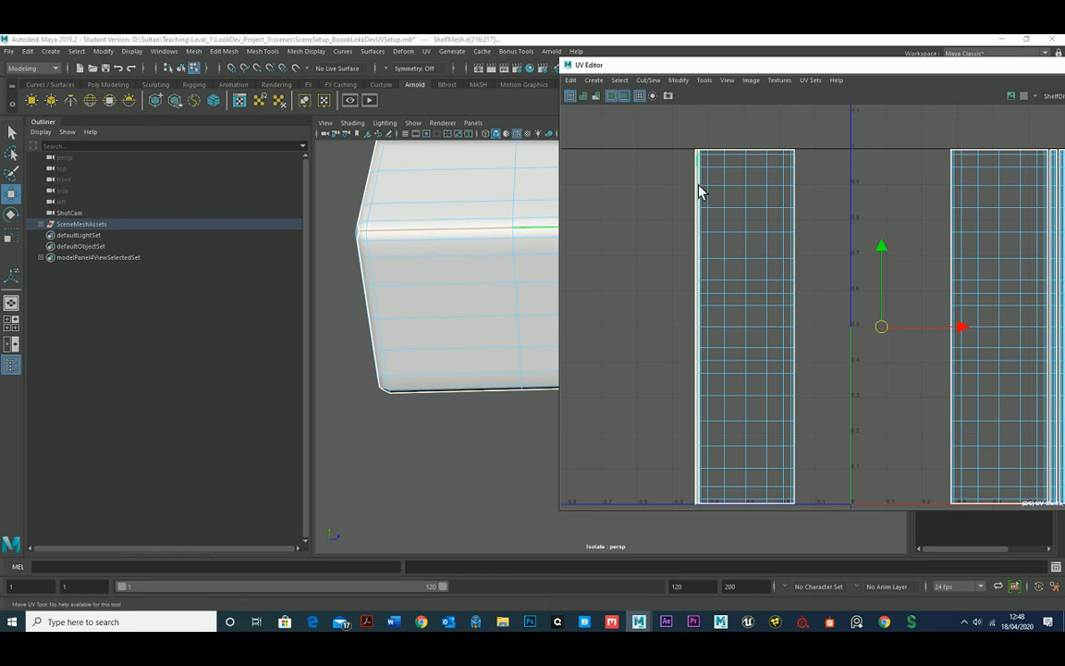
pyautogui.click(626, 98)
pyautogui.keyDown('alt'); pyautogui.moveTo(866, 291); pyautogui.dragTo(810, 312, button='right'); pyautogui.keyUp('alt')
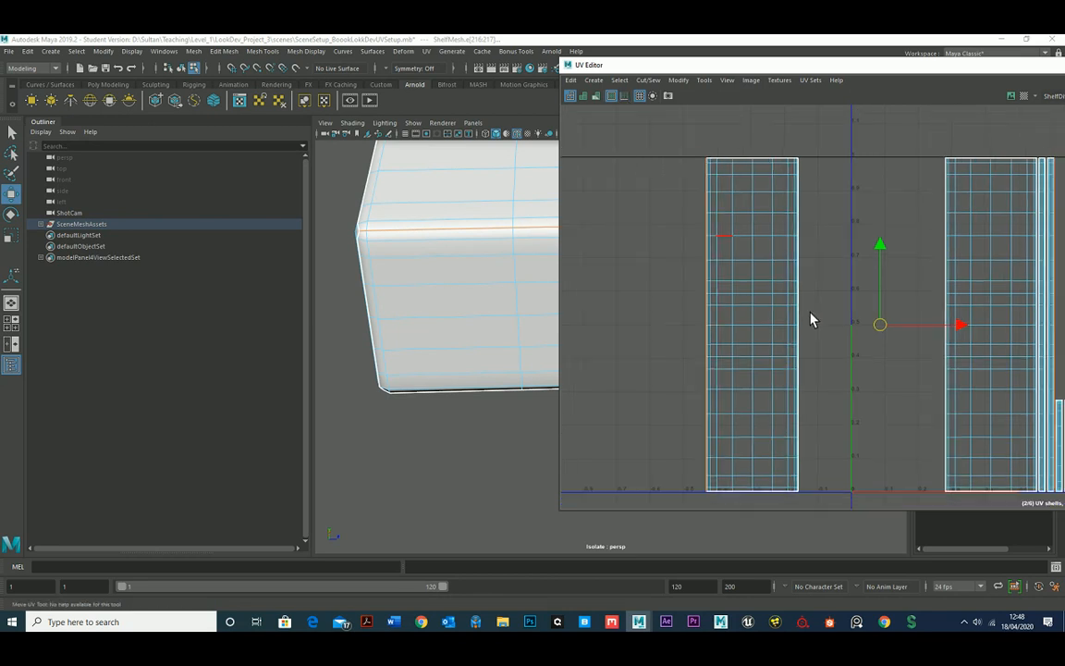
pyautogui.keyDown('alt'); pyautogui.moveTo(810, 320); pyautogui.dragTo(719, 290, button='middle'); pyautogui.keyUp('alt')
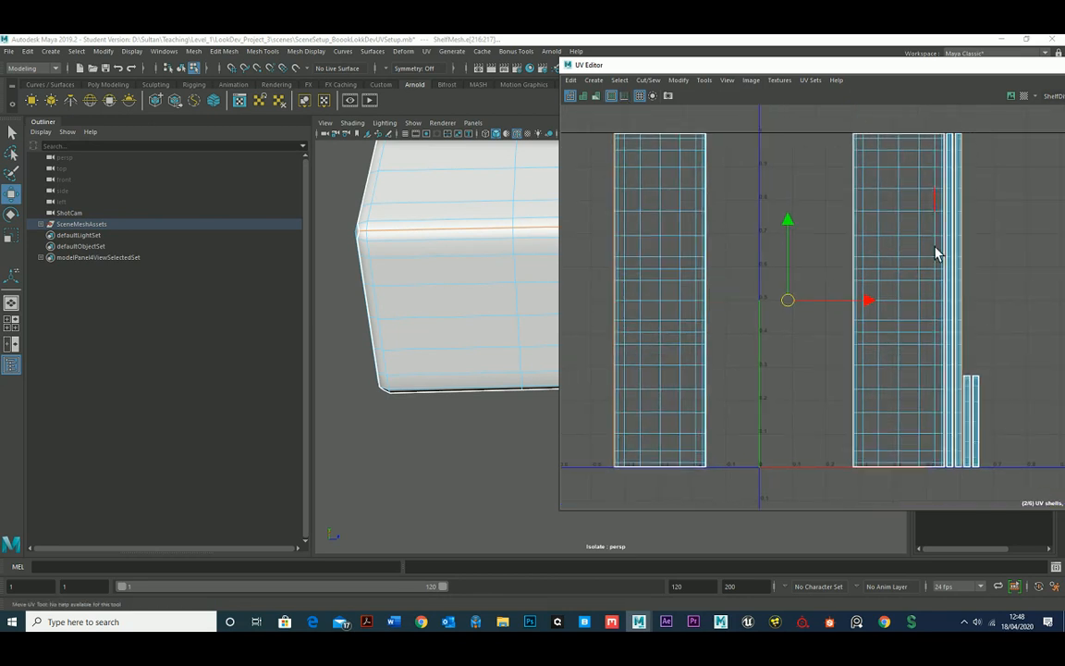
pyautogui.keyDown('alt'); pyautogui.moveTo(976, 223); pyautogui.dragTo(1017, 330, button='right'); pyautogui.keyUp('alt')
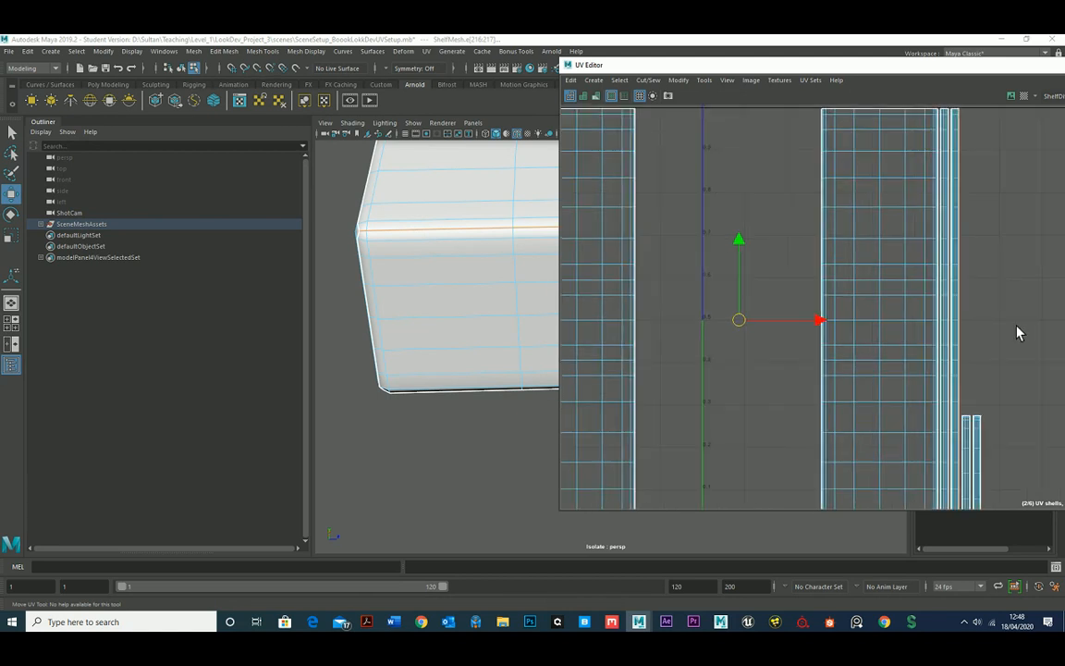
pyautogui.keyDown('alt'); pyautogui.moveTo(941, 229); pyautogui.dragTo(862, 225, button='middle'); pyautogui.keyUp('alt')
pyautogui.keyDown('alt'); pyautogui.moveTo(862, 222); pyautogui.dragTo(937, 287, button='right'); pyautogui.keyUp('alt')
pyautogui.keyDown('alt'); pyautogui.moveTo(939, 287); pyautogui.dragTo(889, 245, button='middle'); pyautogui.keyUp('alt')
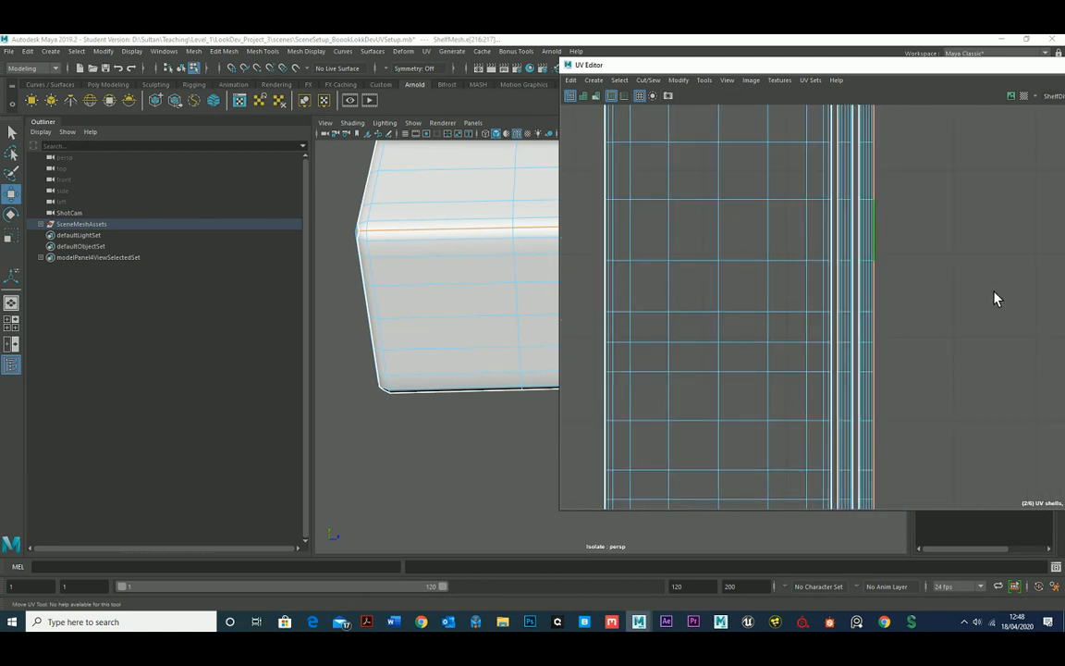
pyautogui.keyDown('alt'); pyautogui.moveTo(987, 293); pyautogui.dragTo(707, 289, button='right'); pyautogui.keyUp('alt')
pyautogui.keyDown('alt'); pyautogui.moveTo(707, 289); pyautogui.dragTo(850, 264, button='middle'); pyautogui.keyUp('alt')
pyautogui.keyDown('alt'); pyautogui.moveTo(757, 256); pyautogui.dragTo(783, 225, button='middle'); pyautogui.keyUp('alt')
pyautogui.keyDown('alt'); pyautogui.moveTo(780, 214); pyautogui.dragTo(804, 218, button='right'); pyautogui.keyUp('alt')
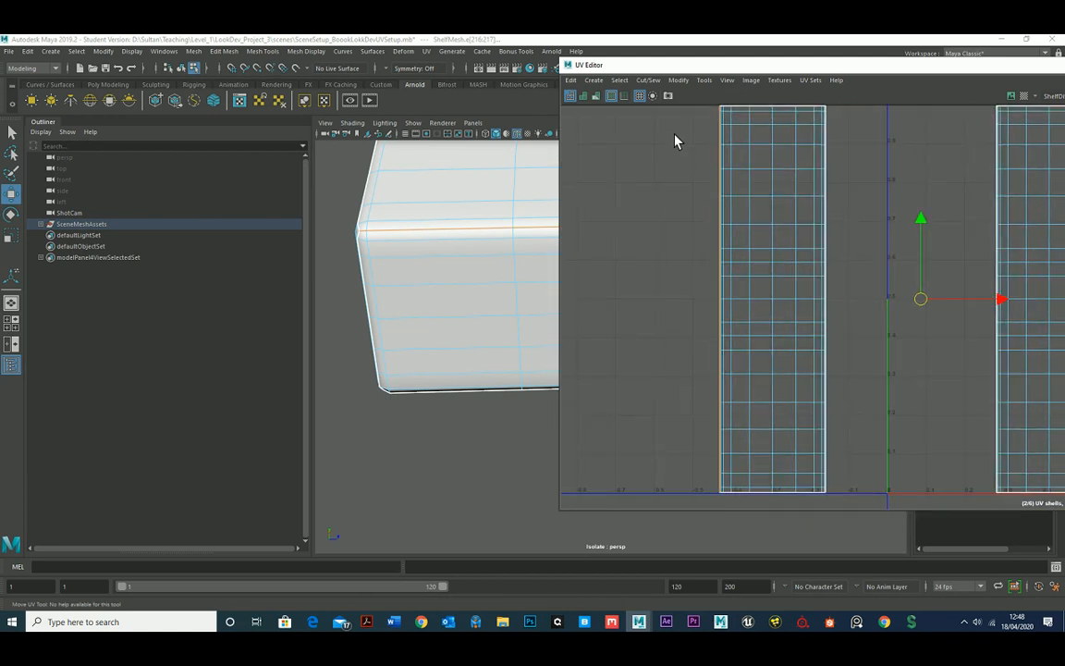
# Move and sew the front strip's UV shell onto the top-face shell along the selected edges.
pyautogui.click(657, 81)
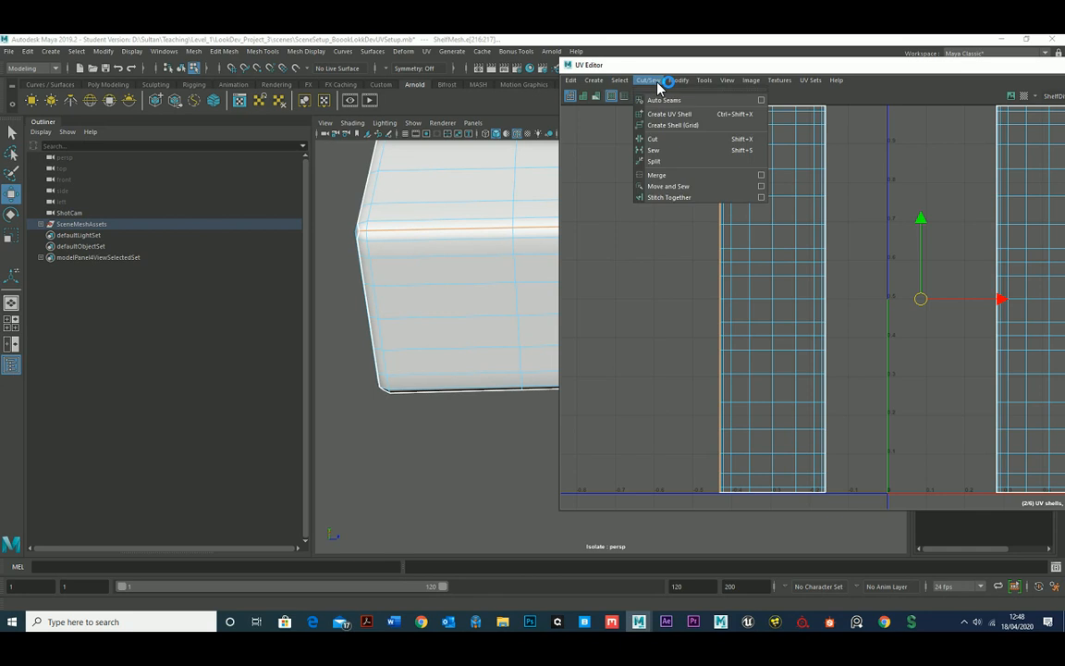
pyautogui.click(677, 188)
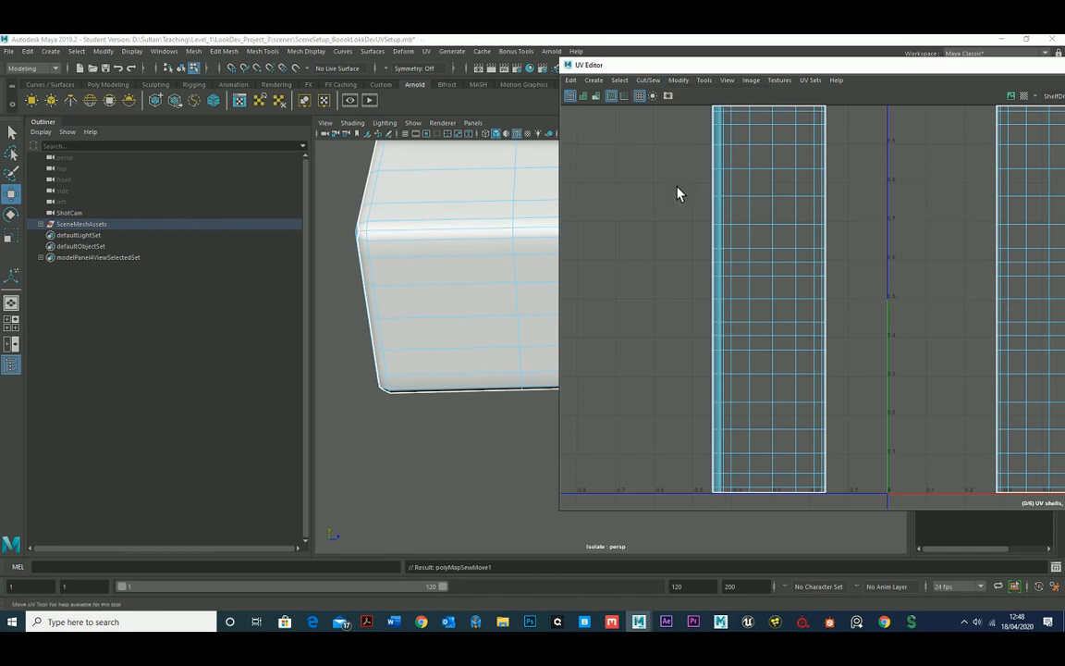
pyautogui.keyDown('alt'); pyautogui.moveTo(869, 294); pyautogui.dragTo(831, 286, button='right'); pyautogui.keyUp('alt')
pyautogui.keyDown('alt'); pyautogui.moveTo(832, 286); pyautogui.dragTo(767, 275, button='middle'); pyautogui.keyUp('alt')
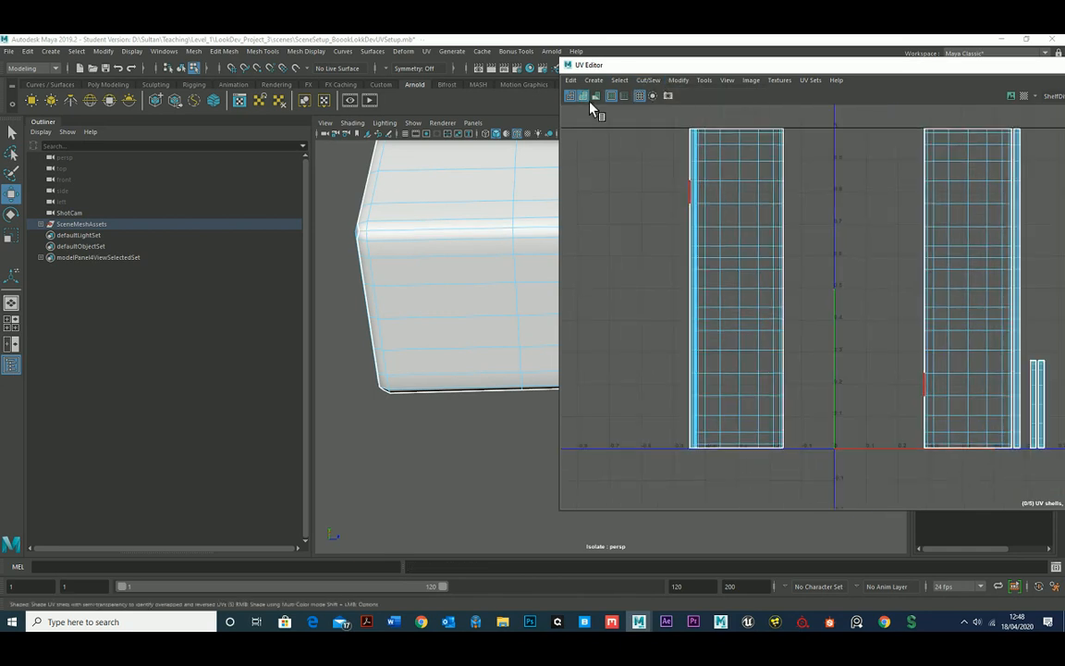
# Turn on shaded display for the UV shells and undo the Move and Sew.
pyautogui.click(588, 100)
pyautogui.keyDown('alt'); pyautogui.moveTo(797, 222); pyautogui.dragTo(784, 219, button='right'); pyautogui.keyUp('alt')
pyautogui.keyDown('alt'); pyautogui.moveTo(785, 219); pyautogui.dragTo(767, 207, button='middle'); pyautogui.keyUp('alt')
pyautogui.hotkey('ctrl', 'z')
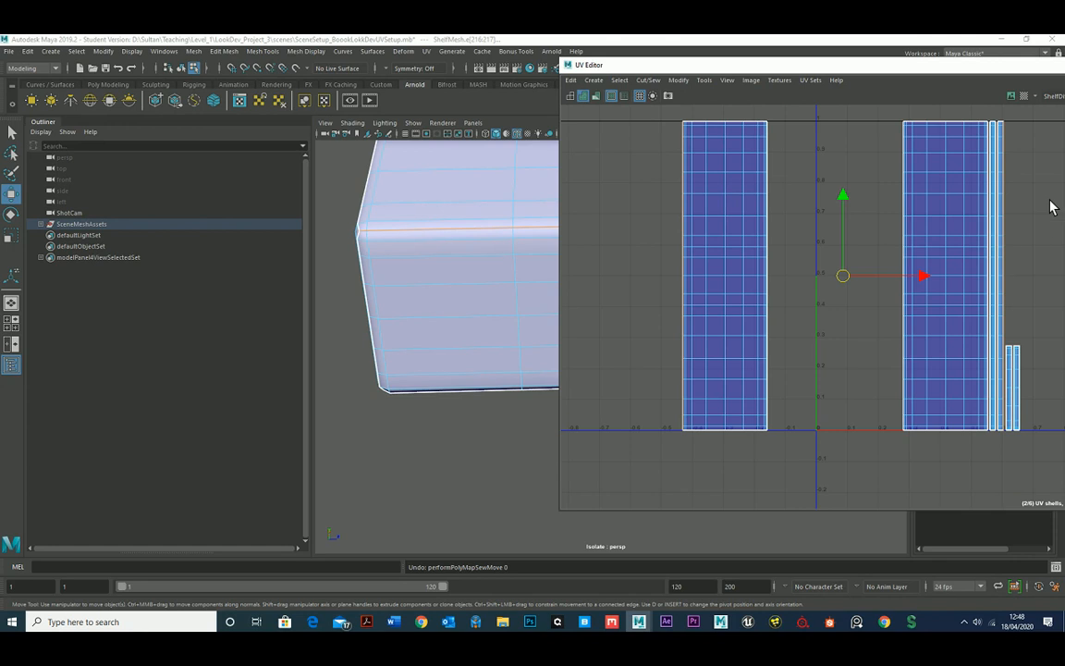
# Reapply Move and Sew to join the front strip to the top-face shell, undoing and repeating it once.
pyautogui.click(648, 80)
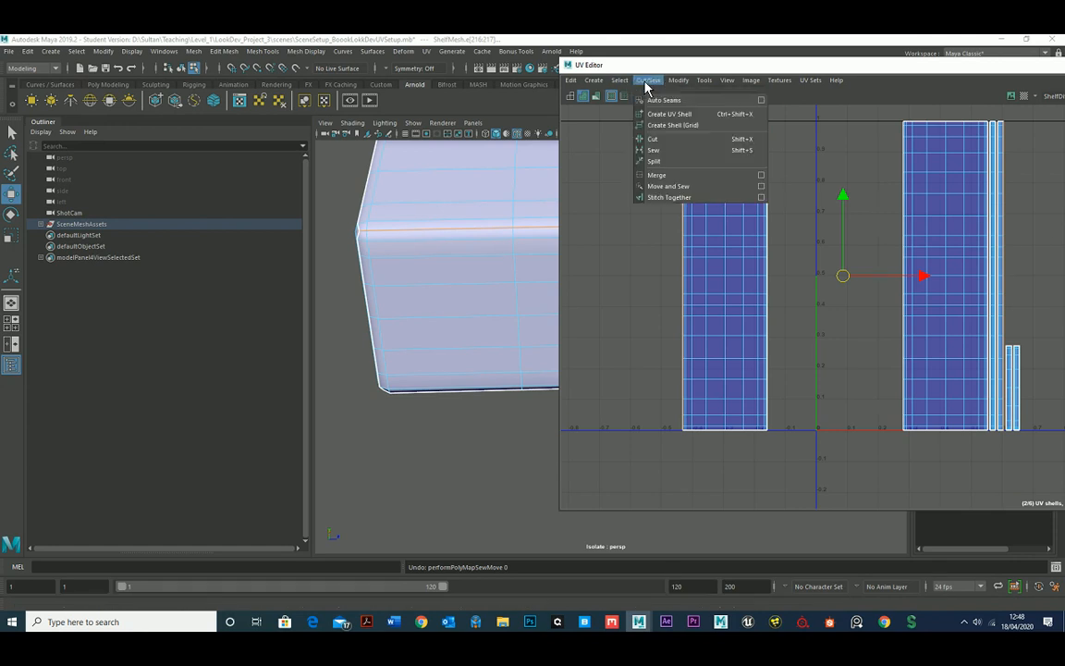
pyautogui.click(675, 191)
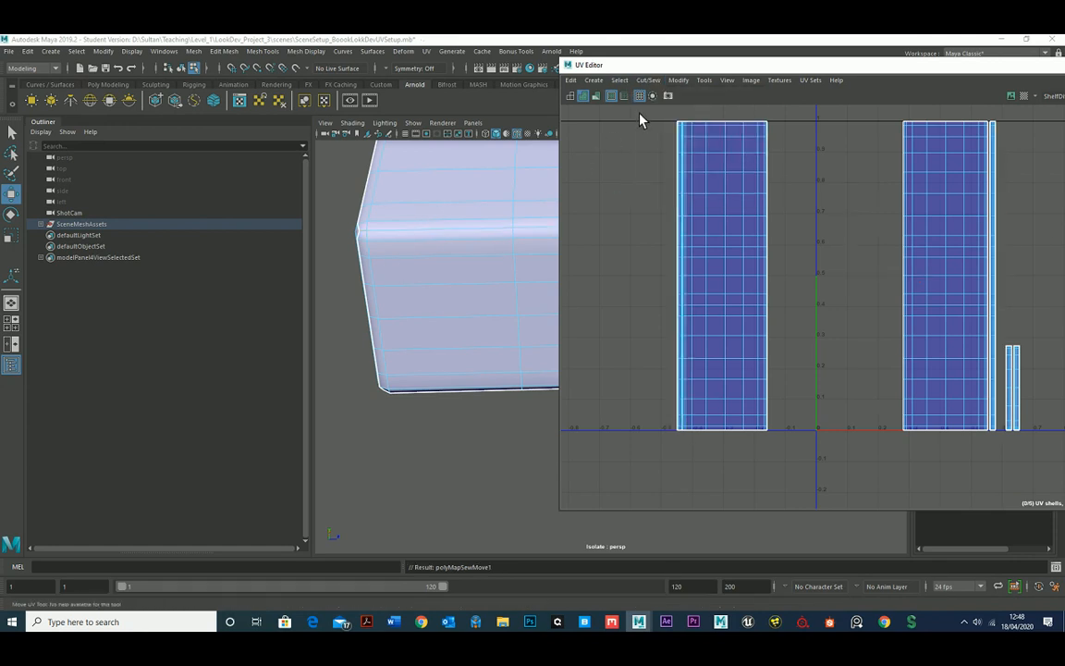
pyautogui.keyDown('alt'); pyautogui.moveTo(380, 211); pyautogui.dragTo(378, 249); pyautogui.keyUp('alt')
pyautogui.hotkey('ctrl', 'z')
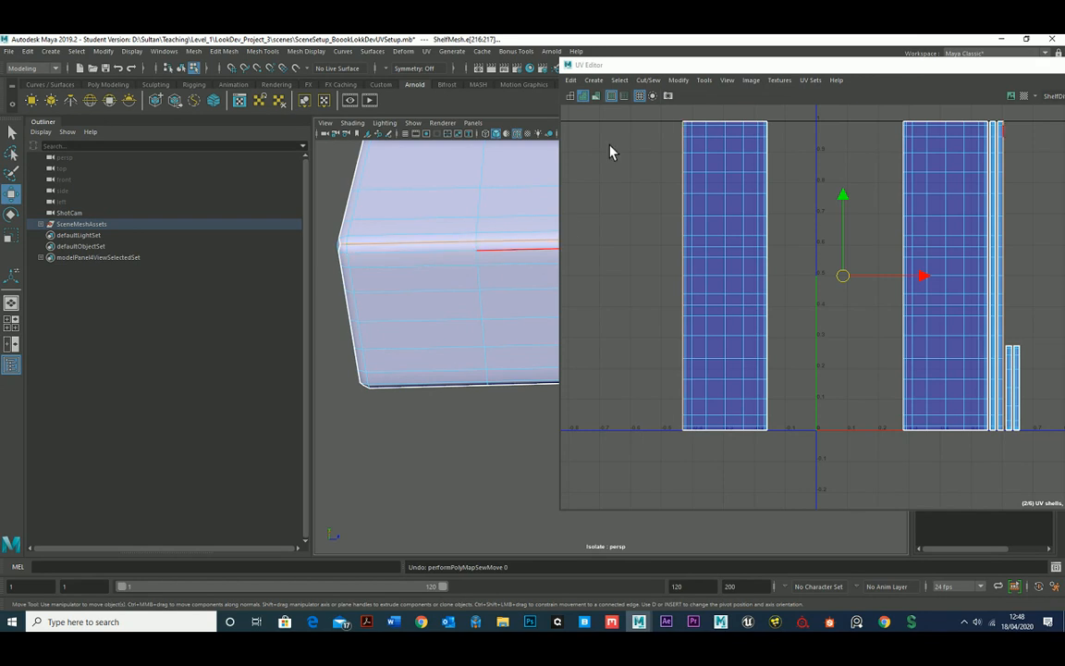
pyautogui.click(650, 81)
pyautogui.click(675, 190)
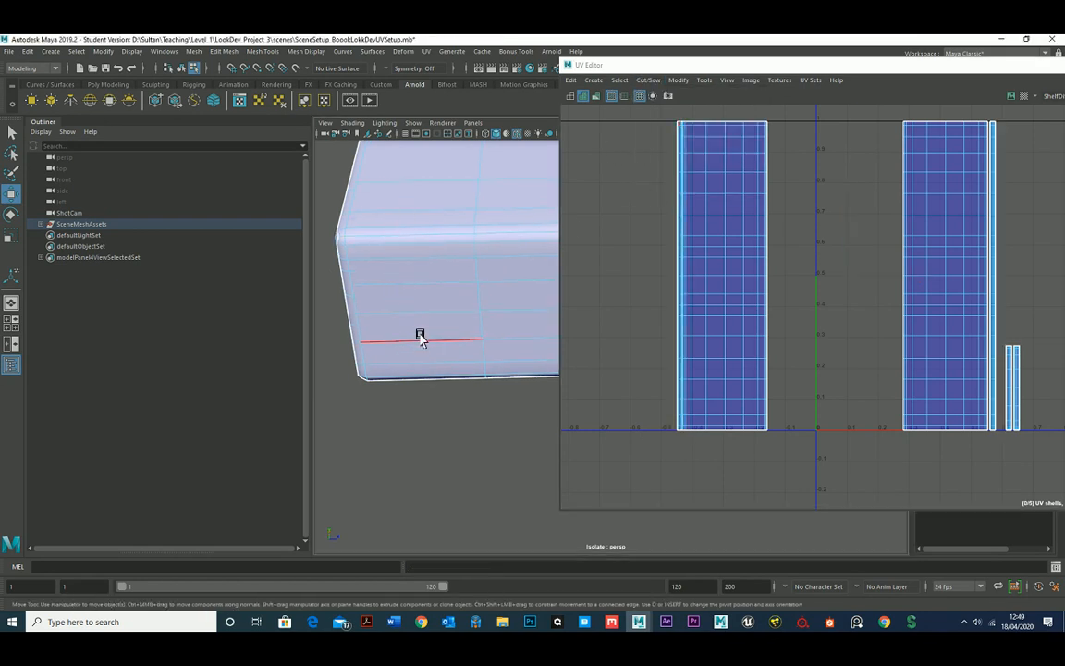
# Select the shelf's lower front edge and use Move and Sew to attach the underside's UV shell to the front strip.
pyautogui.keyDown('alt'); pyautogui.moveTo(421, 336); pyautogui.dragTo(424, 241); pyautogui.keyUp('alt')
pyautogui.keyDown('alt'); pyautogui.moveTo(424, 240); pyautogui.dragTo(409, 292, button='right'); pyautogui.keyUp('alt')
pyautogui.keyDown('alt'); pyautogui.moveTo(409, 293); pyautogui.dragTo(419, 280); pyautogui.keyUp('alt')
pyautogui.click(419, 254)
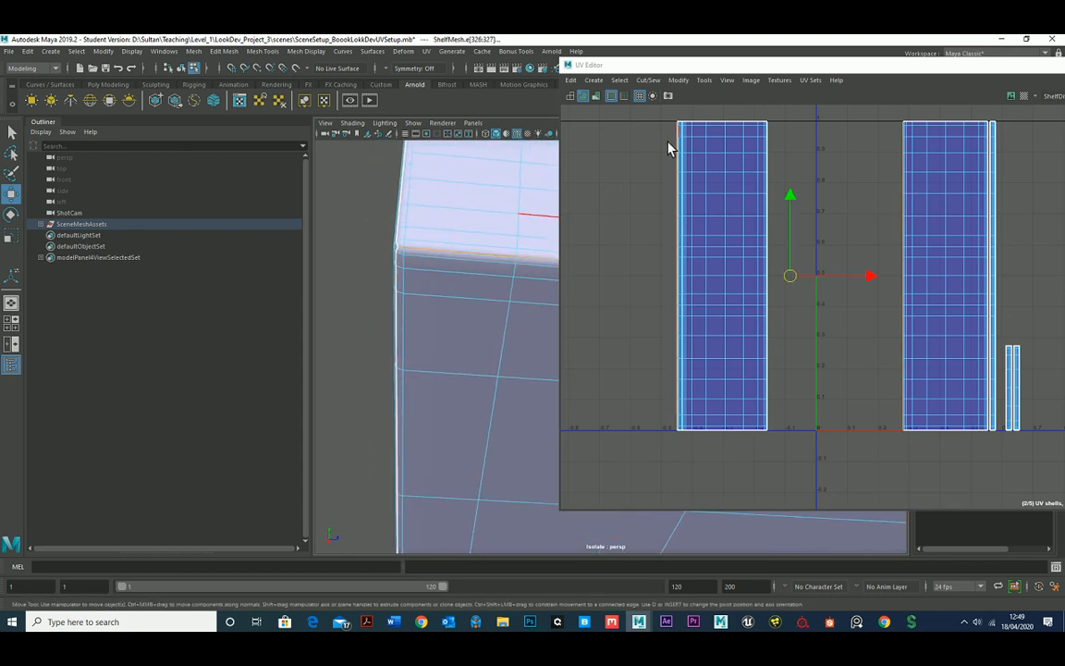
pyautogui.click(650, 81)
pyautogui.click(681, 194)
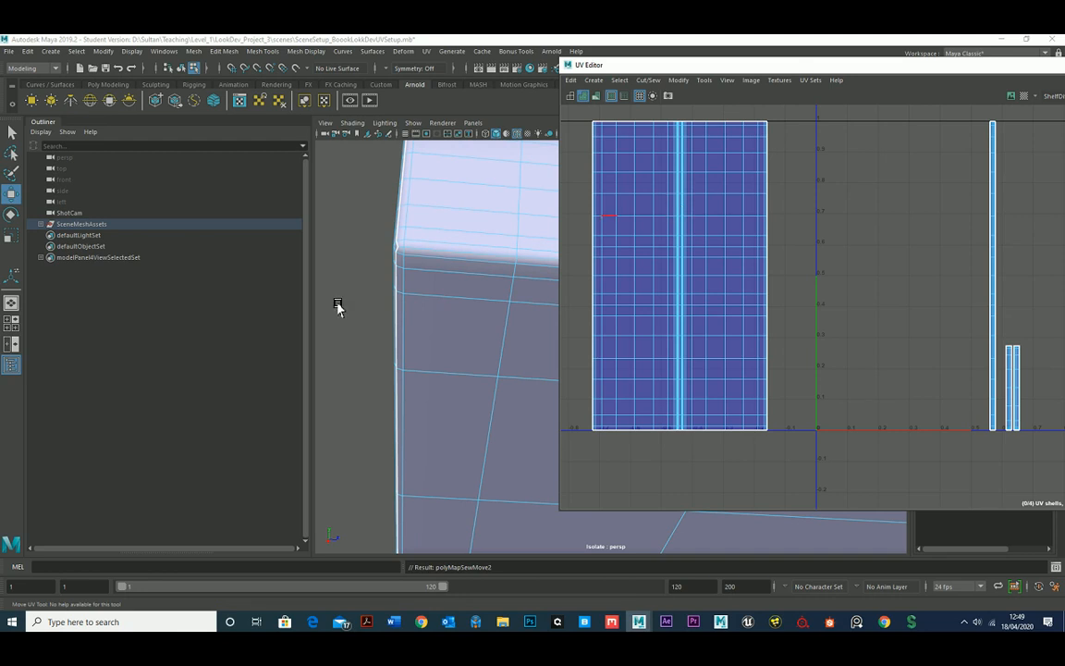
# Reposition the UV Editor window so that more of the shelf is visible in the viewport.
pyautogui.keyDown('alt'); pyautogui.moveTo(338, 304); pyautogui.dragTo(310, 340); pyautogui.keyUp('alt')
pyautogui.keyDown('alt'); pyautogui.moveTo(311, 340); pyautogui.dragTo(276, 324, button='middle'); pyautogui.keyUp('alt')
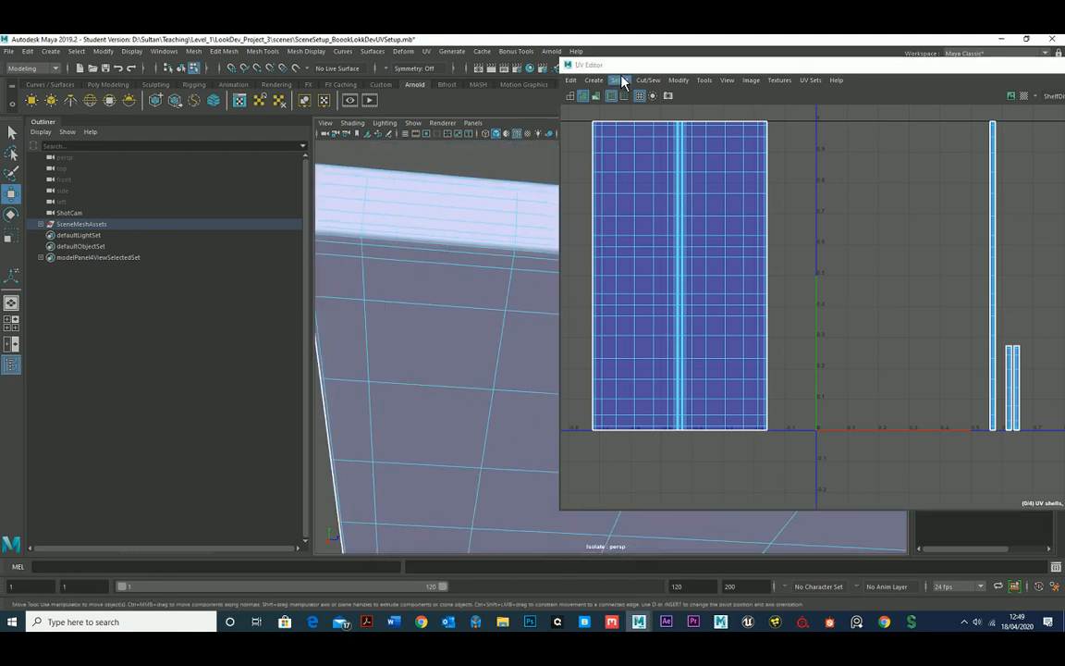
pyautogui.moveTo(607, 72); pyautogui.dragTo(791, 103)
pyautogui.scroll(-3, 435, 266)
pyautogui.keyDown('alt'); pyautogui.moveTo(435, 266); pyautogui.dragTo(422, 331); pyautogui.keyUp('alt')
pyautogui.keyDown('alt'); pyautogui.moveTo(436, 286); pyautogui.dragTo(489, 351); pyautogui.keyUp('alt')
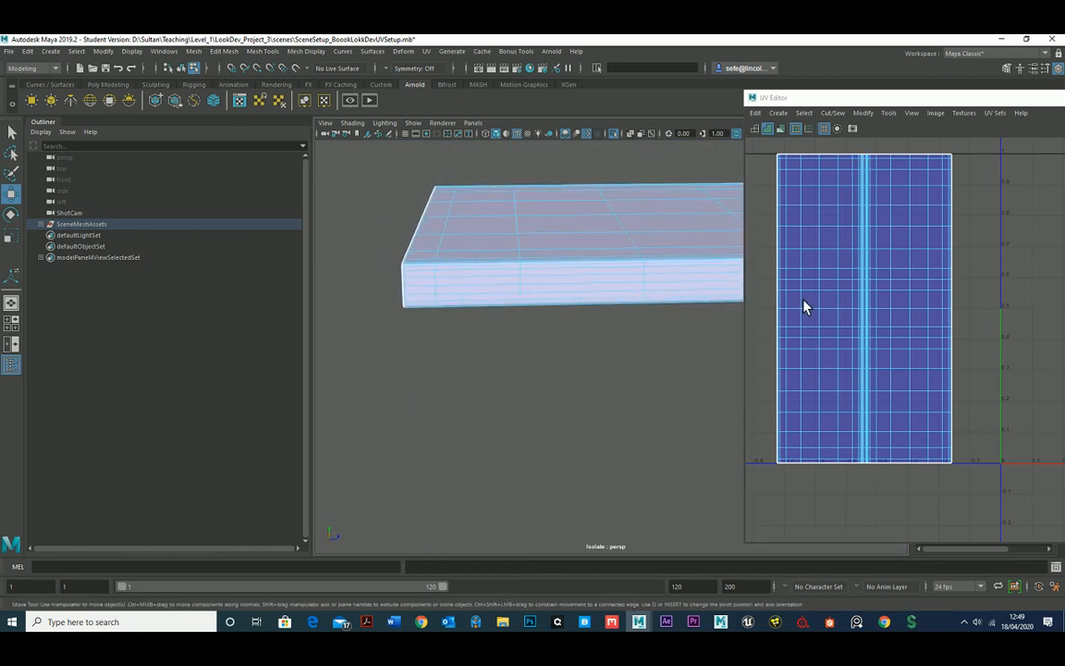
pyautogui.moveTo(759, 96); pyautogui.dragTo(699, 97)
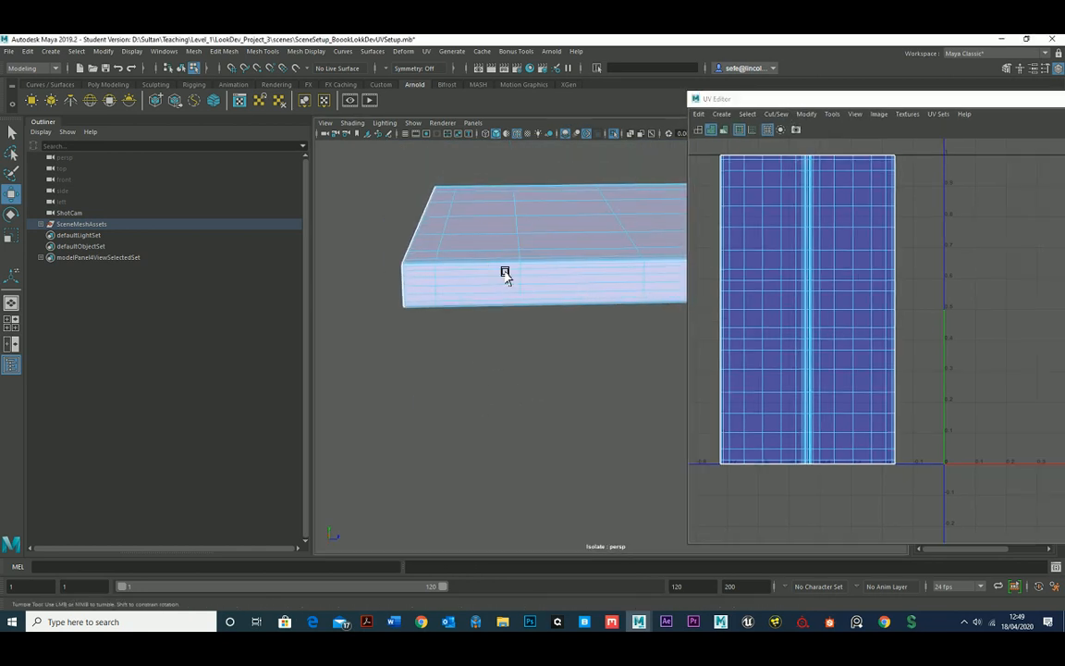
# Select the top edge of the shelf's short end and use Move and Sew to join that end strip to the top-face shell.
pyautogui.keyDown('alt'); pyautogui.moveTo(501, 273); pyautogui.dragTo(516, 330); pyautogui.keyUp('alt')
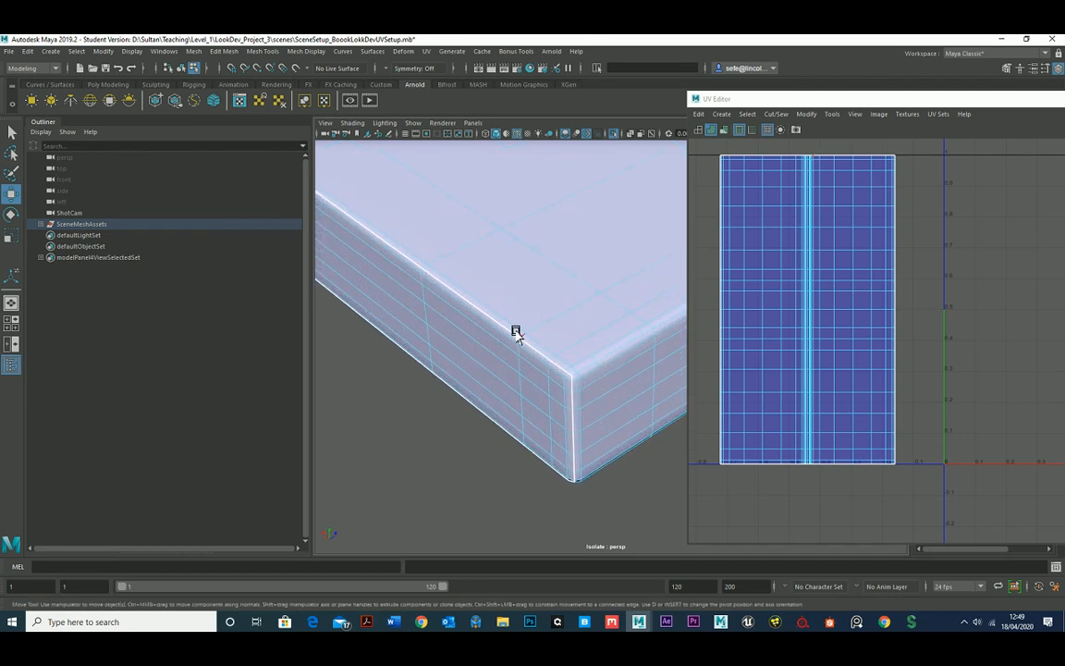
pyautogui.doubleClick(511, 331)
pyautogui.scroll(3, 584, 383)
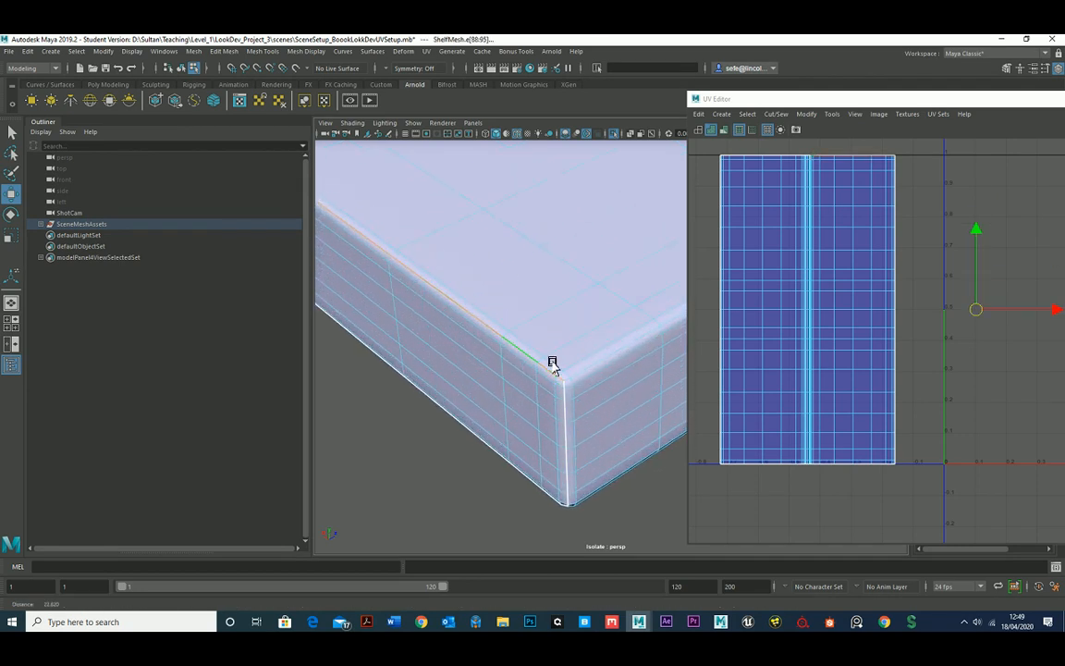
pyautogui.keyDown('alt'); pyautogui.moveTo(576, 371); pyautogui.dragTo(577, 360, button='middle'); pyautogui.keyUp('alt')
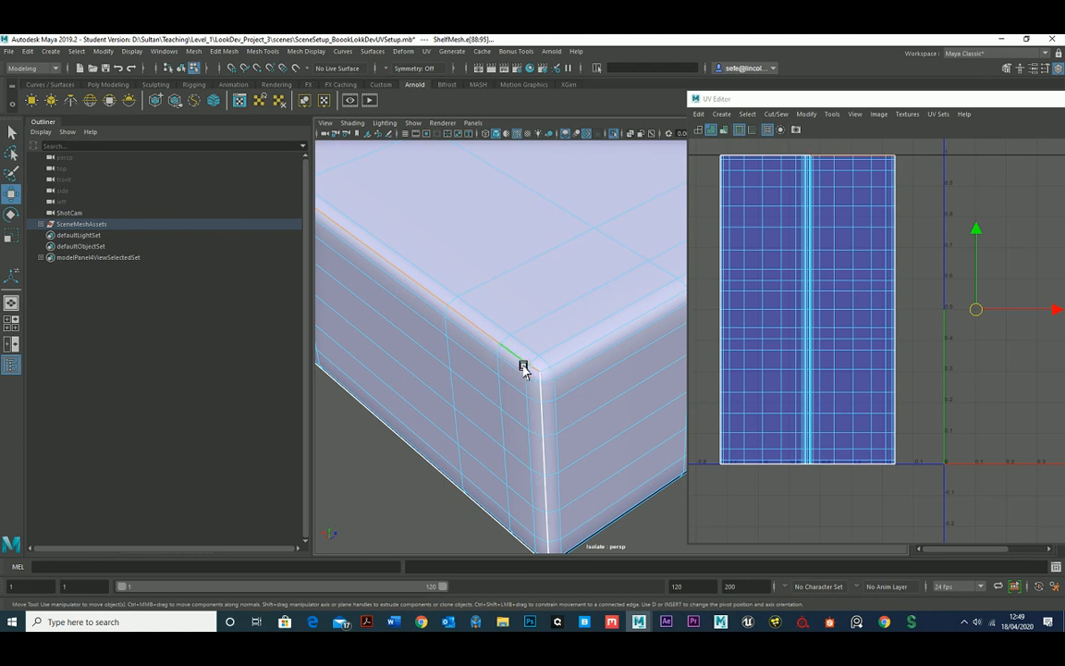
pyautogui.keyDown('alt'); pyautogui.moveTo(584, 316); pyautogui.dragTo(570, 357); pyautogui.keyUp('alt')
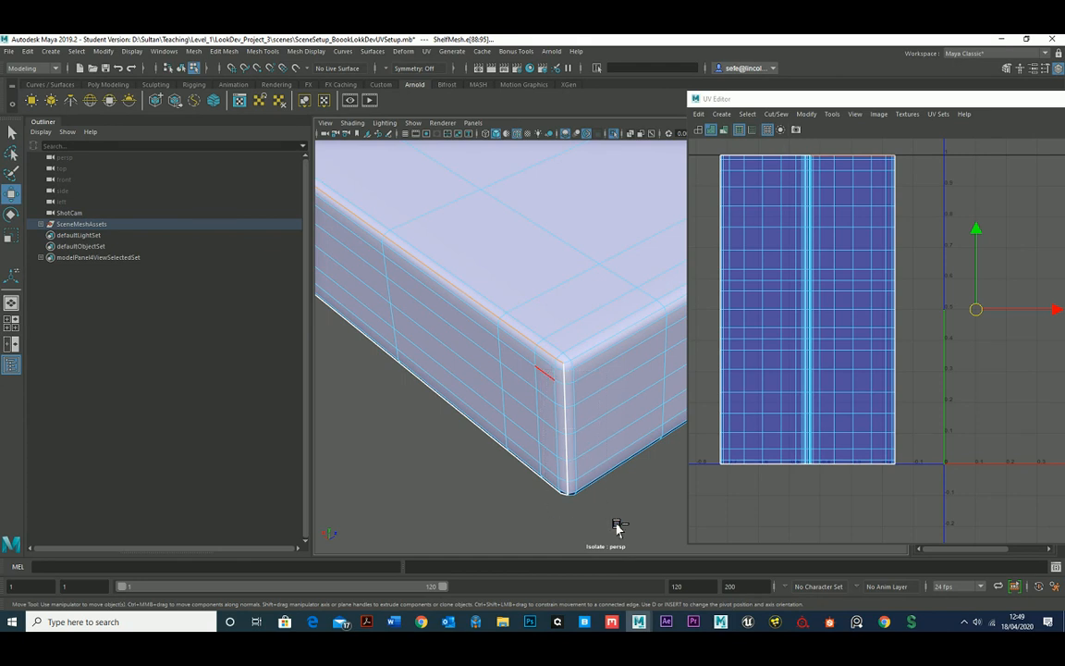
pyautogui.keyDown('alt'); pyautogui.moveTo(574, 423); pyautogui.dragTo(609, 431); pyautogui.keyUp('alt')
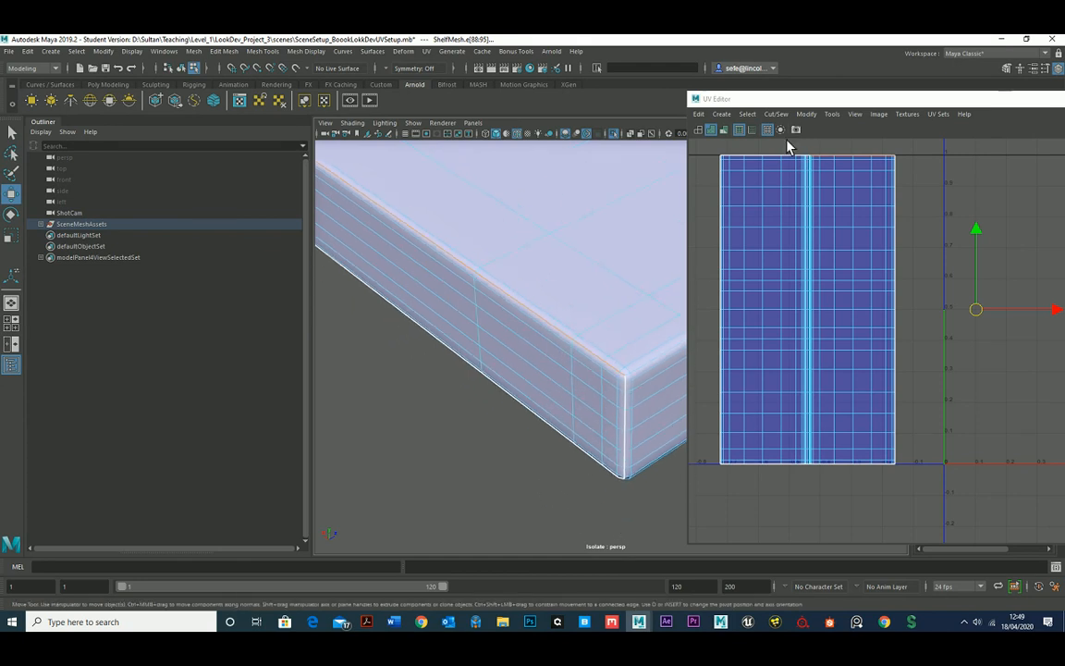
pyautogui.click(776, 114)
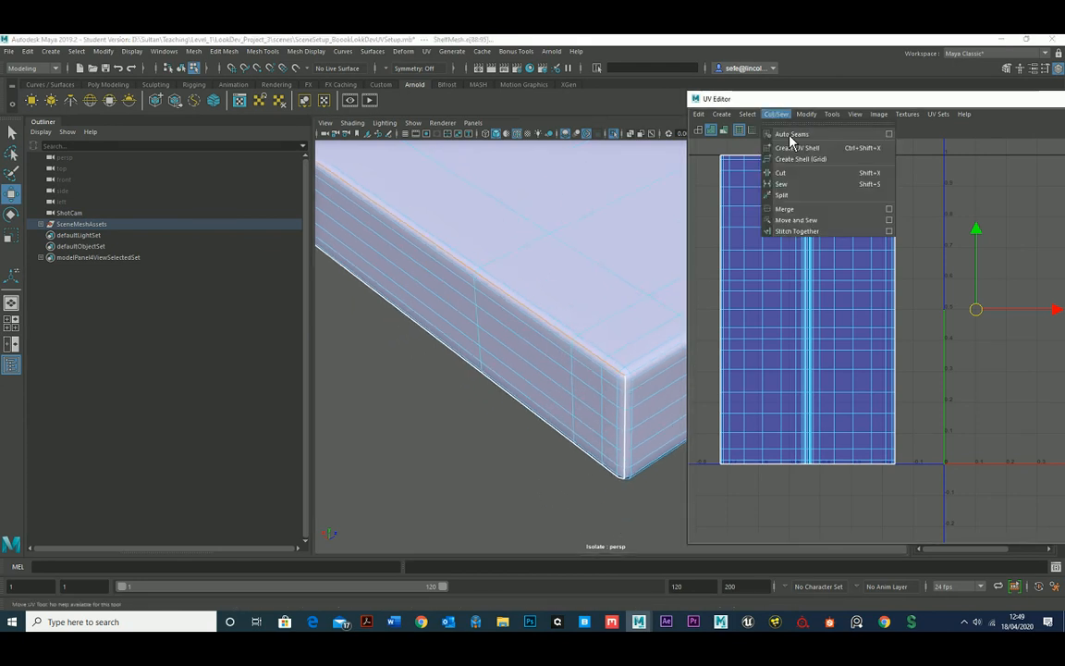
pyautogui.click(802, 226)
pyautogui.keyDown('alt'); pyautogui.moveTo(870, 257); pyautogui.dragTo(856, 199, button='middle'); pyautogui.keyUp('alt')
pyautogui.keyDown('alt'); pyautogui.moveTo(603, 307); pyautogui.dragTo(521, 300, button='right'); pyautogui.keyUp('alt')
pyautogui.click(740, 102)
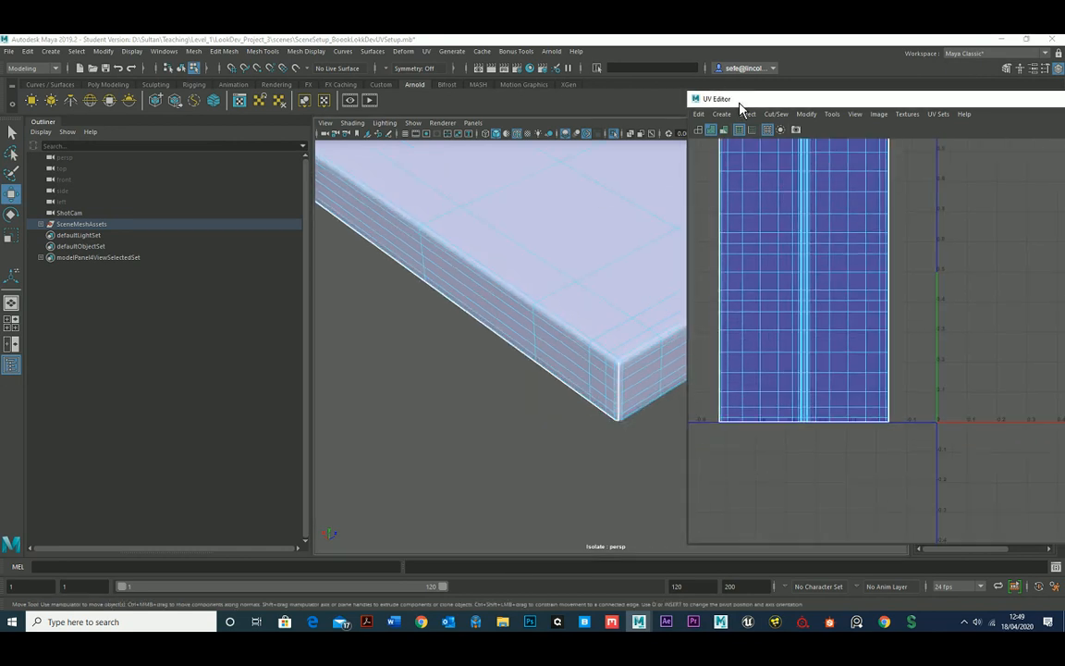
# Select the top edge of the shelf's opposite short end and use Move and Sew to join that end strip to the top-face shell.
pyautogui.moveTo(739, 104); pyautogui.dragTo(973, 138)
pyautogui.keyDown('alt'); pyautogui.moveTo(827, 280); pyautogui.dragTo(534, 259); pyautogui.keyUp('alt')
pyautogui.doubleClick(511, 220)
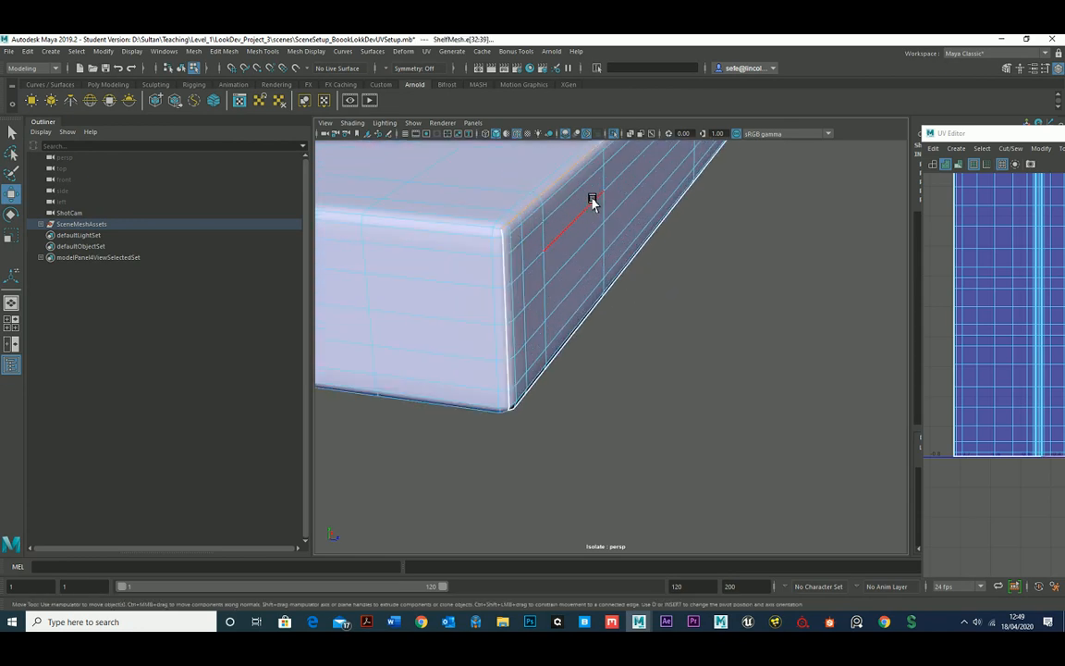
pyautogui.keyDown('alt'); pyautogui.moveTo(590, 203); pyautogui.dragTo(544, 287); pyautogui.keyUp('alt')
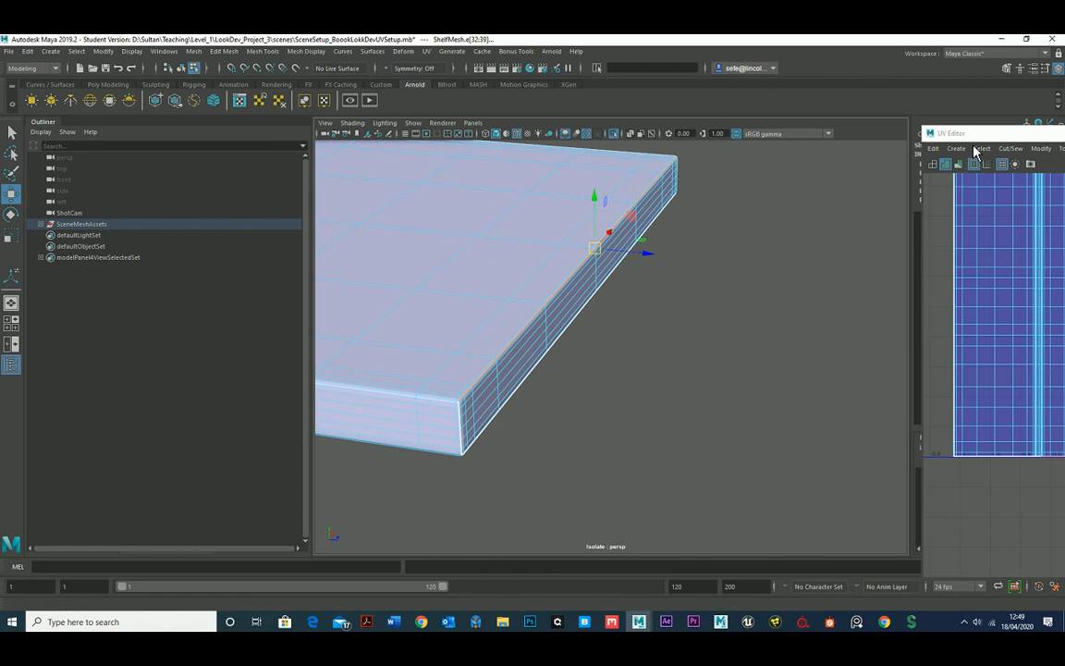
pyautogui.moveTo(985, 132); pyautogui.dragTo(483, 132)
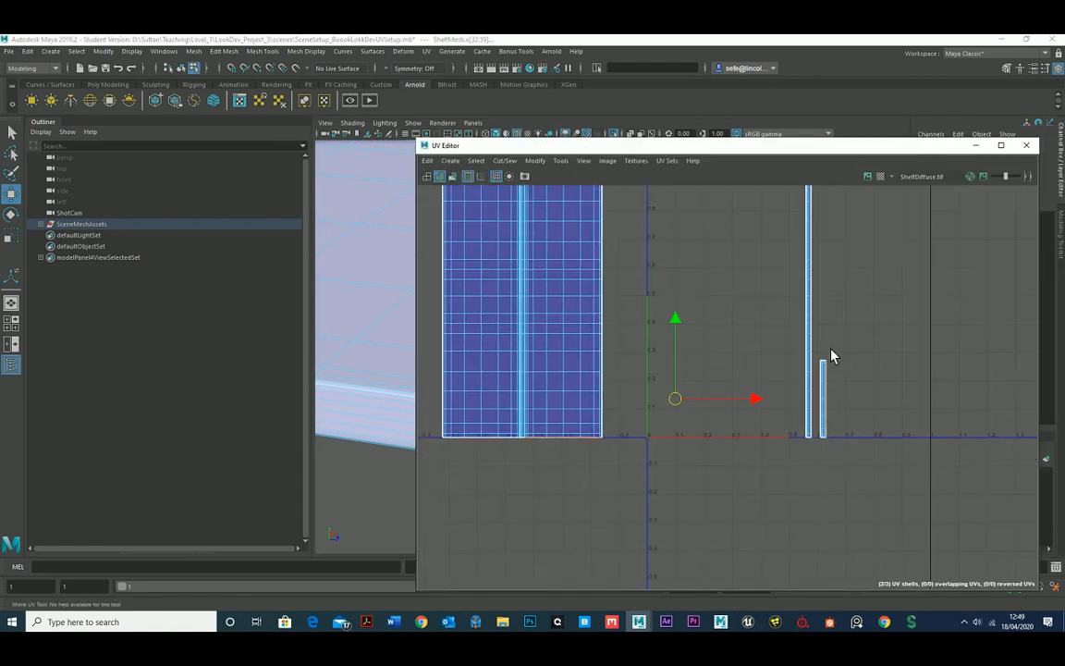
pyautogui.keyDown('alt'); pyautogui.moveTo(649, 324); pyautogui.dragTo(706, 374, button='middle'); pyautogui.keyUp('alt')
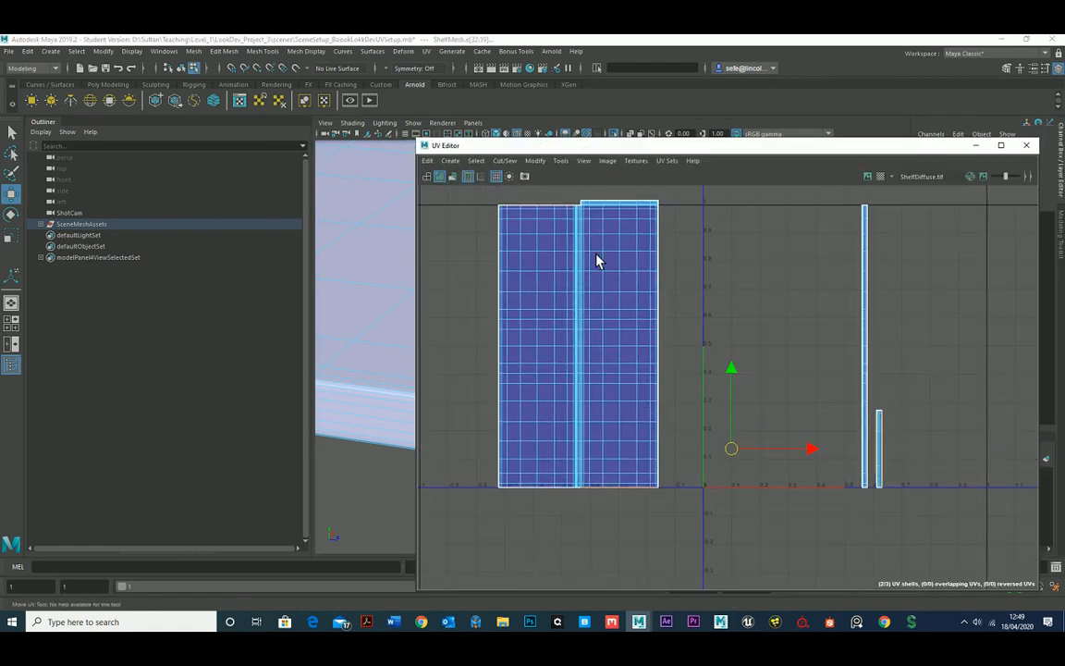
pyautogui.click(513, 162)
pyautogui.click(540, 267)
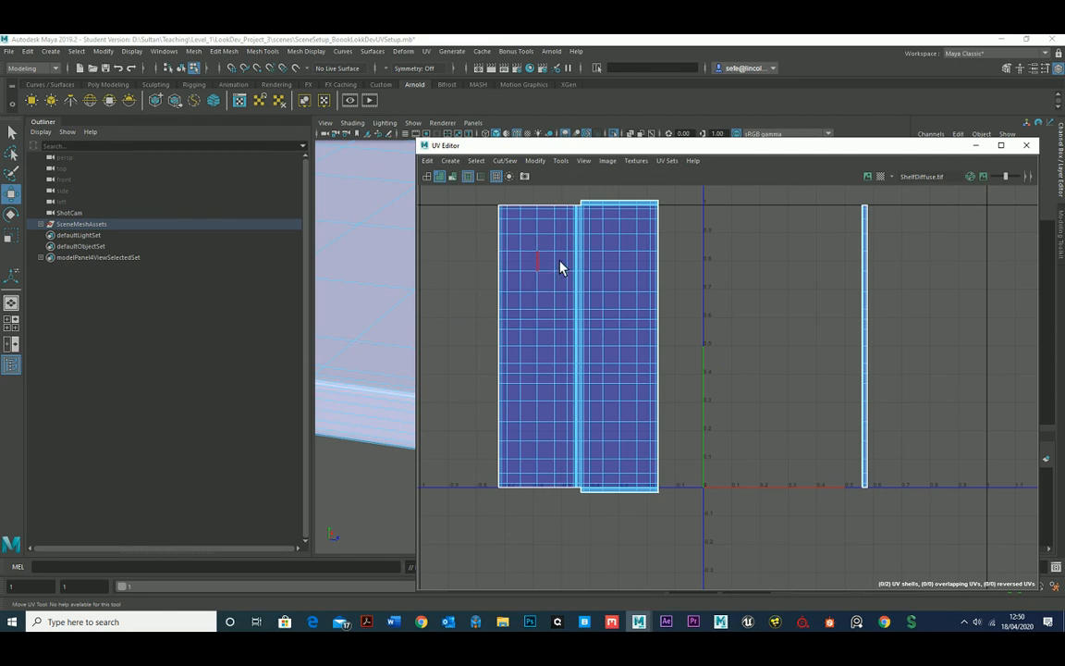
# Select the upper edge of the shelf's remaining long side and use Move and Sew to attach its separate strip to the main shell.
pyautogui.moveTo(620, 144); pyautogui.dragTo(972, 169)
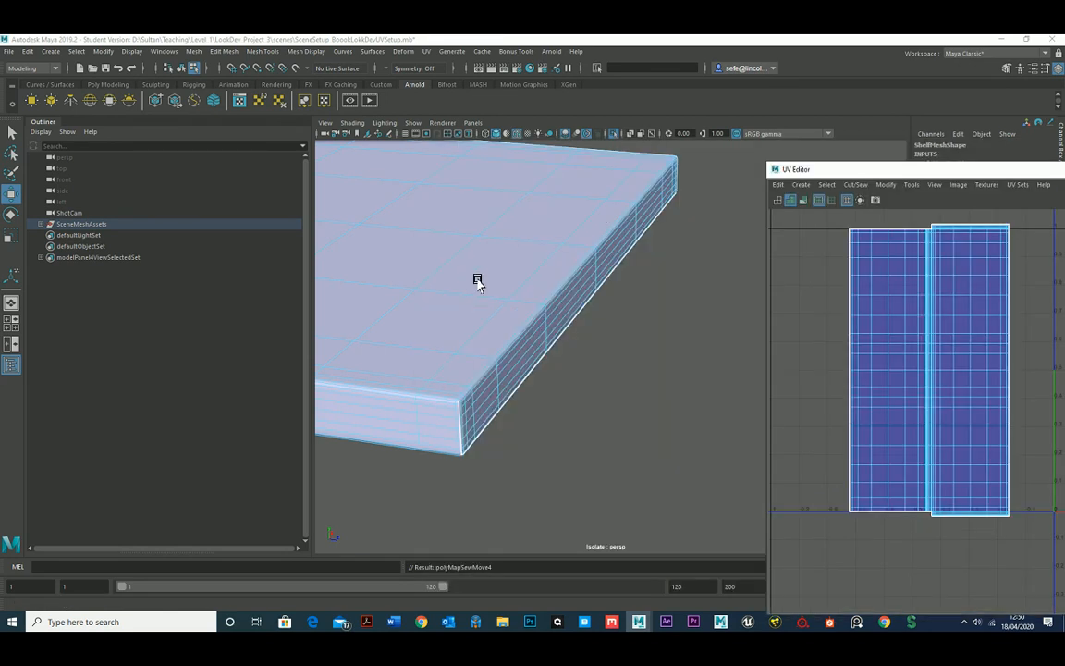
pyautogui.keyDown('alt'); pyautogui.moveTo(475, 276); pyautogui.dragTo(543, 321); pyautogui.keyUp('alt')
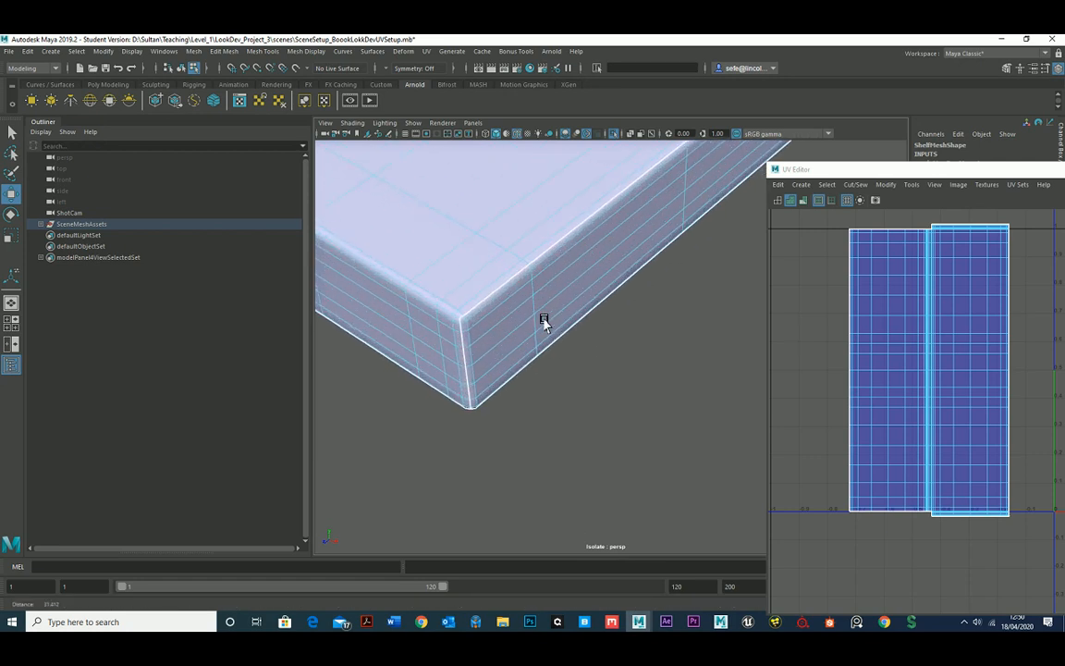
pyautogui.click(476, 311)
pyautogui.click(860, 185)
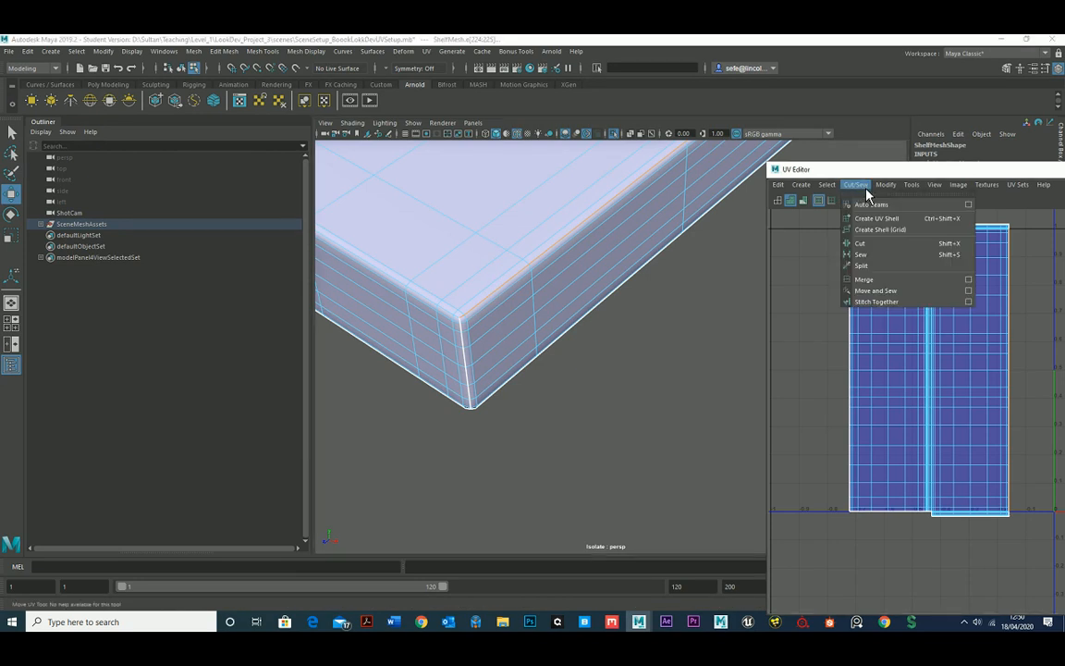
pyautogui.click(884, 291)
pyautogui.scroll(-2, 883, 297)
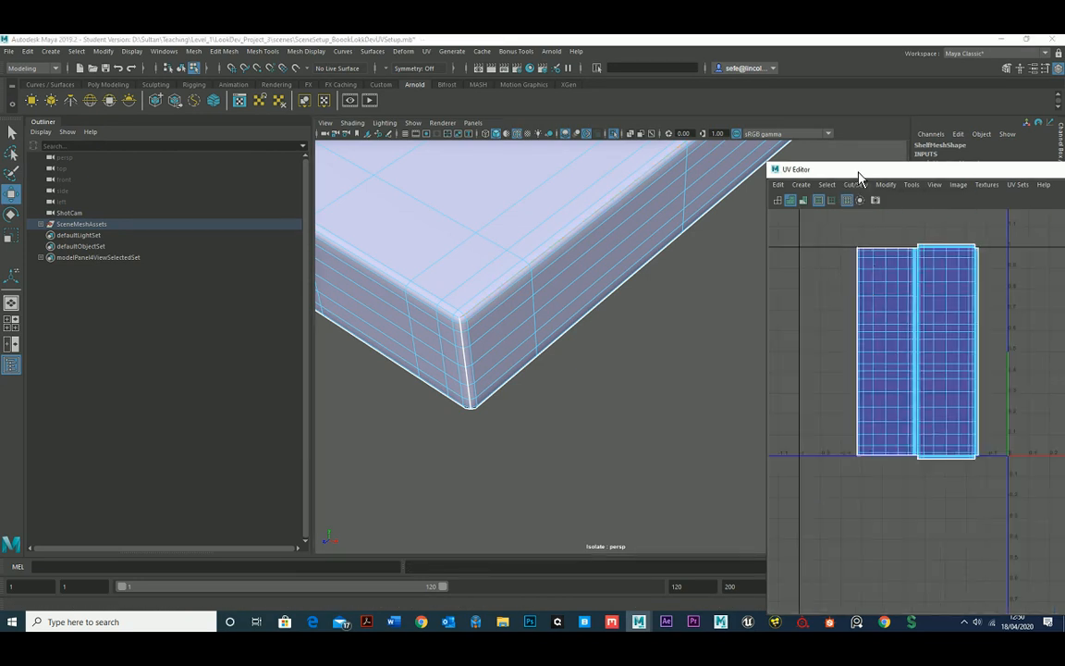
# Switch to UV component selection and select all UVs of the sewn shelf shell.
pyautogui.moveTo(858, 172); pyautogui.dragTo(400, 102)
pyautogui.scroll(-2, 599, 238)
pyautogui.rightClick(531, 239)
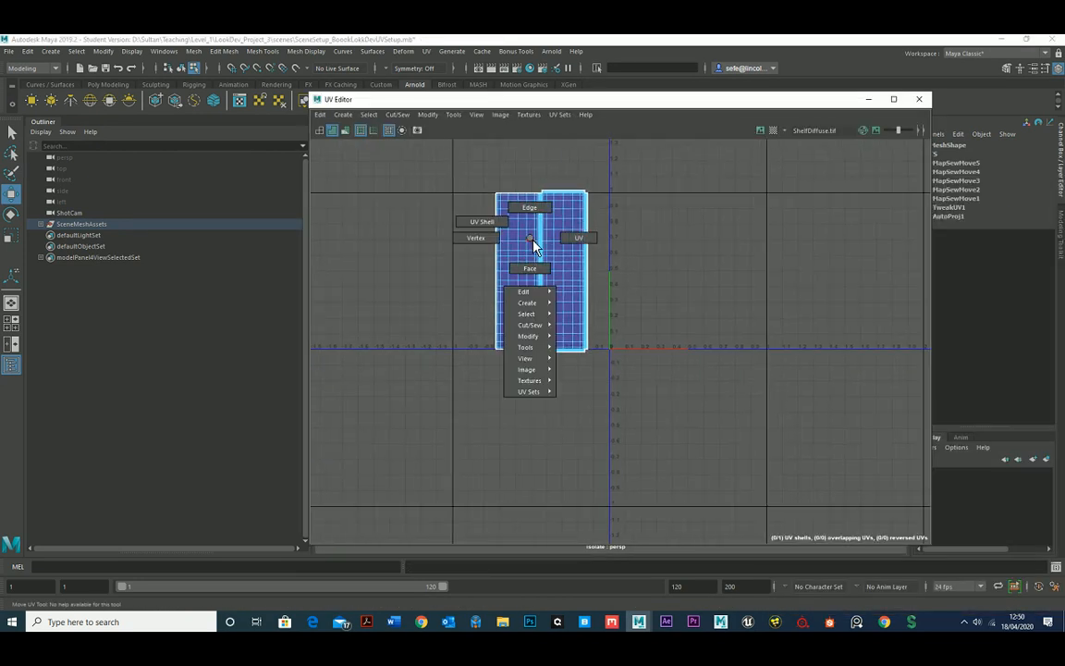
pyautogui.click(578, 237)
pyautogui.moveTo(444, 142); pyautogui.dragTo(654, 402)
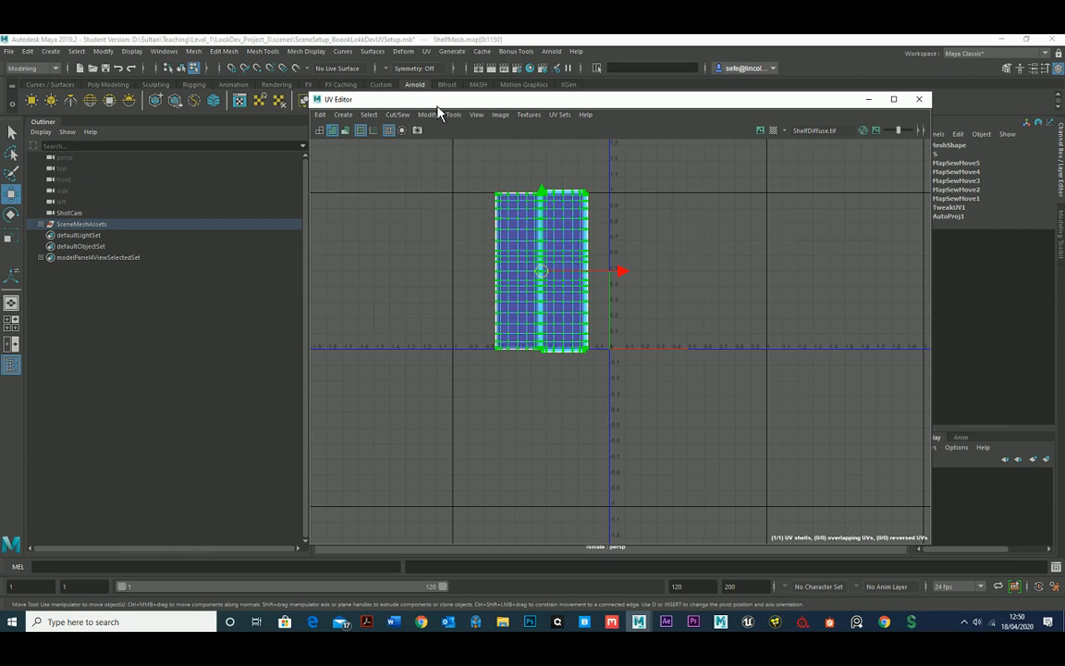
# Set the UV display to wireframe without shading and turn on the checker map for the shelf.
pyautogui.moveTo(440, 101); pyautogui.dragTo(772, 174)
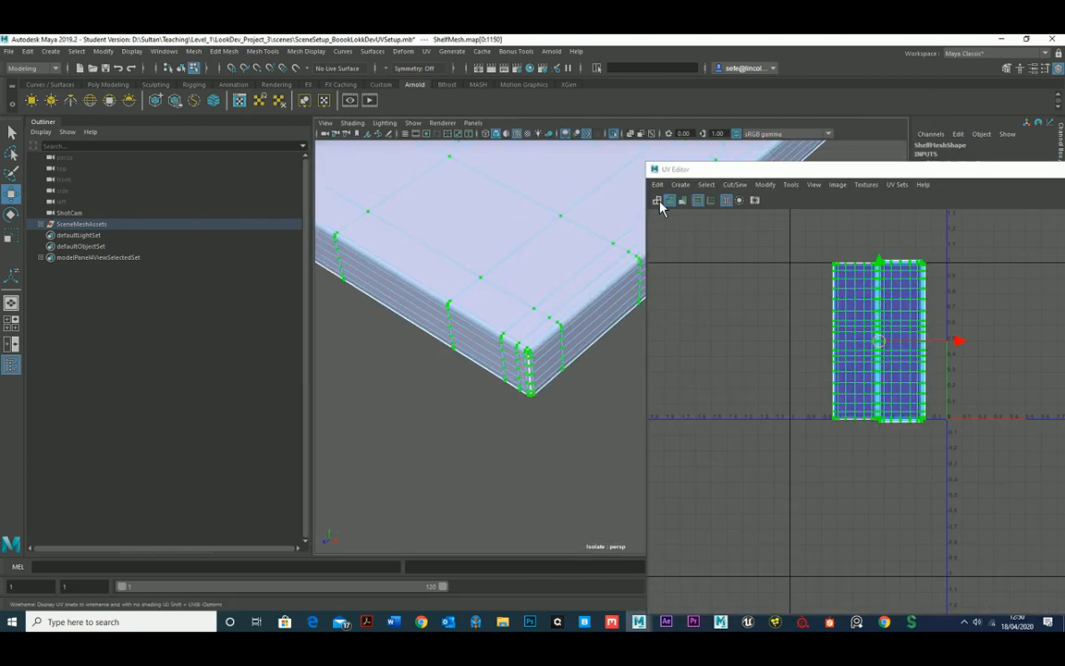
pyautogui.moveTo(674, 171); pyautogui.dragTo(435, 166)
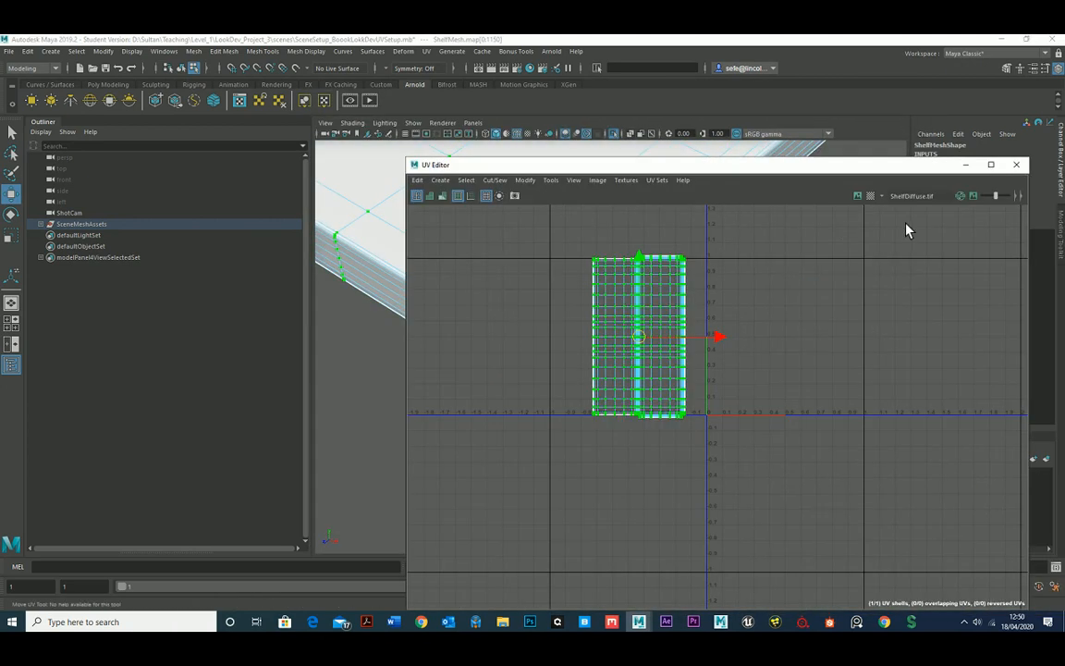
pyautogui.click(871, 197)
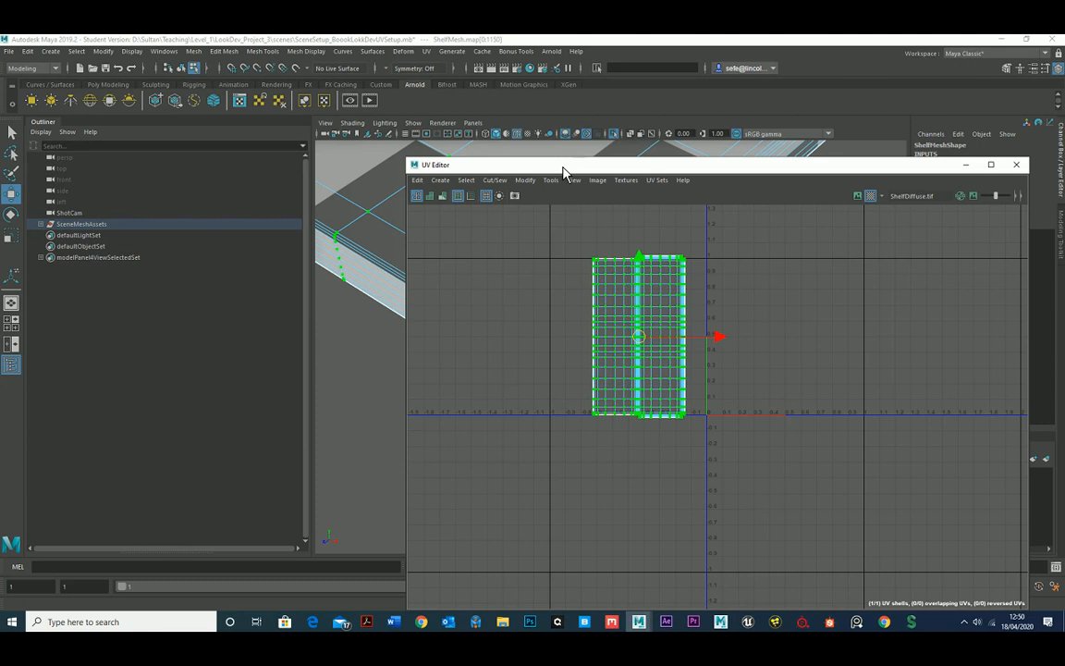
pyautogui.moveTo(680, 173); pyautogui.dragTo(997, 211)
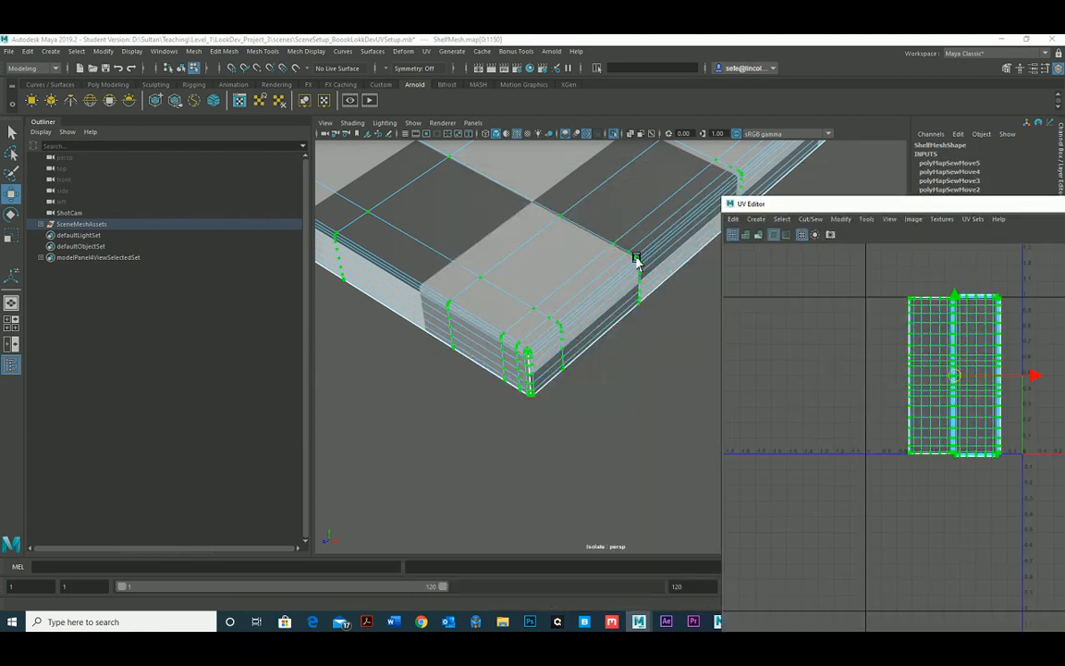
# Return to object selection on the shelf and examine the checker pattern for distortion and seams along its edges and corners.
pyautogui.keyDown('alt'); pyautogui.moveTo(635, 254); pyautogui.dragTo(529, 306); pyautogui.keyUp('alt')
pyautogui.moveTo(549, 257); pyautogui.dragTo(603, 240, button='right')
pyautogui.click(530, 448)
pyautogui.click(539, 336)
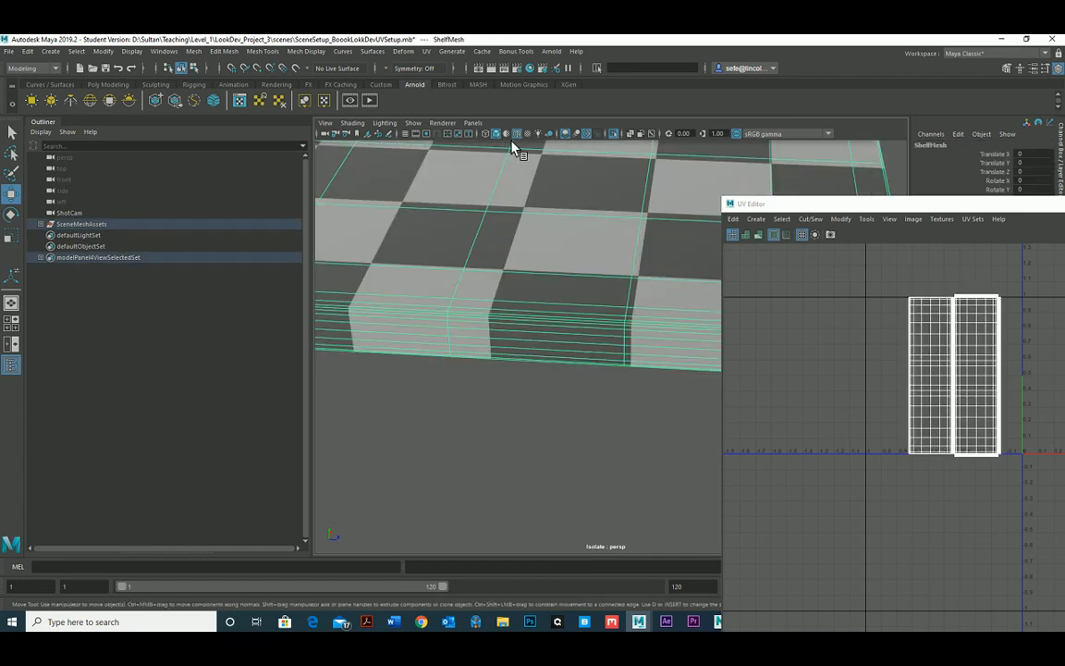
pyautogui.click(520, 136)
pyautogui.click(548, 393)
pyautogui.click(550, 293)
pyautogui.keyDown('alt'); pyautogui.moveTo(543, 335); pyautogui.dragTo(490, 322); pyautogui.keyUp('alt')
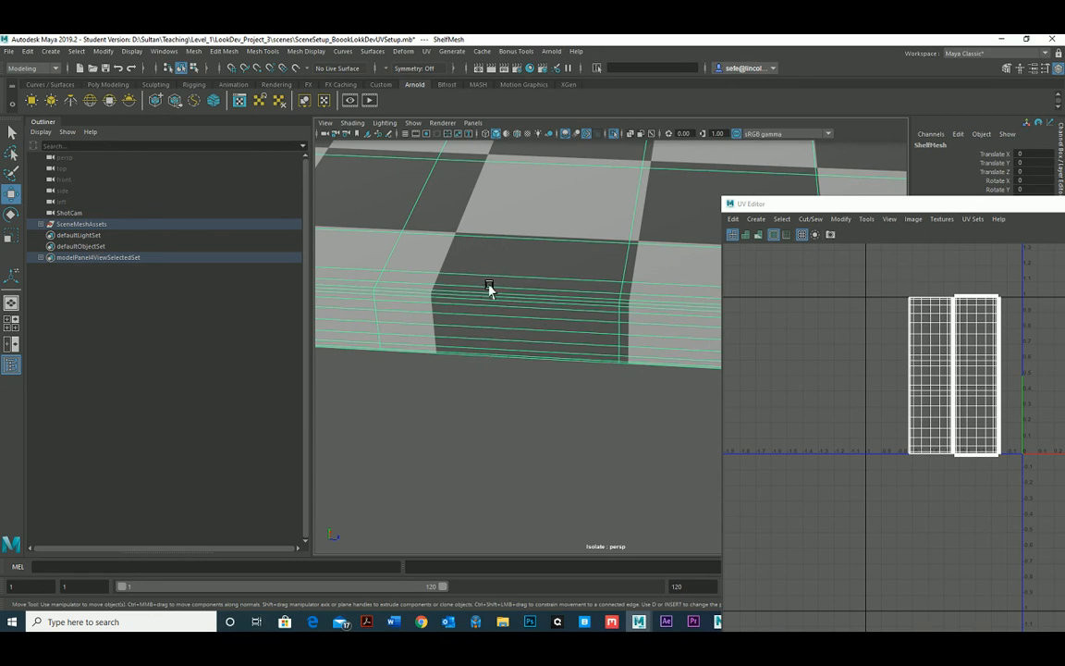
pyautogui.keyDown('alt'); pyautogui.moveTo(476, 329); pyautogui.dragTo(404, 420); pyautogui.keyUp('alt')
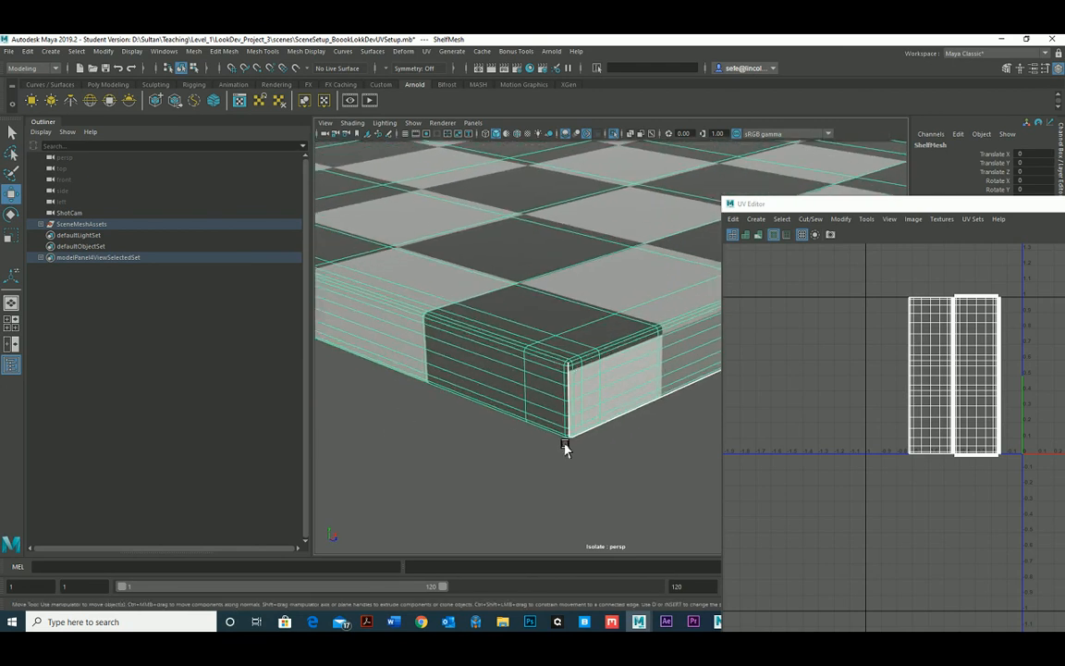
pyautogui.keyDown('alt'); pyautogui.moveTo(564, 448); pyautogui.dragTo(465, 387); pyautogui.keyUp('alt')
# Turn off the checker map on the shelf and save the scene.
pyautogui.moveTo(859, 207); pyautogui.dragTo(557, 136)
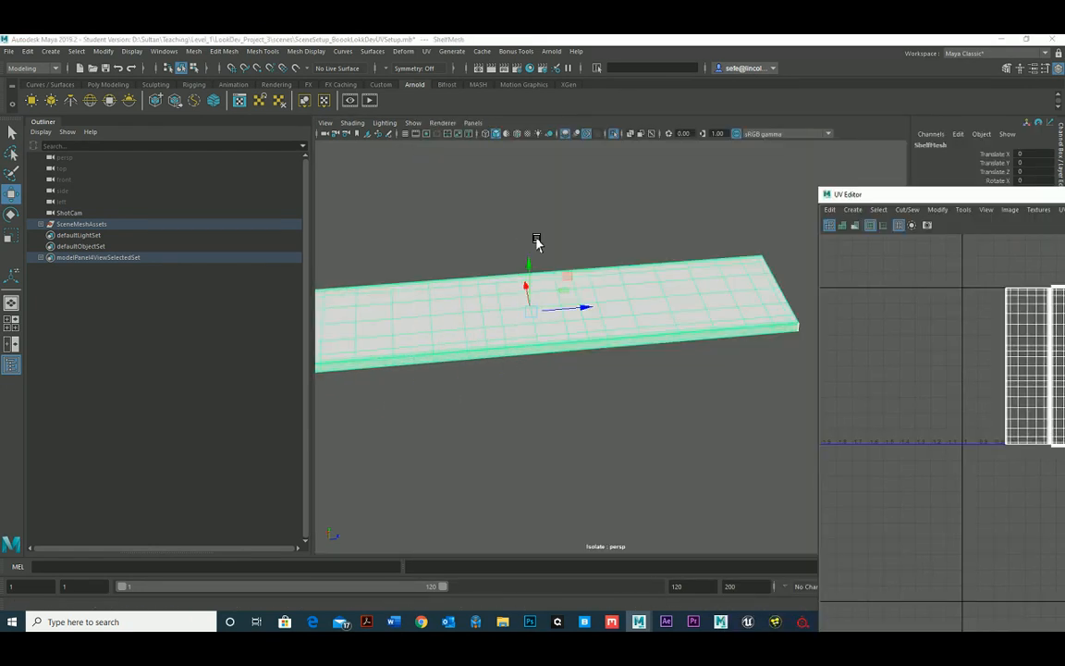
pyautogui.keyDown('alt'); pyautogui.moveTo(537, 240); pyautogui.dragTo(520, 225); pyautogui.keyUp('alt')
pyautogui.click(7, 52)
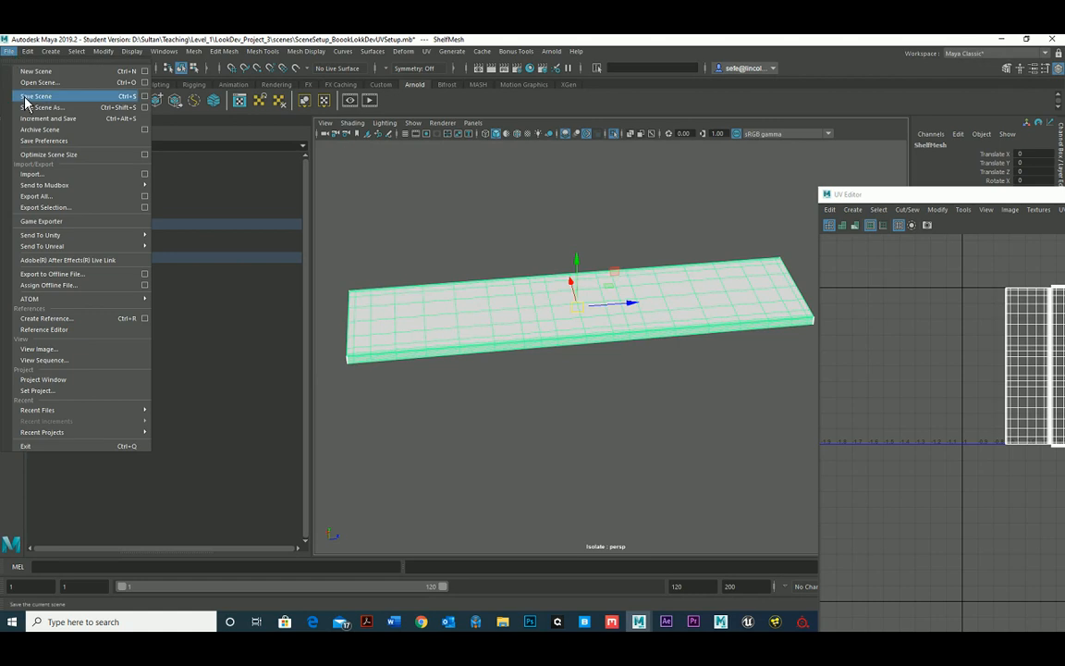
pyautogui.click(37, 96)
pyautogui.click(511, 341)
pyautogui.press('w')
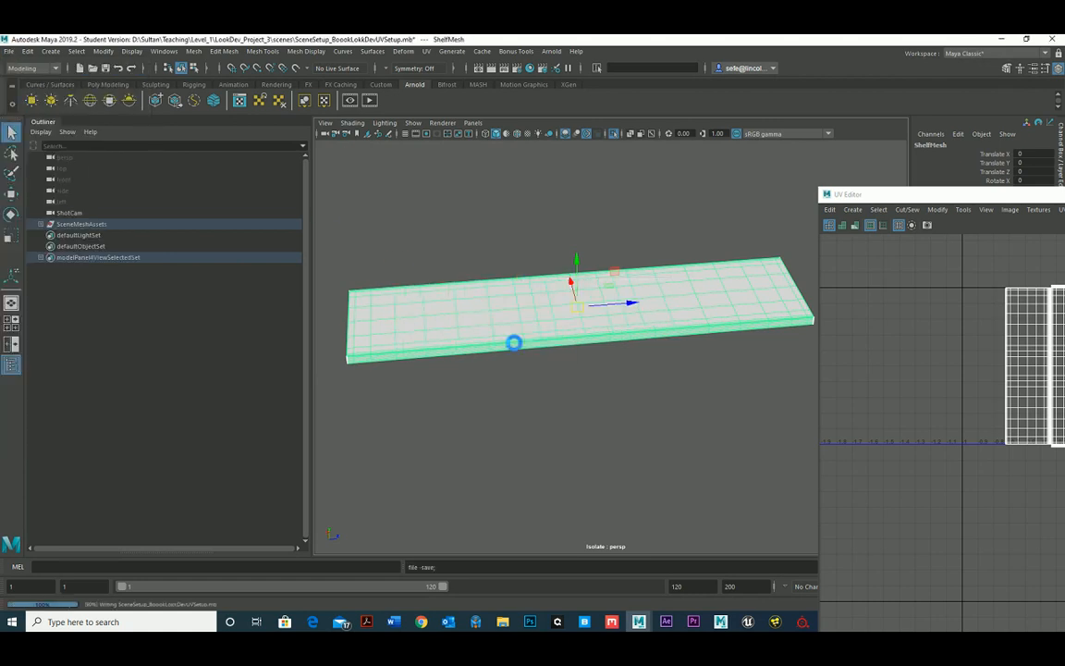
# Turn off Isolate Select to bring back the full scene and close the UV Editor.
pyautogui.click(618, 137)
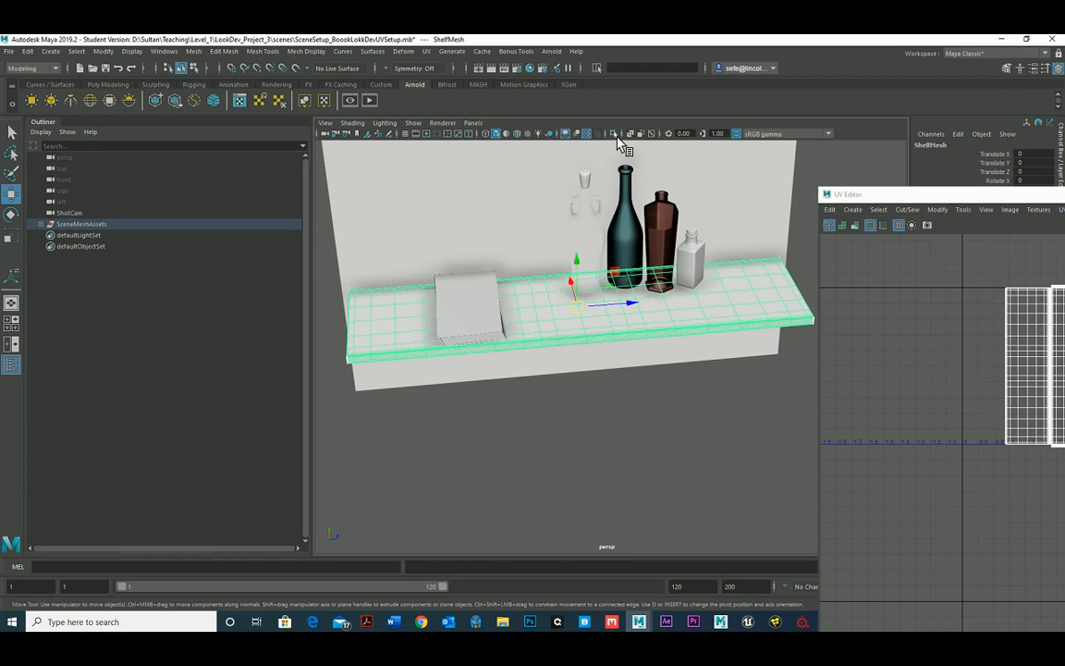
pyautogui.keyDown('alt'); pyautogui.moveTo(509, 256); pyautogui.dragTo(722, 236); pyautogui.keyUp('alt')
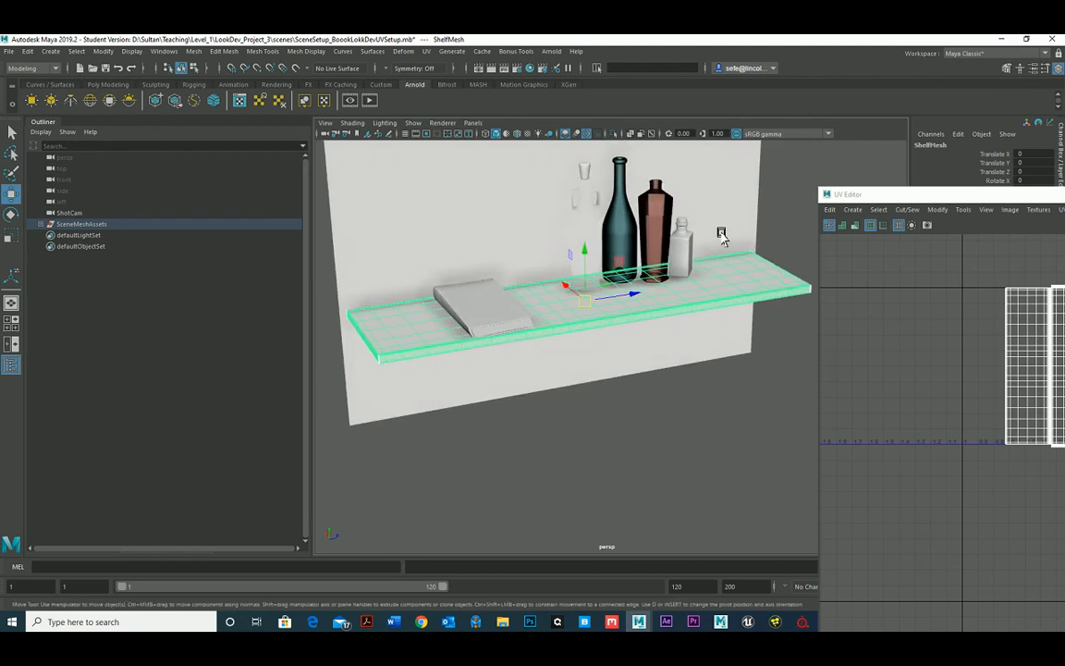
pyautogui.doubleClick(829, 196)
pyautogui.keyDown('alt'); pyautogui.moveTo(675, 276); pyautogui.dragTo(504, 291); pyautogui.keyUp('alt')
pyautogui.keyDown('alt'); pyautogui.moveTo(504, 293); pyautogui.dragTo(564, 325, button='right'); pyautogui.keyUp('alt')
pyautogui.keyDown('alt'); pyautogui.moveTo(564, 325); pyautogui.dragTo(601, 310); pyautogui.keyUp('alt')
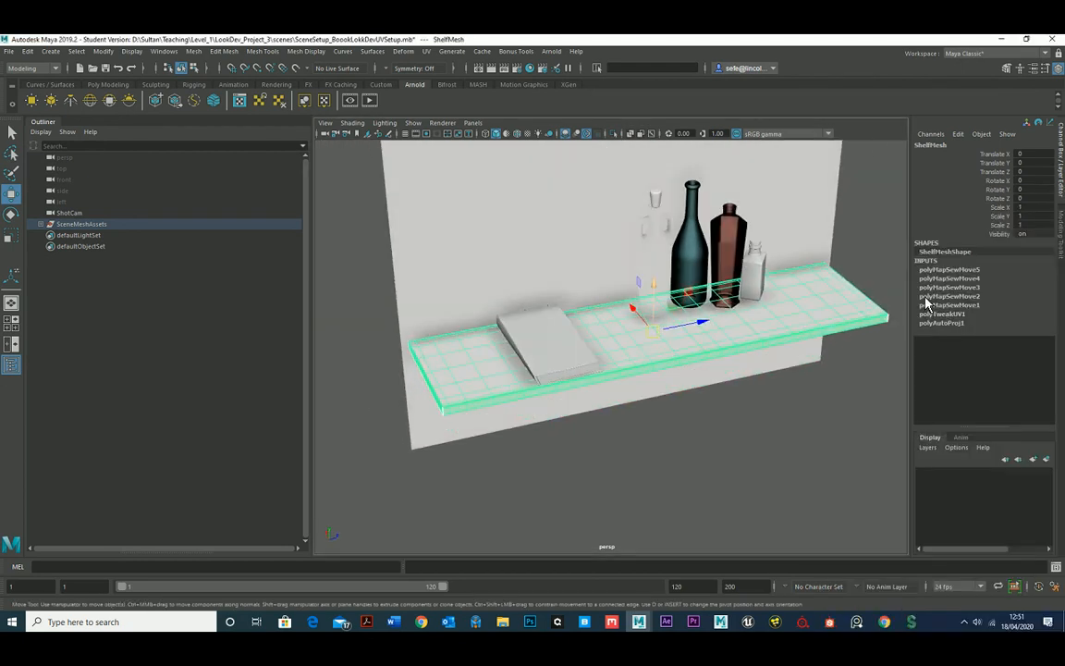
# Delete the construction history of the shelf mesh and the wall mesh.
pyautogui.click(28, 51)
pyautogui.moveTo(135, 196)
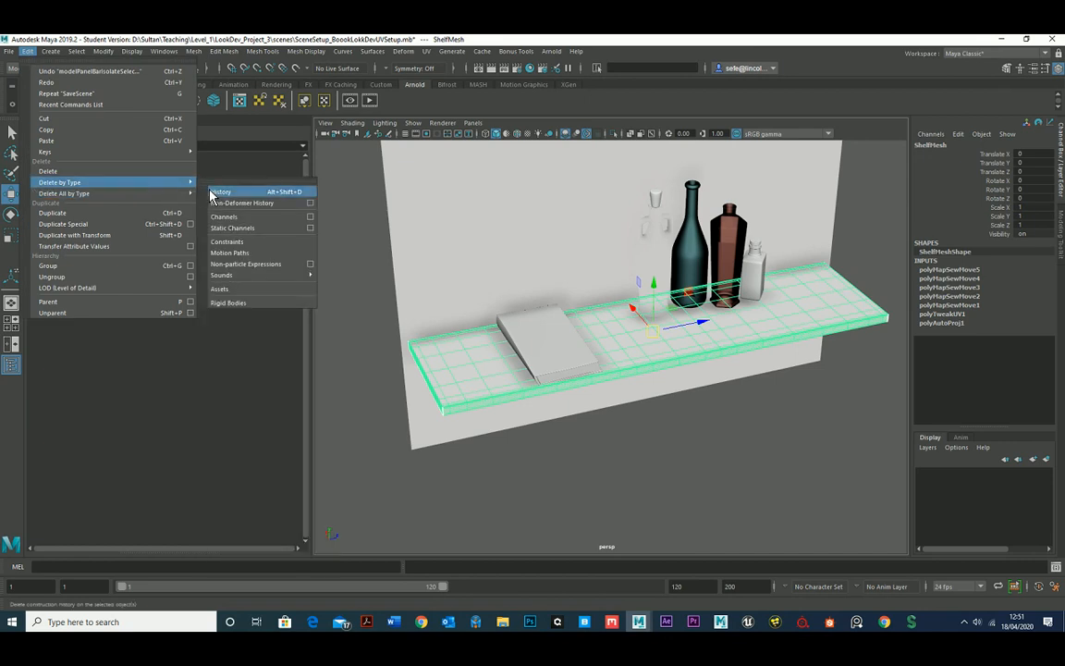
pyautogui.click(219, 193)
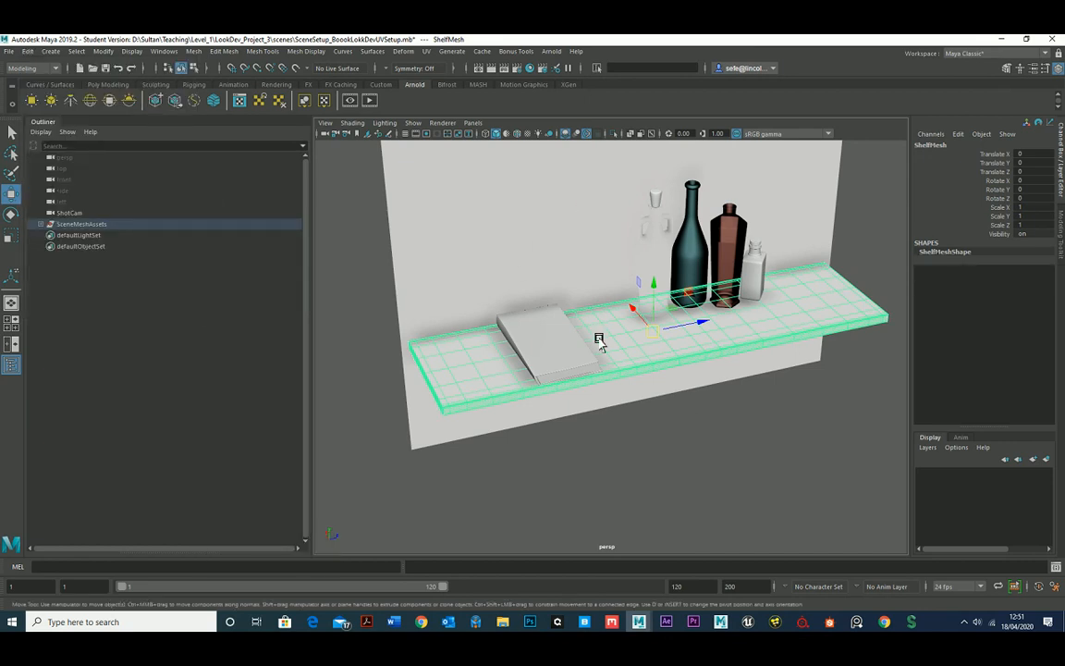
pyautogui.click(500, 247)
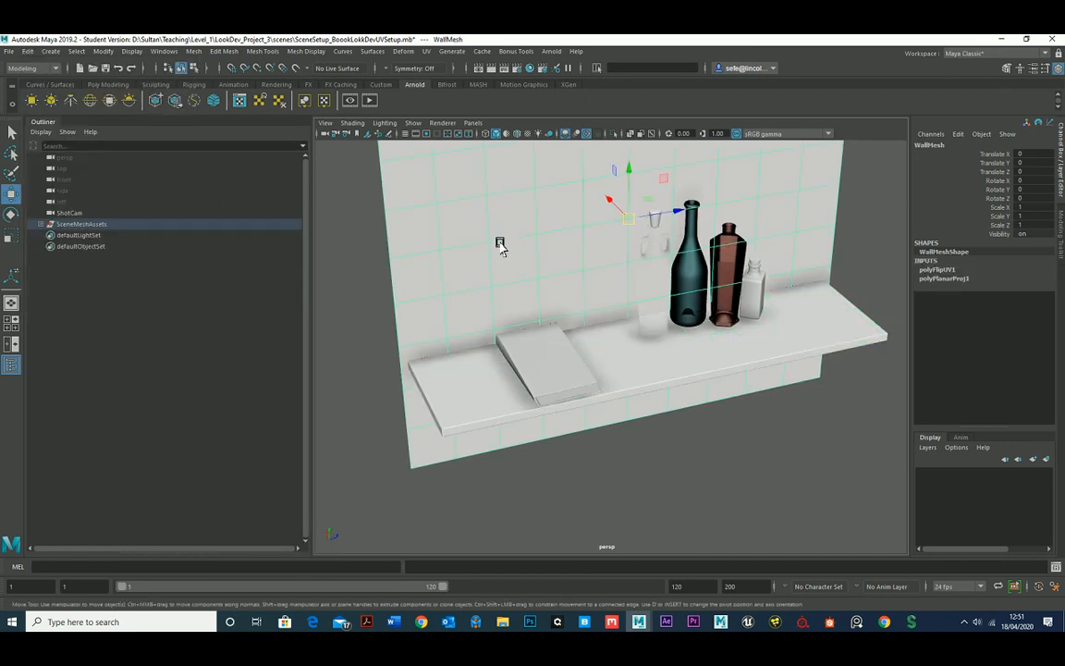
pyautogui.hotkey('alt', 'shift', 'd')
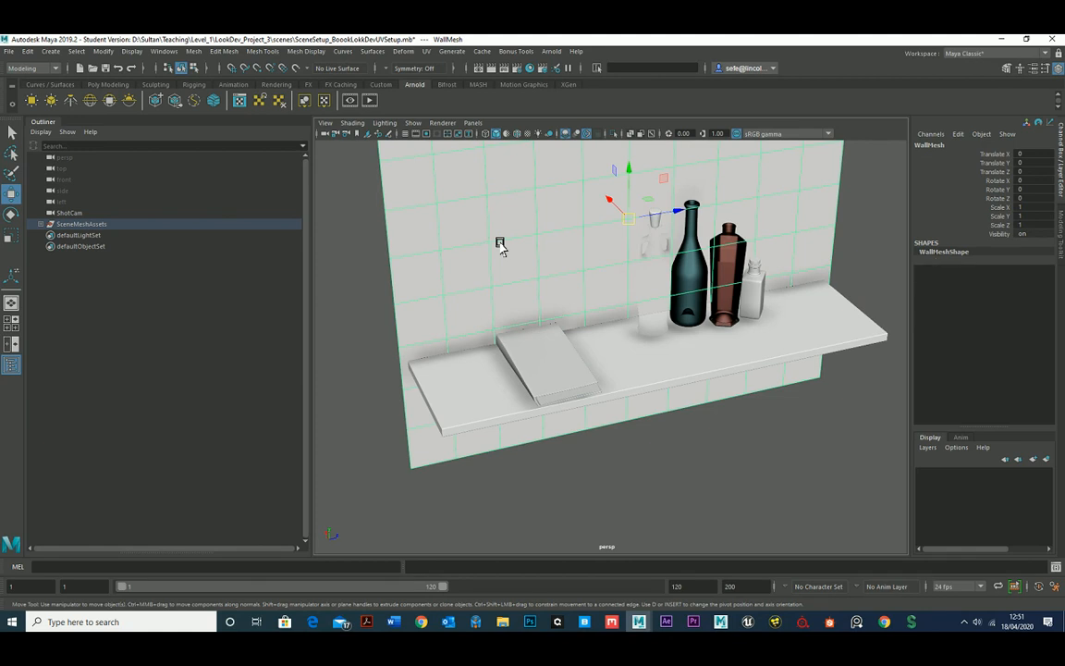
pyautogui.keyDown('alt'); pyautogui.moveTo(682, 289); pyautogui.dragTo(627, 298); pyautogui.keyUp('alt')
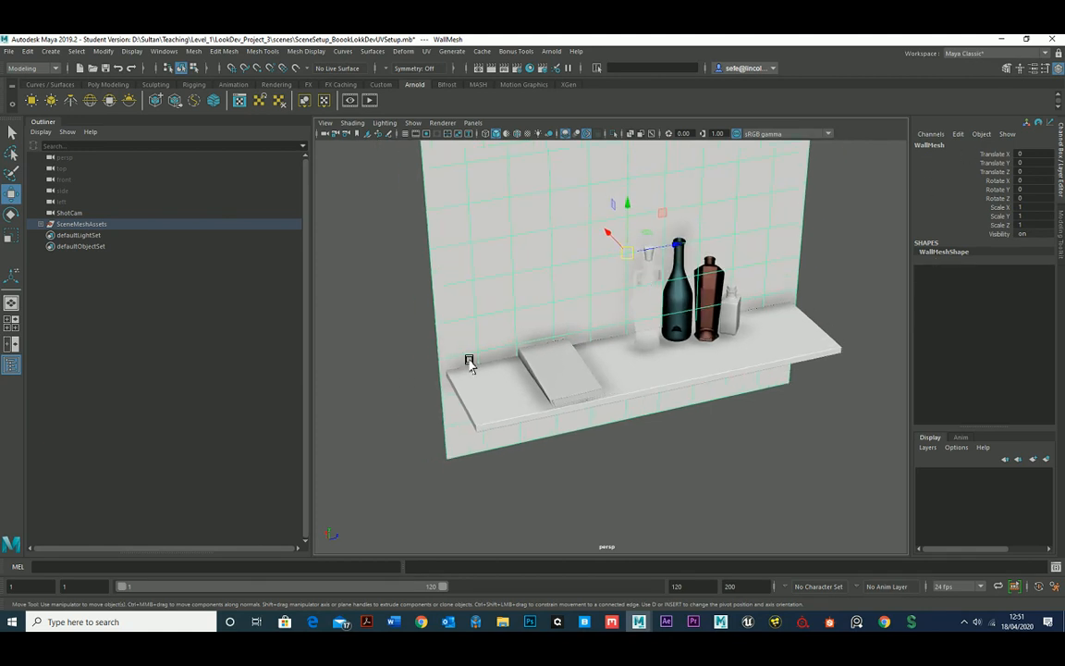
# Check the meshes inside the SceneMeshAssets group, collapse it again and select the whole group.
pyautogui.click(649, 387)
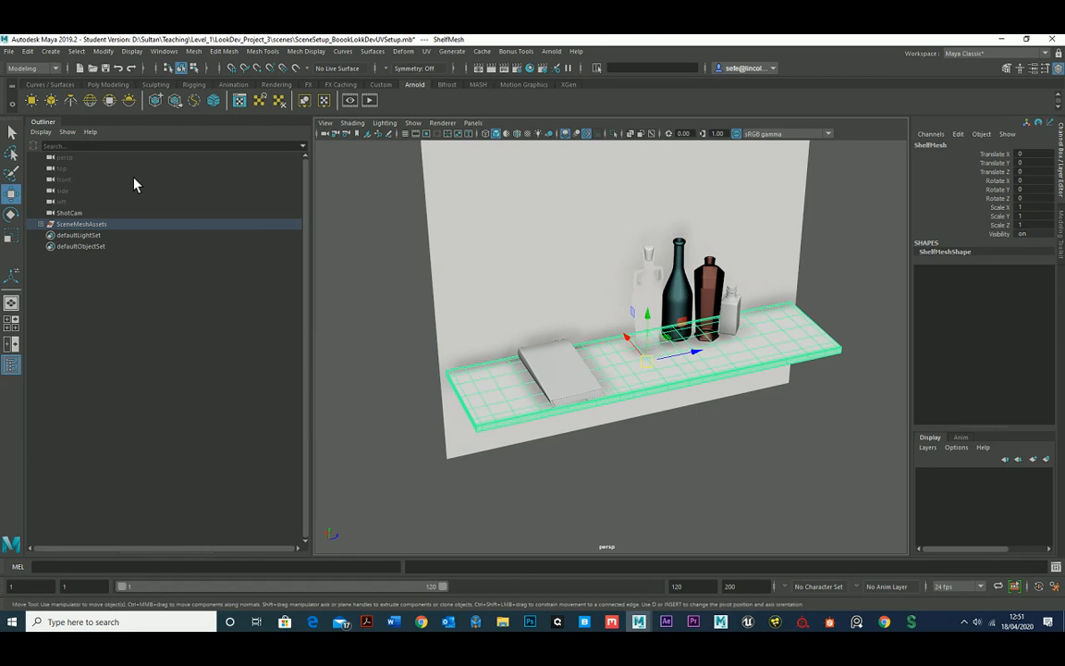
pyautogui.click(40, 225)
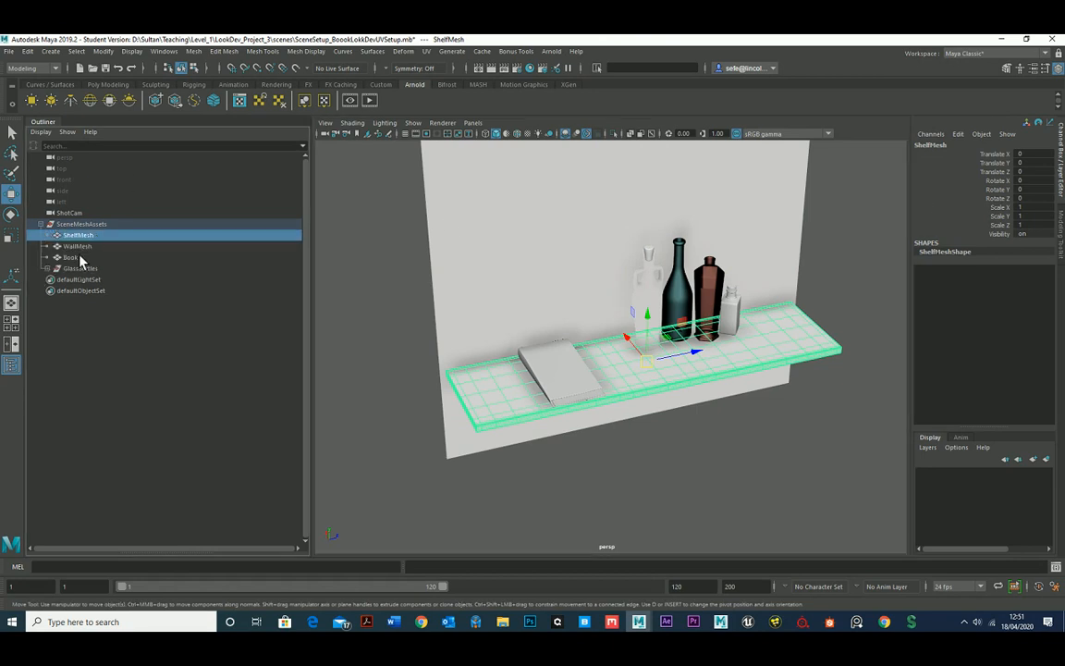
pyautogui.click(48, 225)
pyautogui.click(85, 224)
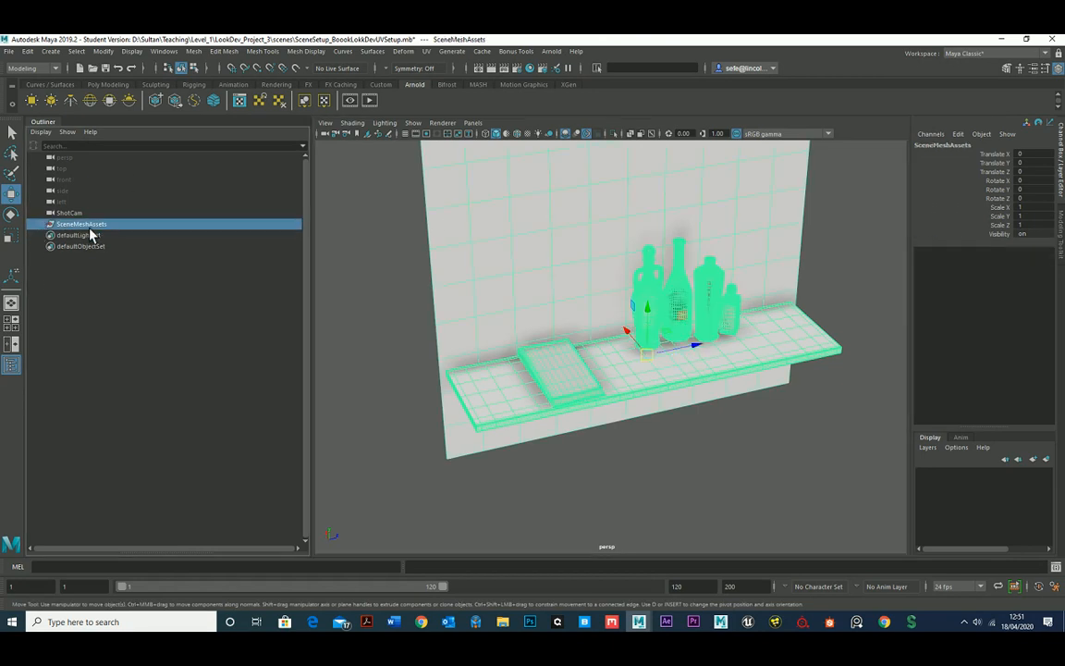
# Select ShotCam and enable the display of cameras in the perspective viewport.
pyautogui.click(72, 213)
pyautogui.scroll(-6, 461, 295)
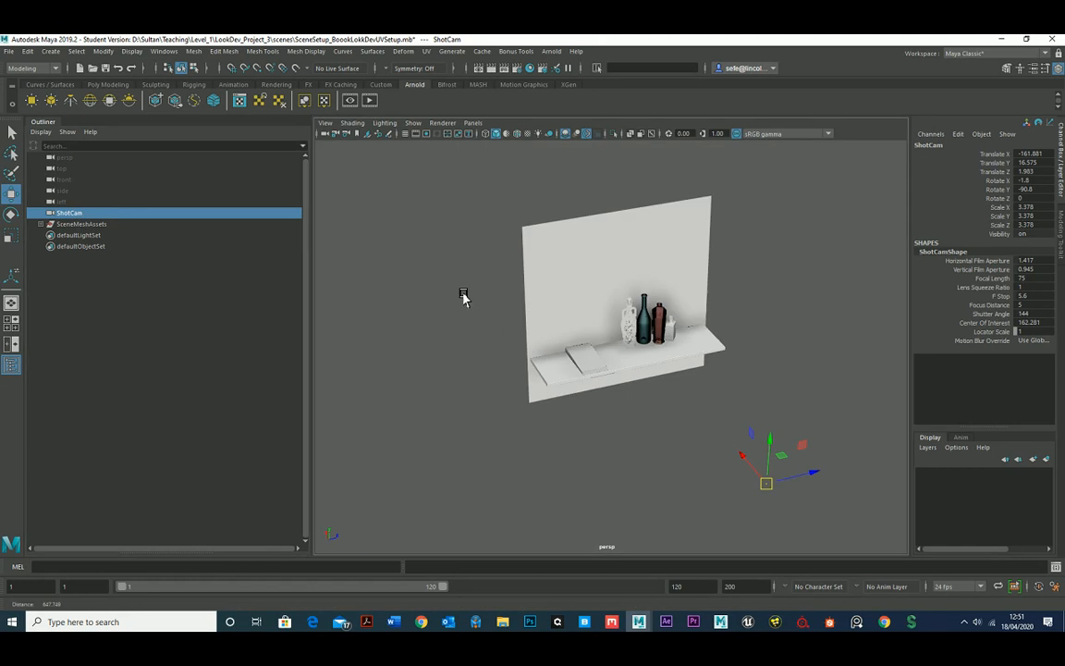
pyautogui.click(413, 125)
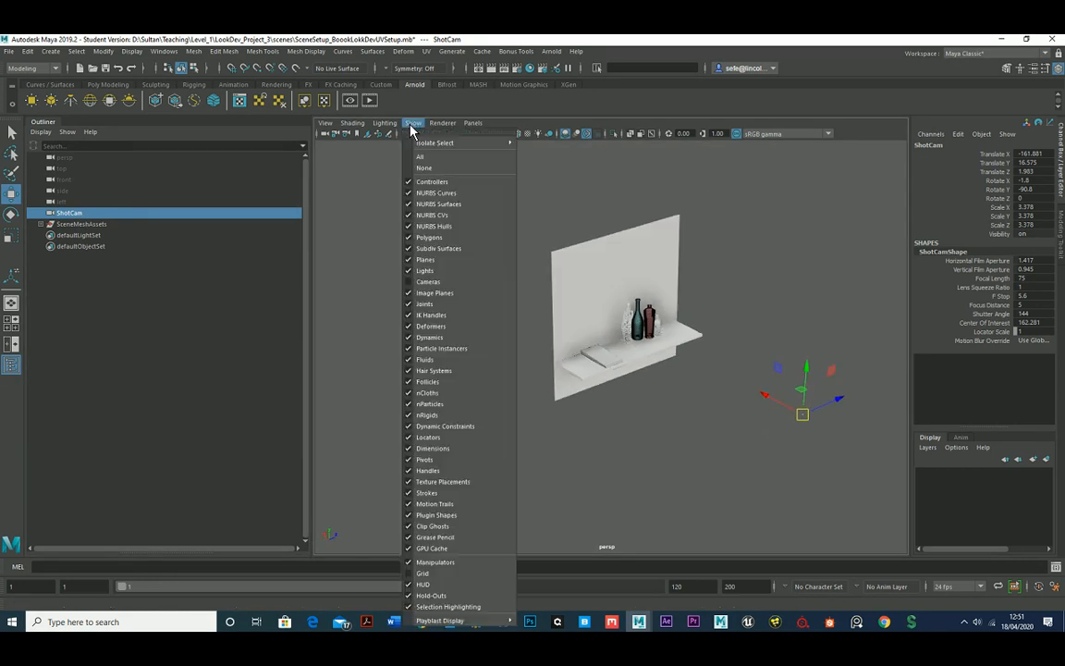
pyautogui.click(441, 283)
pyautogui.keyDown('alt'); pyautogui.moveTo(649, 355); pyautogui.dragTo(597, 336, button='middle'); pyautogui.keyUp('alt')
pyautogui.scroll(3, 610, 357)
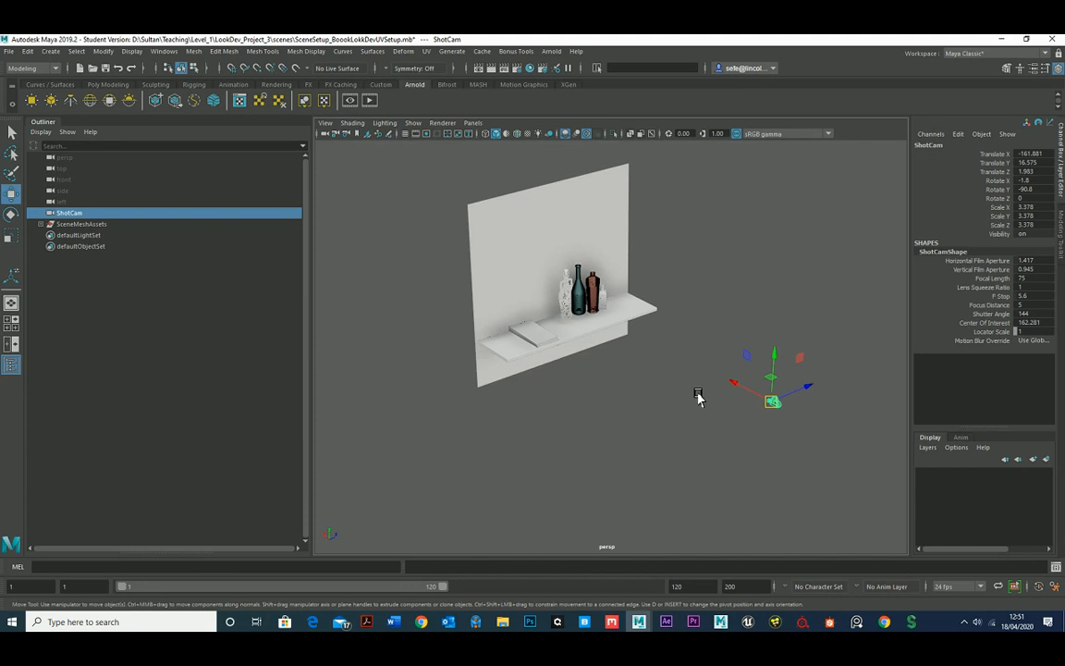
# Look through ShotCam in the viewport and switch the display to wireframe.
pyautogui.click(473, 123)
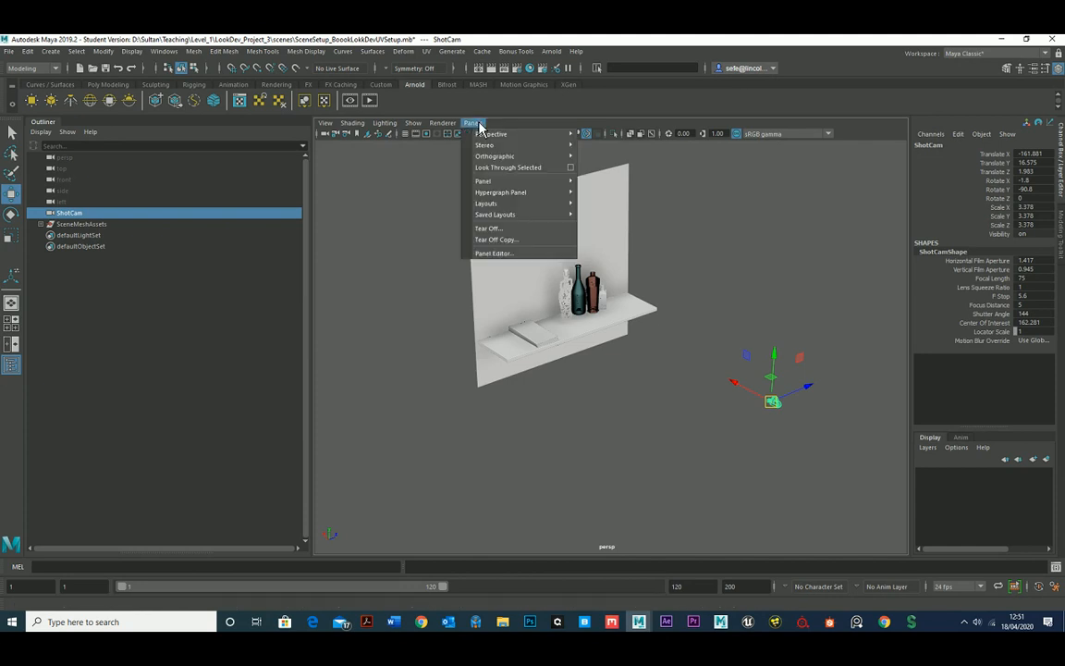
pyautogui.click(497, 170)
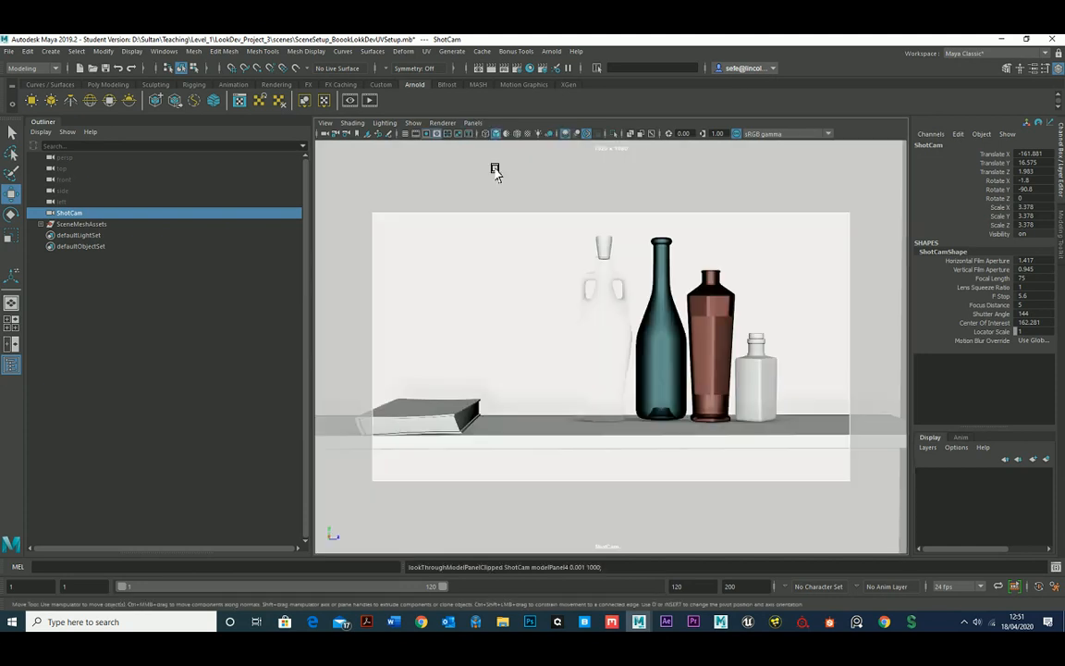
pyautogui.scroll(-4, 680, 354)
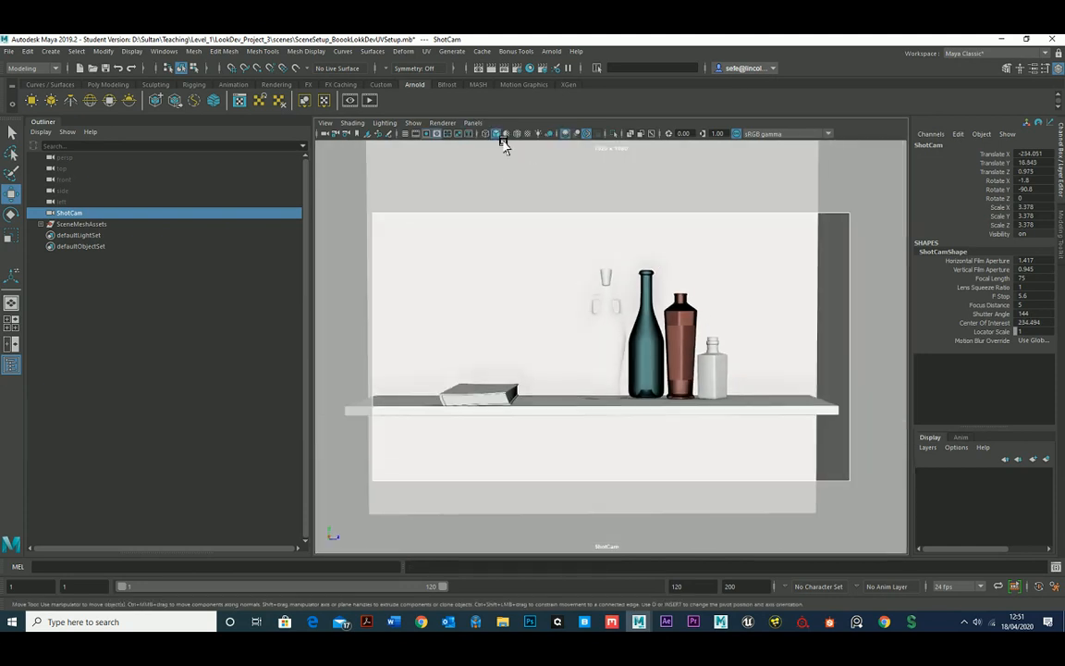
pyautogui.click(486, 135)
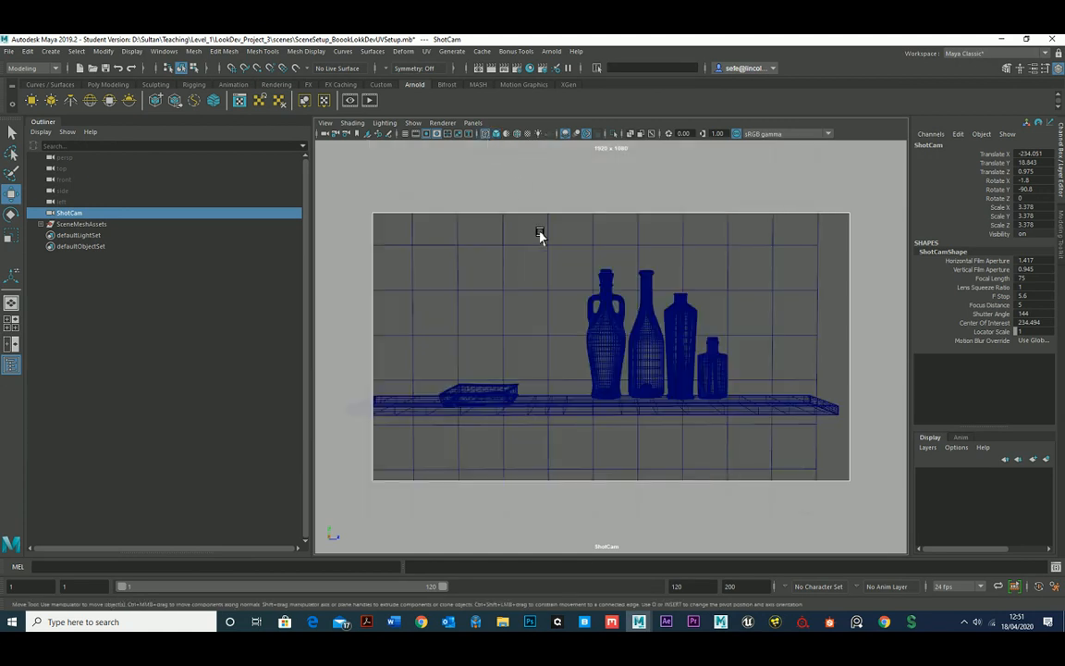
# Reframe ShotCam closer so the book and the four bottles on the shelf fill the resolution gate.
pyautogui.scroll(3, 550, 263)
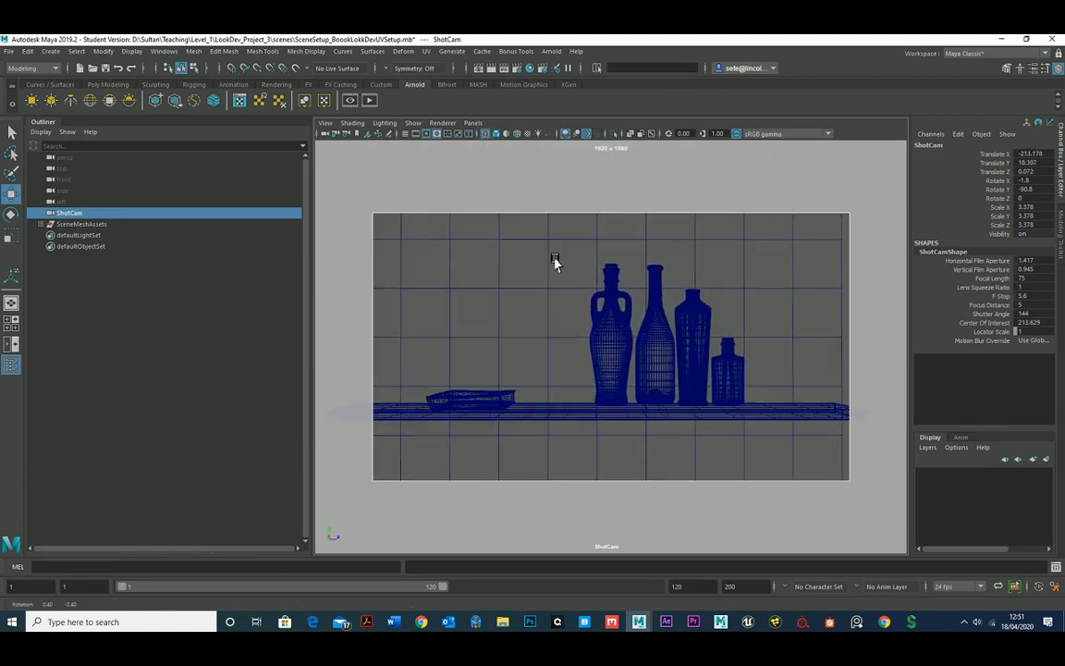
pyautogui.scroll(4, 563, 290)
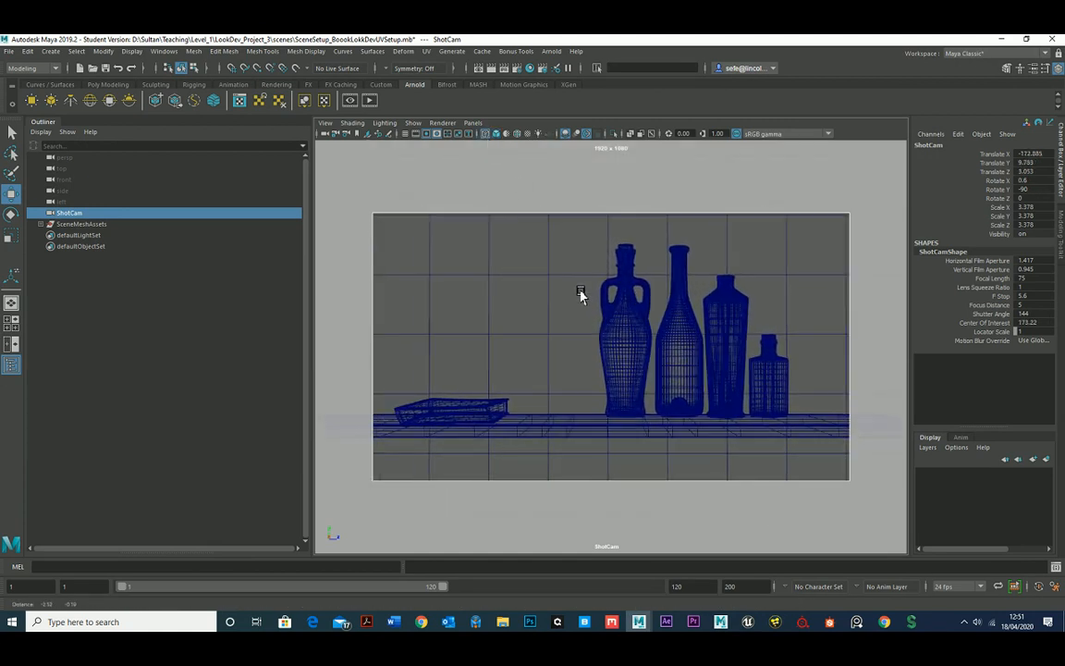
pyautogui.scroll(1, 575, 293)
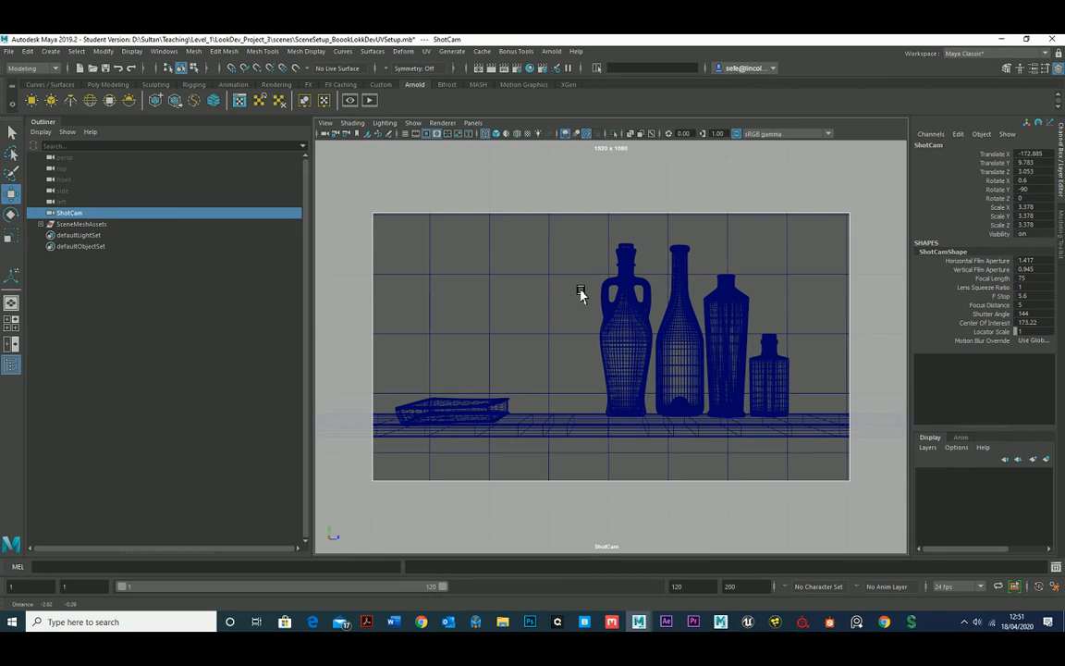
# Slide the book along the shelf toward the bottles to a Translate Z of about -18.8 and fine-tune the ShotCam framing.
pyautogui.click(491, 408)
pyautogui.moveTo(532, 418); pyautogui.dragTo(551, 416)
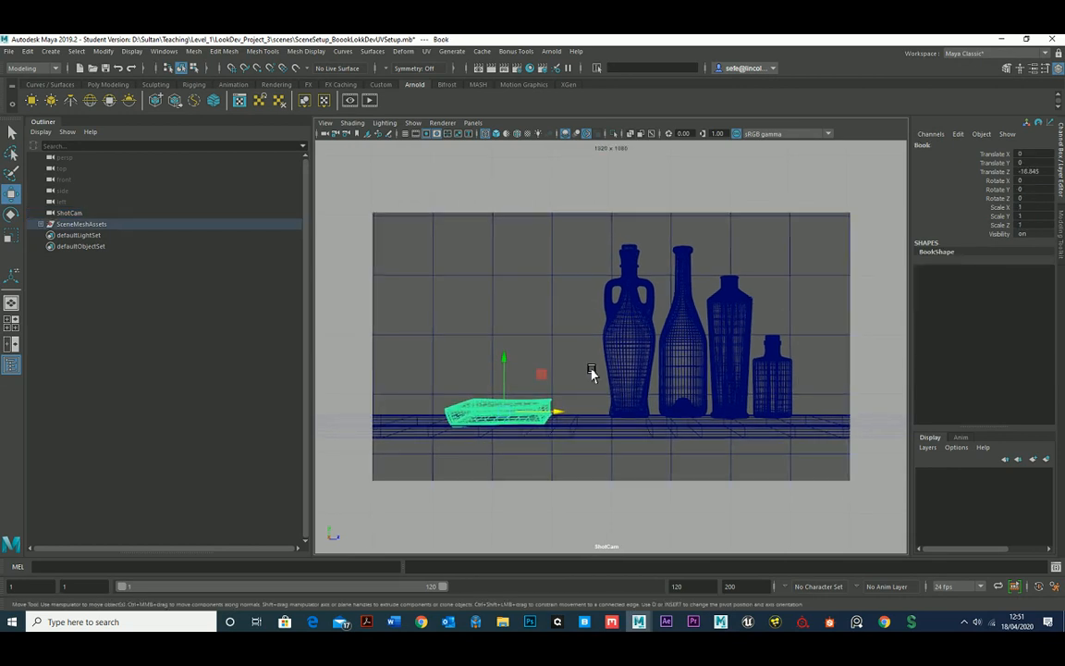
pyautogui.moveTo(618, 386)
pyautogui.keyDown('alt'); pyautogui.mouseDown()
pyautogui.moveTo(597, 373)
pyautogui.moveTo(605, 377)
pyautogui.mouseUp(); pyautogui.keyUp('alt')
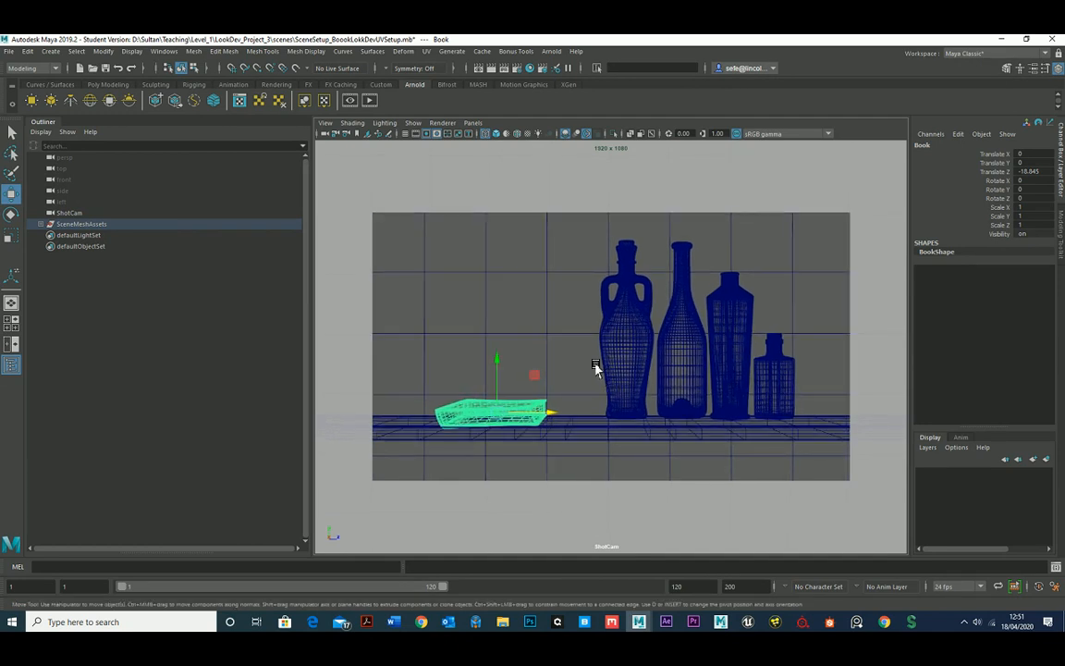
# Save the scene under its current file name and accept the student version notice.
pyautogui.click(9, 50)
pyautogui.click(37, 98)
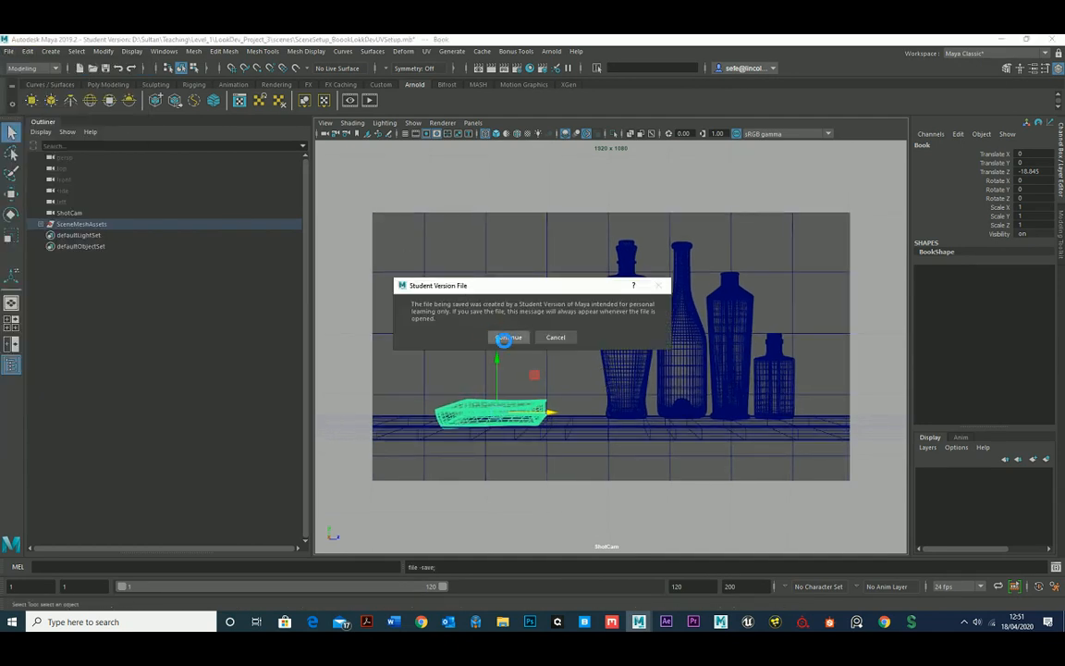
pyautogui.click(504, 336)
# Switch the viewport back to the persp camera and select the wall mesh behind the shelf.
pyautogui.click(472, 123)
pyautogui.moveTo(518, 137)
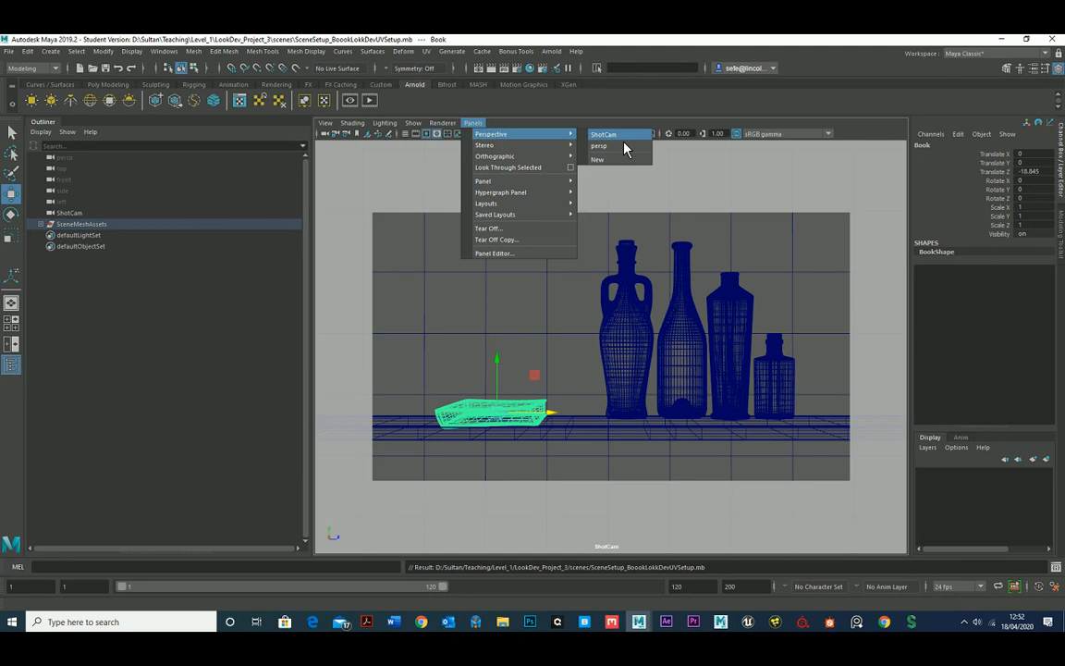
pyautogui.click(625, 146)
pyautogui.keyDown('alt'); pyautogui.moveTo(605, 308); pyautogui.dragTo(555, 317); pyautogui.keyUp('alt')
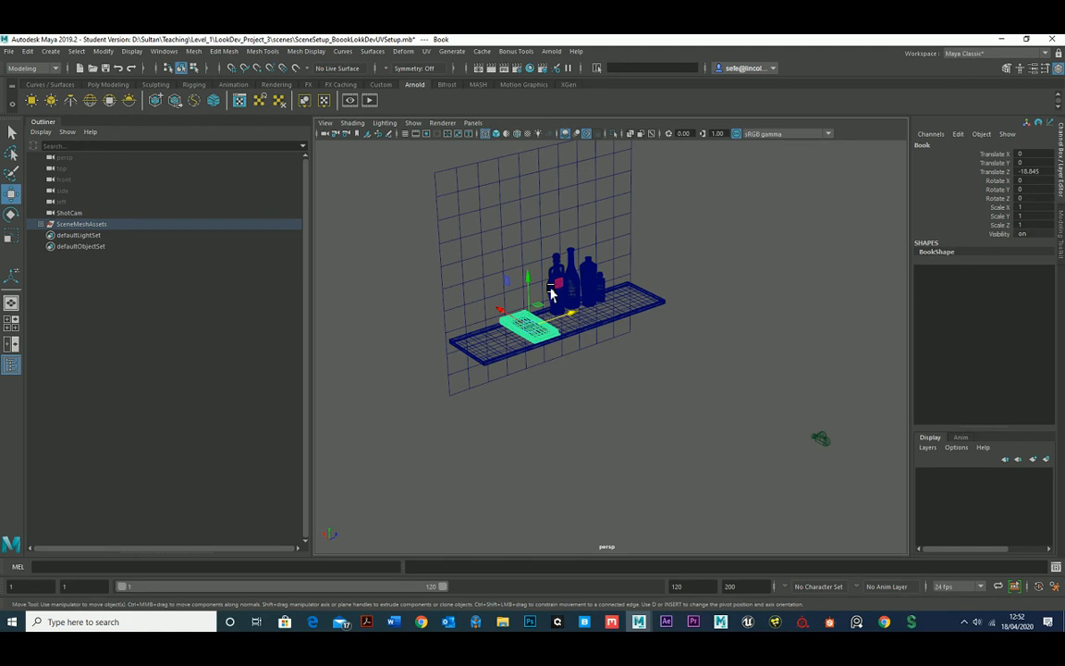
pyautogui.keyDown('alt'); pyautogui.moveTo(551, 293); pyautogui.dragTo(541, 357); pyautogui.keyUp('alt')
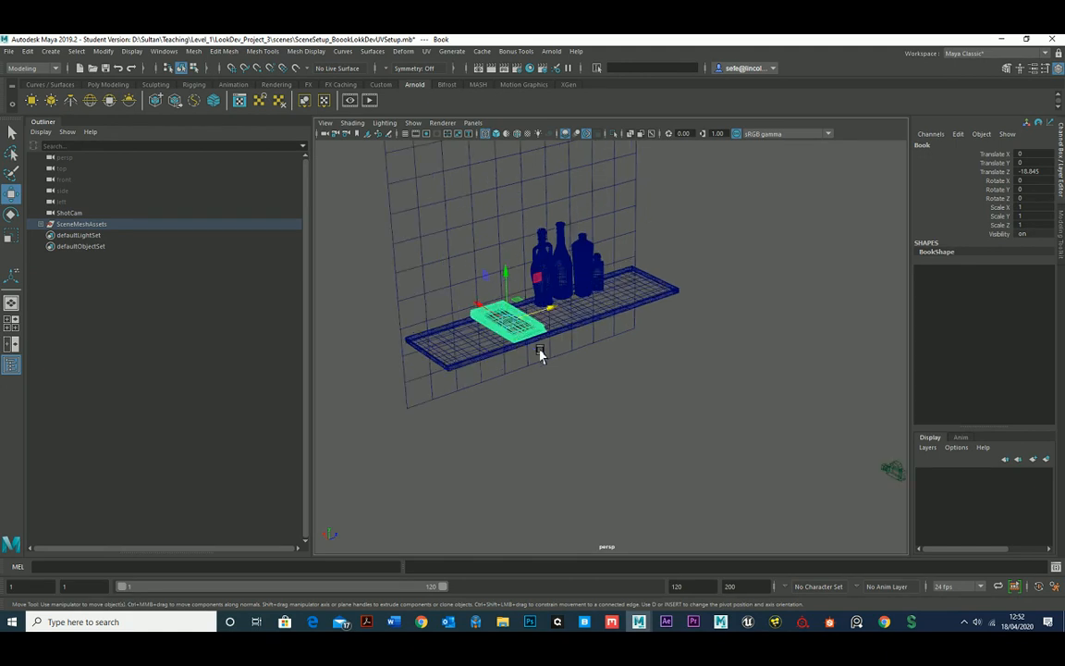
pyautogui.click(448, 226)
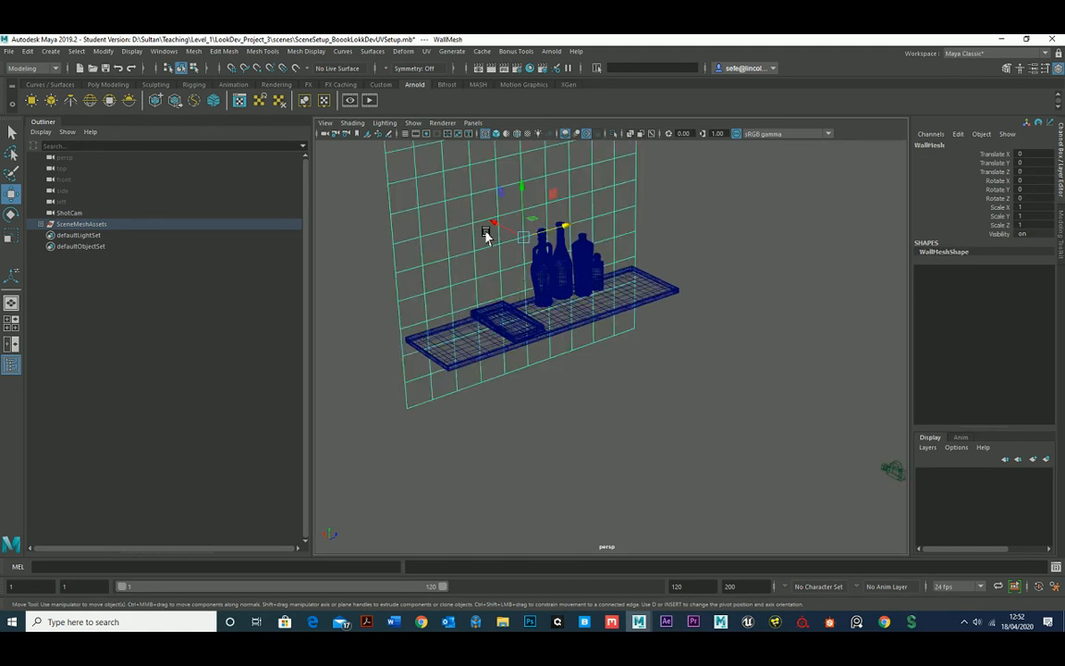